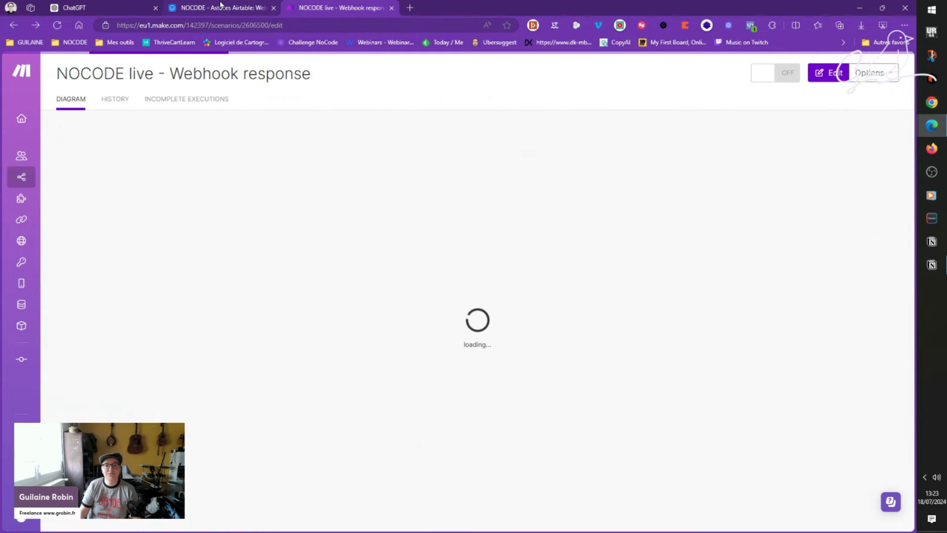
left_click(201, 6)
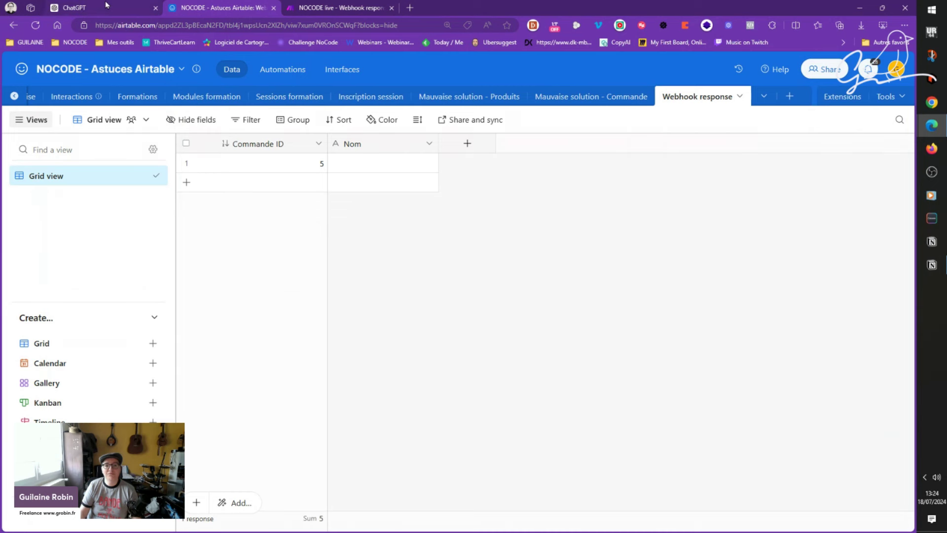
mouse_move(106, 5)
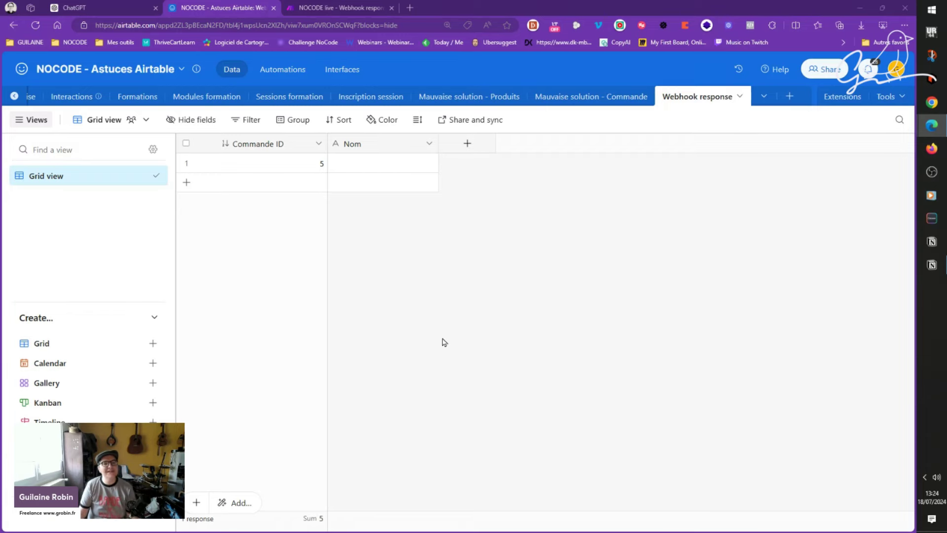
key("ctrl+Tab")
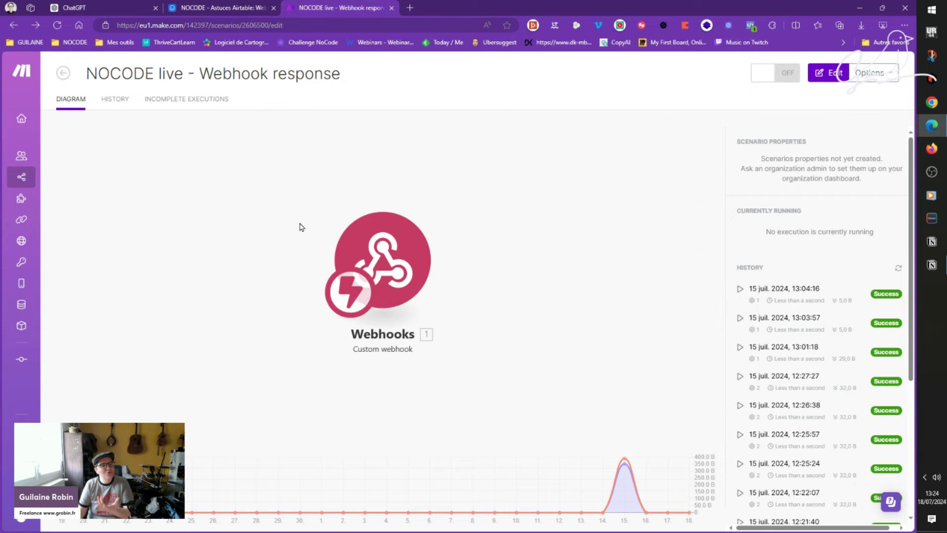
Step: Leave Make for the Airtable Webhook response table (Commande ID 5), then bring up the Notion notes
left_click(231, 7)
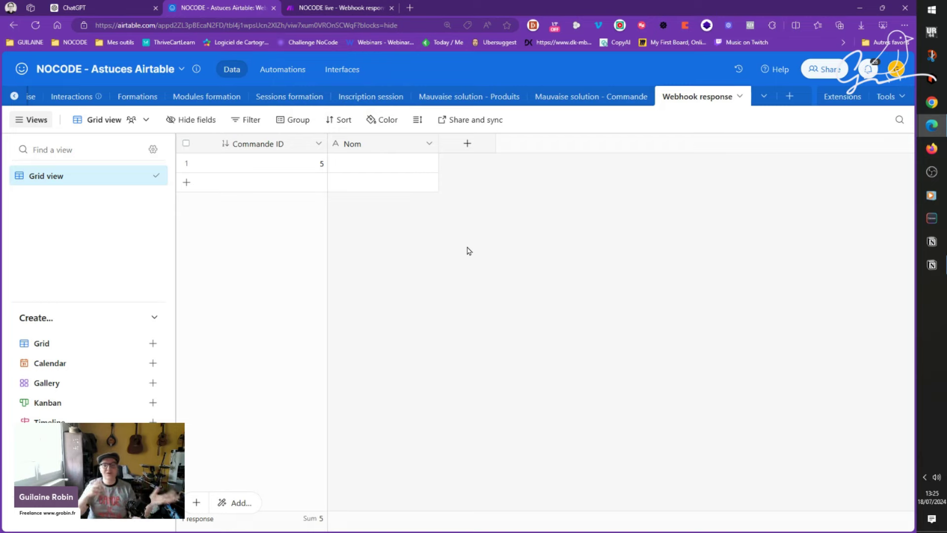
left_click(931, 264)
Step: Expand the Exemple toggle under ChatGPT et les formules, then return to the Airtable window
left_click(285, 329)
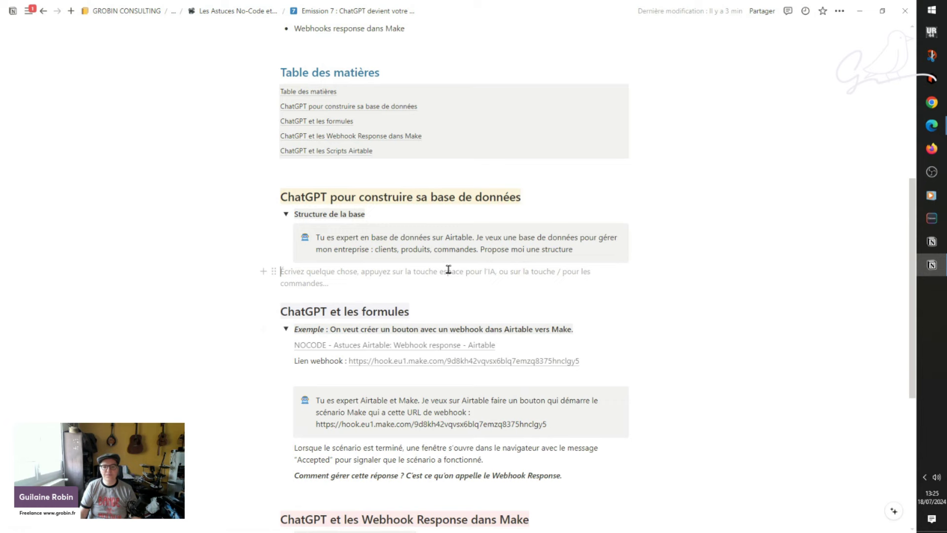
scroll(449, 269, "down", 1)
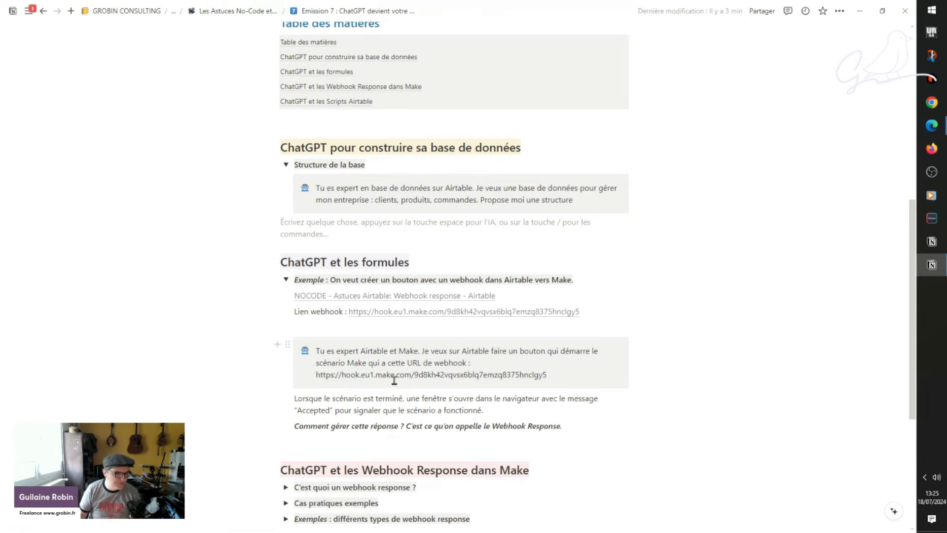
mouse_move(931, 125)
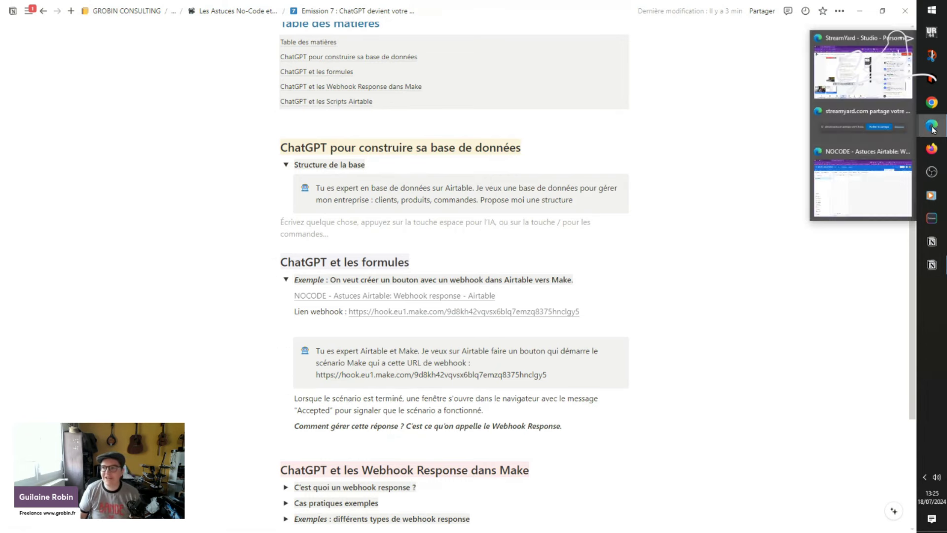
left_click(882, 196)
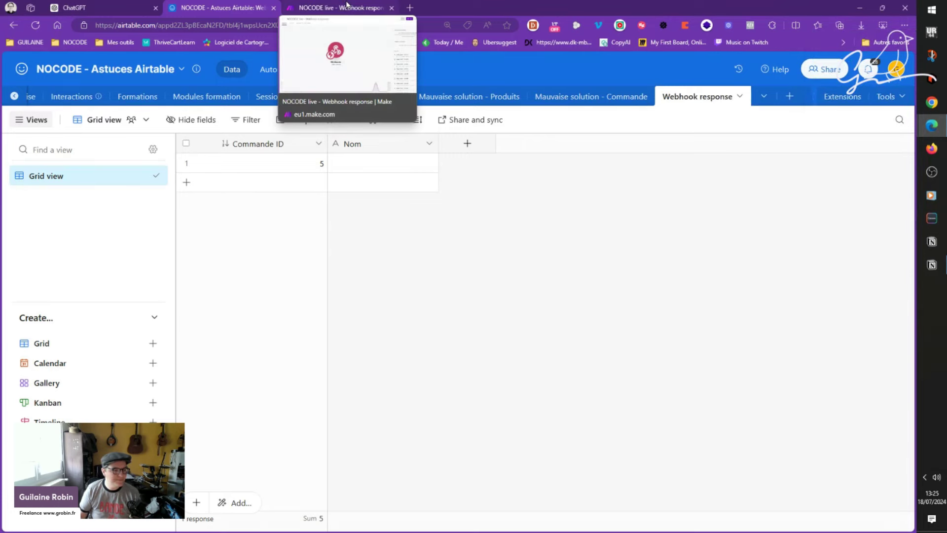
Step: Show the 'NOCODE live - Webhook response' scenario and browse the Webhooks modules without adding any
left_click(346, 7)
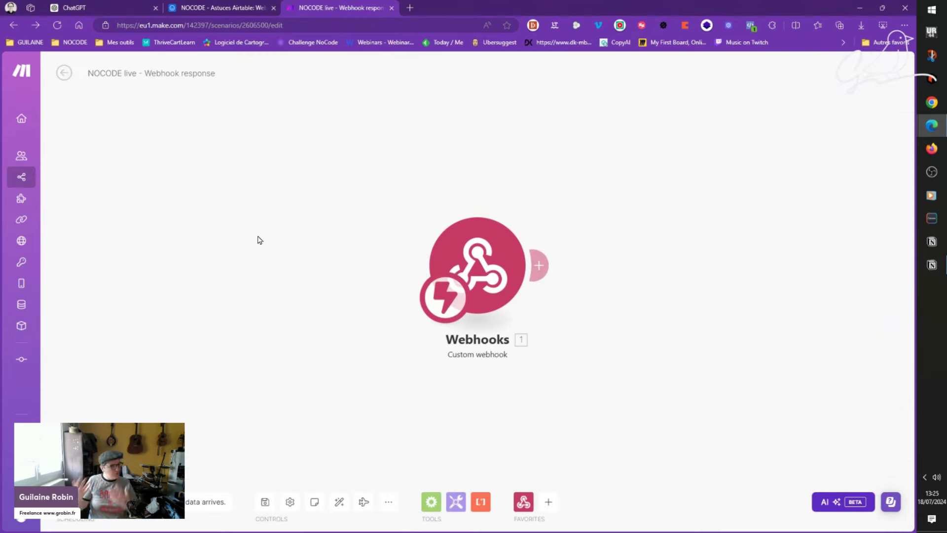
left_click_drag(399, 197, 176, 186)
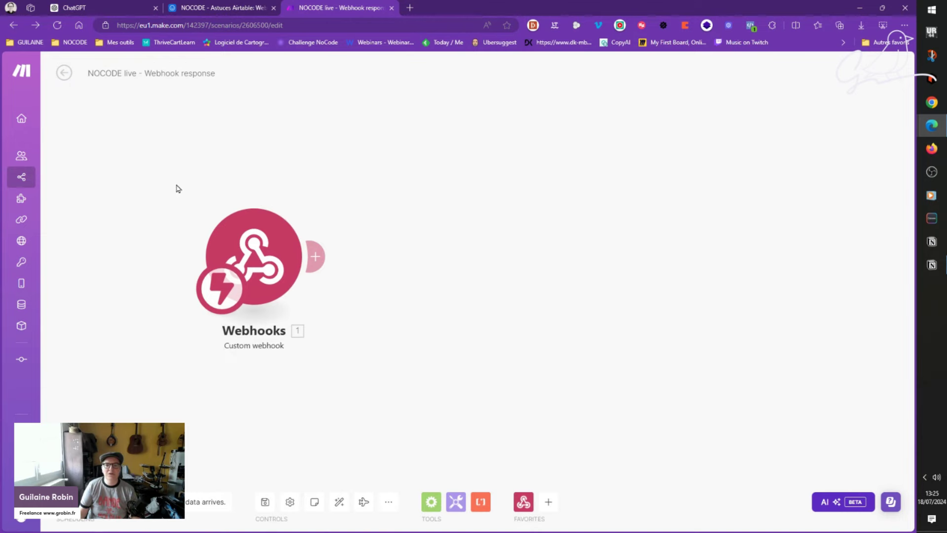
left_click(548, 502)
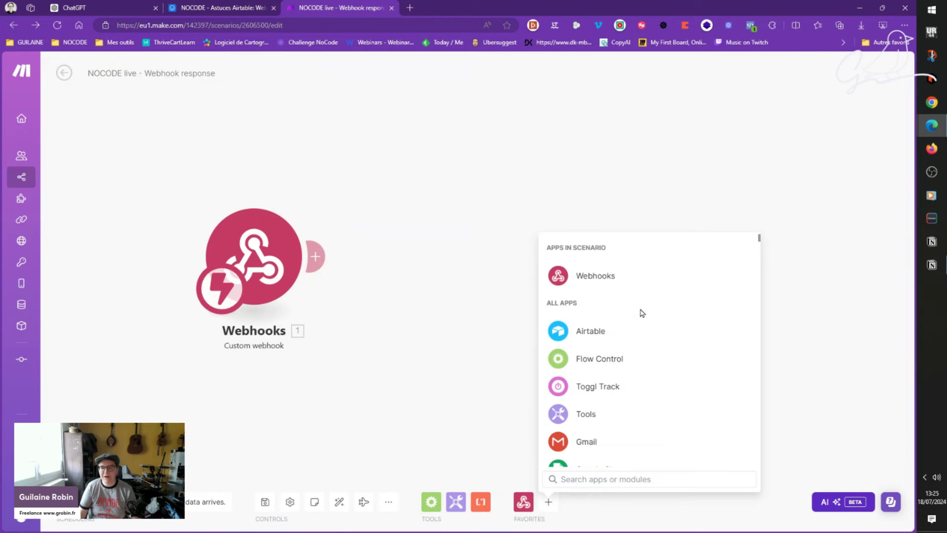
left_click(603, 275)
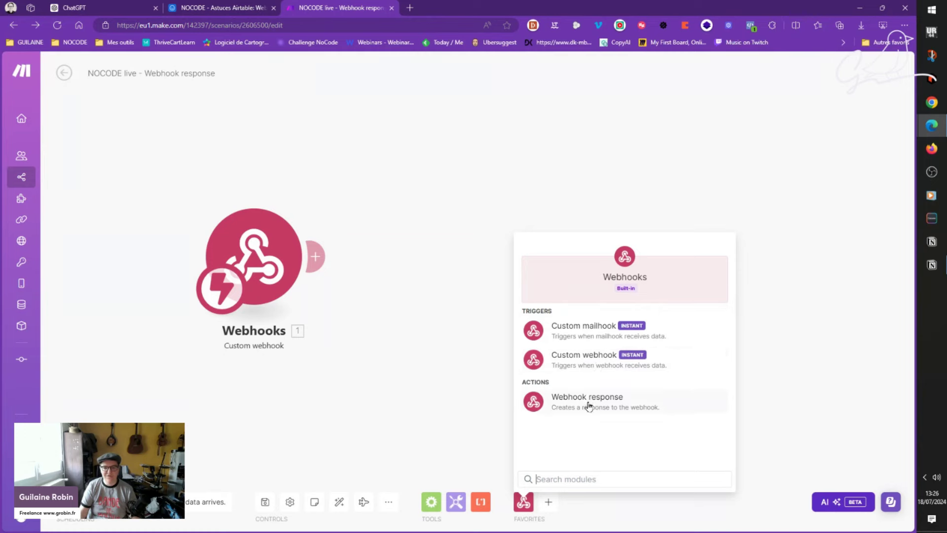
left_click(413, 296)
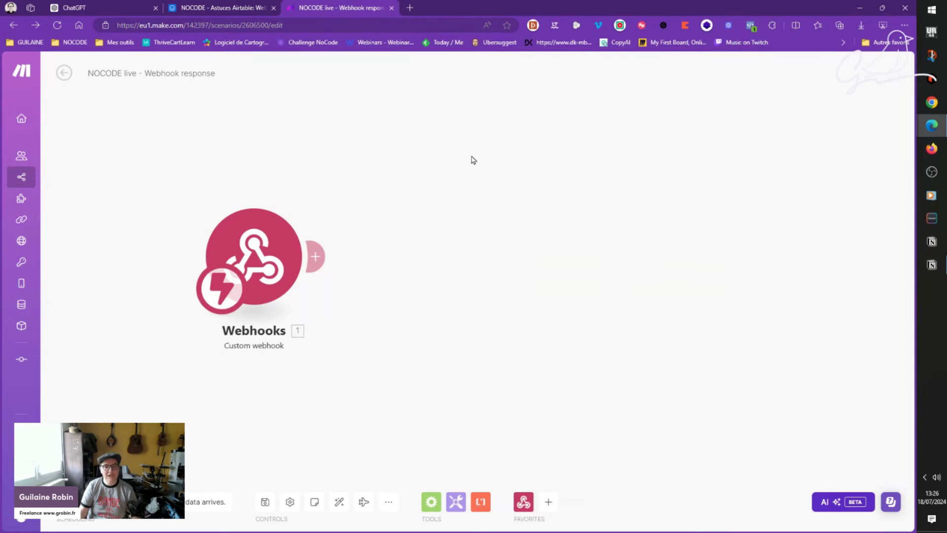
Step: Open the Webhooks trigger settings, keep the Nocode live webhook, and view its full hook URL
left_click(263, 244)
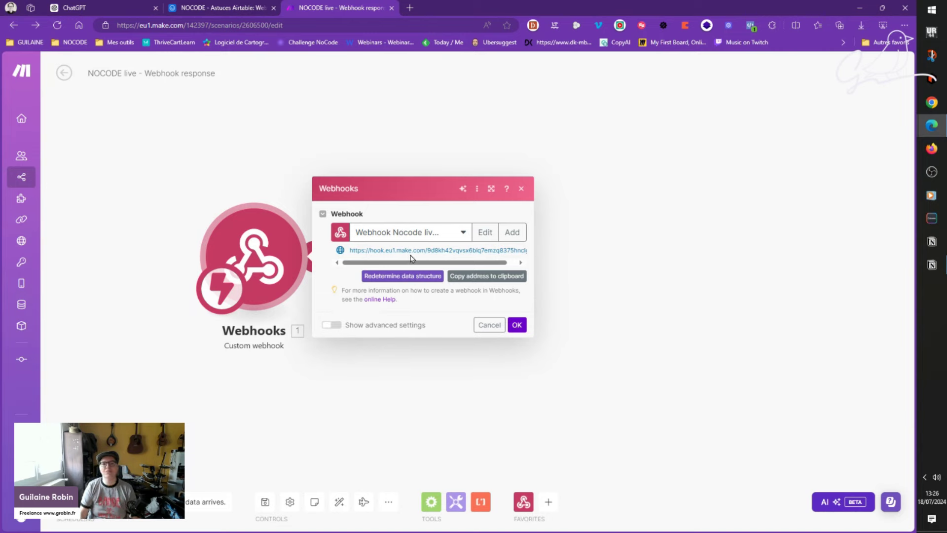
left_click(514, 230)
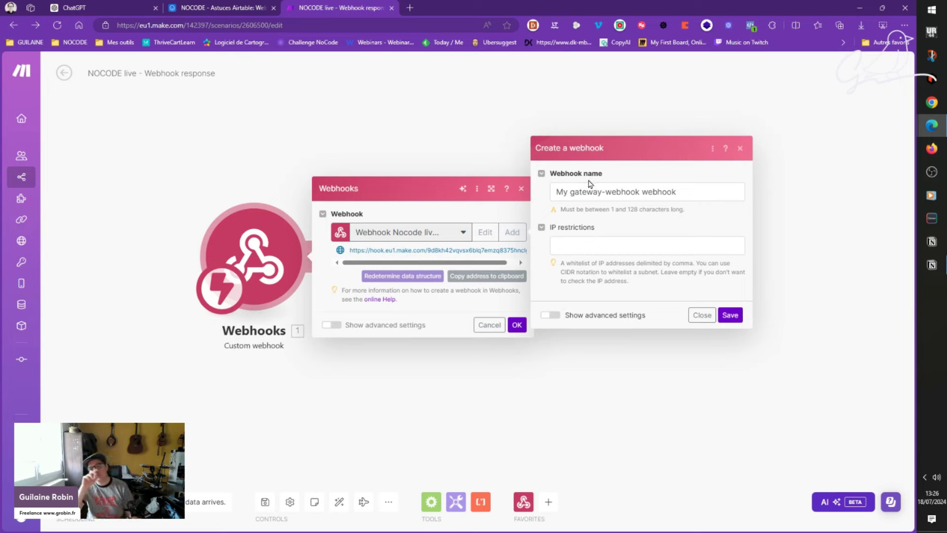
left_click(696, 315)
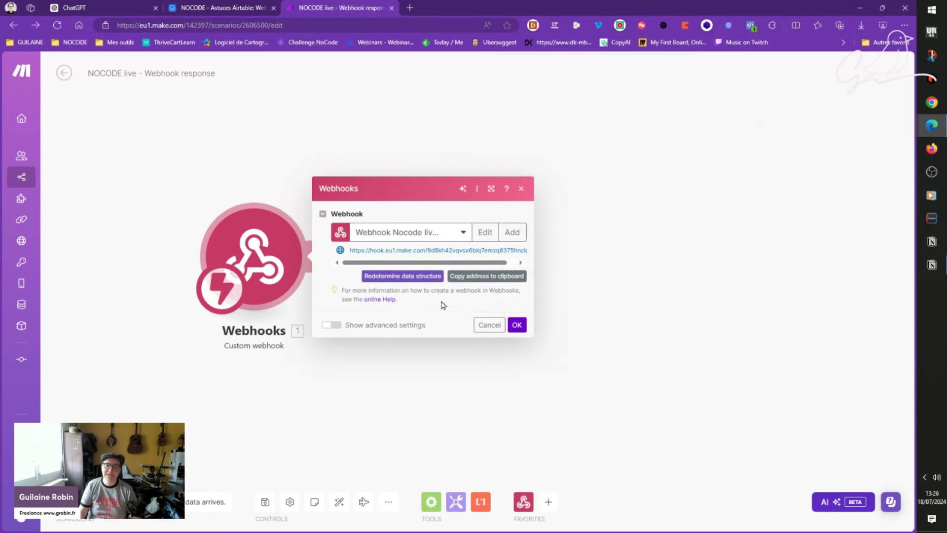
left_click(458, 233)
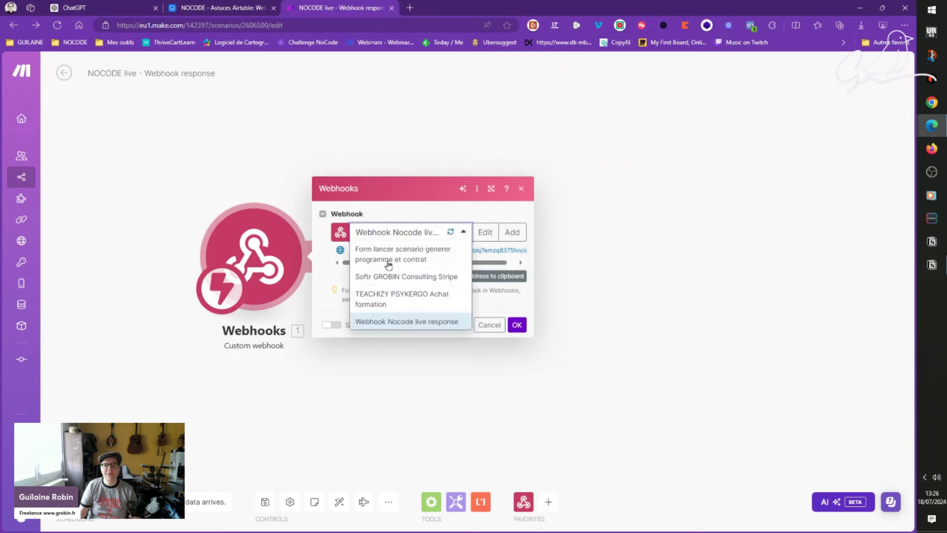
left_click(510, 299)
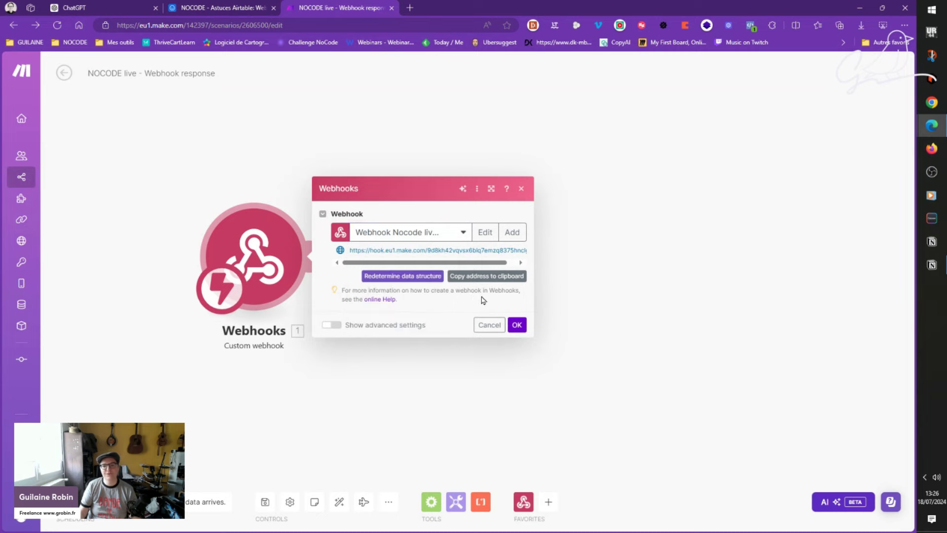
left_click_drag(351, 254, 469, 266)
key("ctrl+c")
left_click(499, 262)
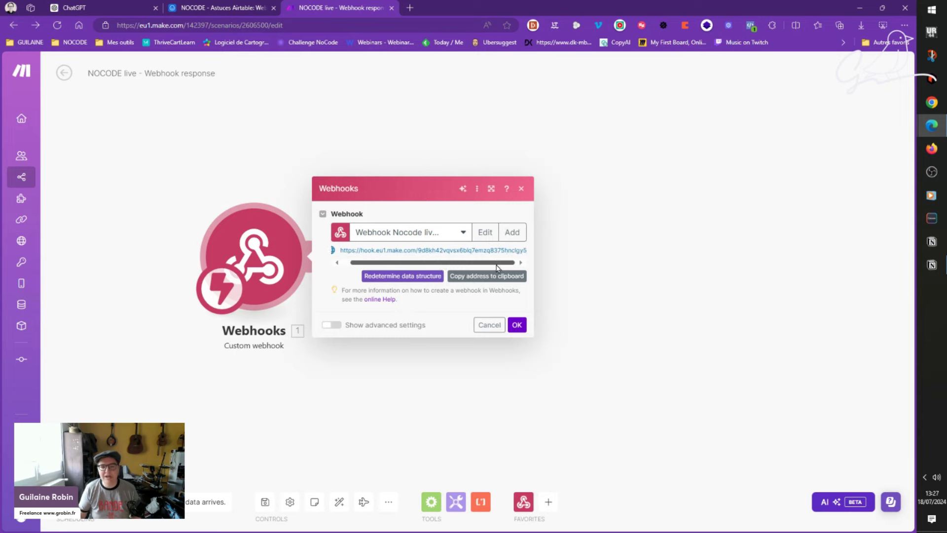
Step: Select the full Nocode live hook URL, then switch back to the Airtable table
double_click(405, 250)
triple_click(406, 250)
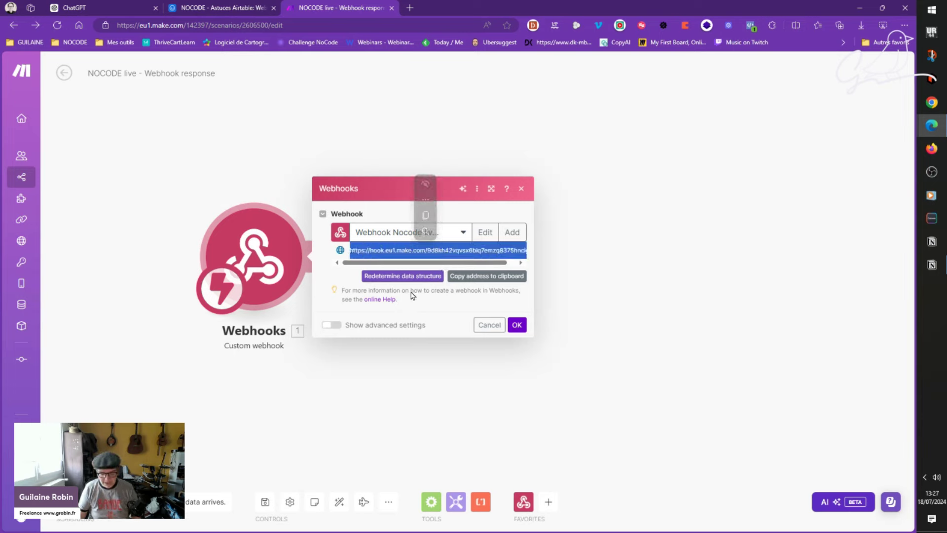
left_click(432, 299)
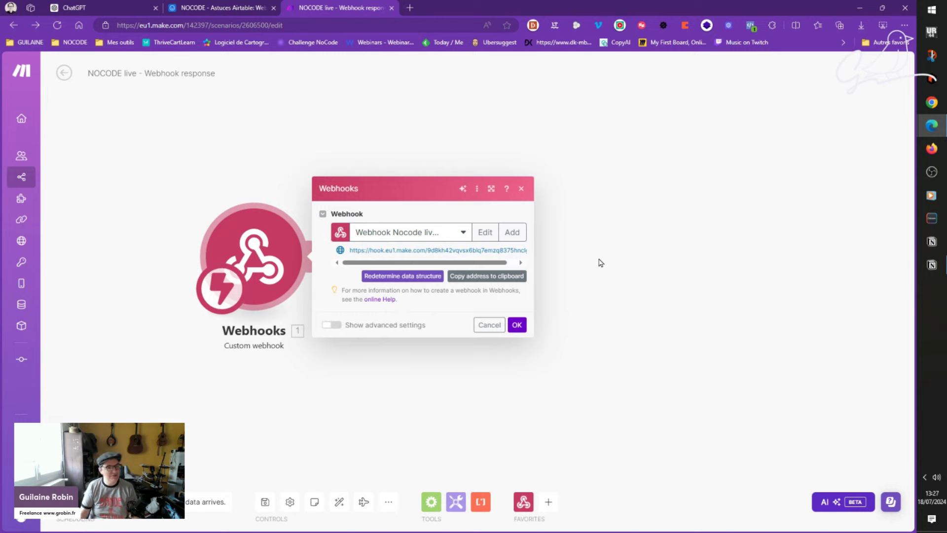
triple_click(456, 250)
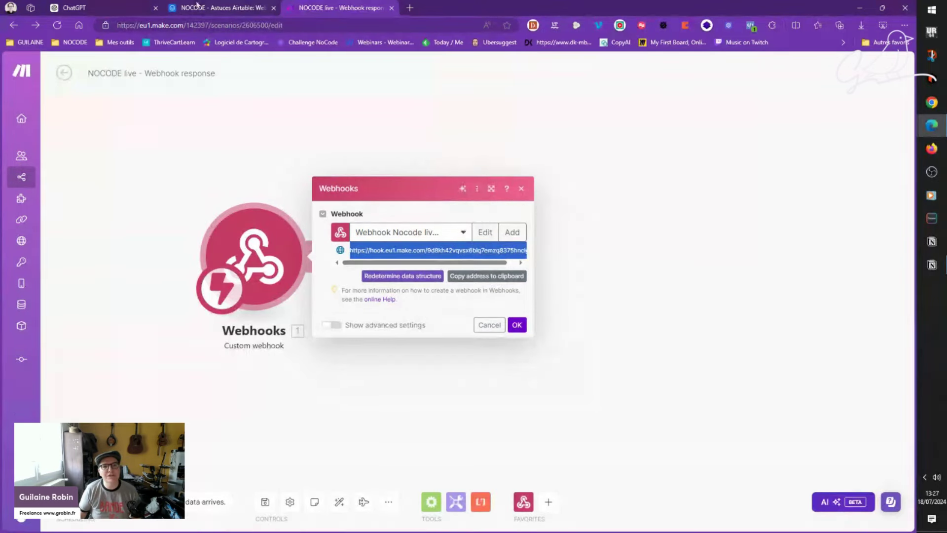
key("ctrl+shift+Tab")
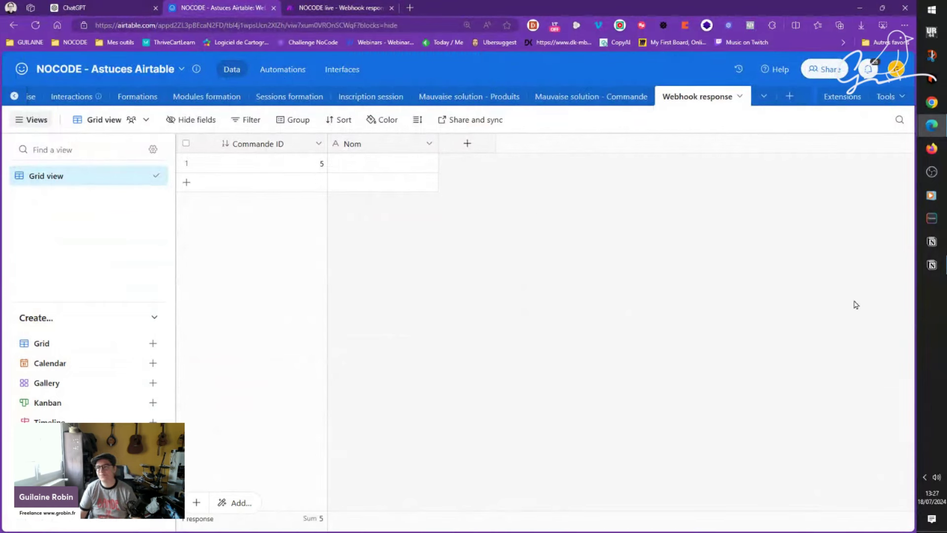
Step: Add a new Button-type field named 'Vers Make' to the Webhook response table
left_click(931, 265)
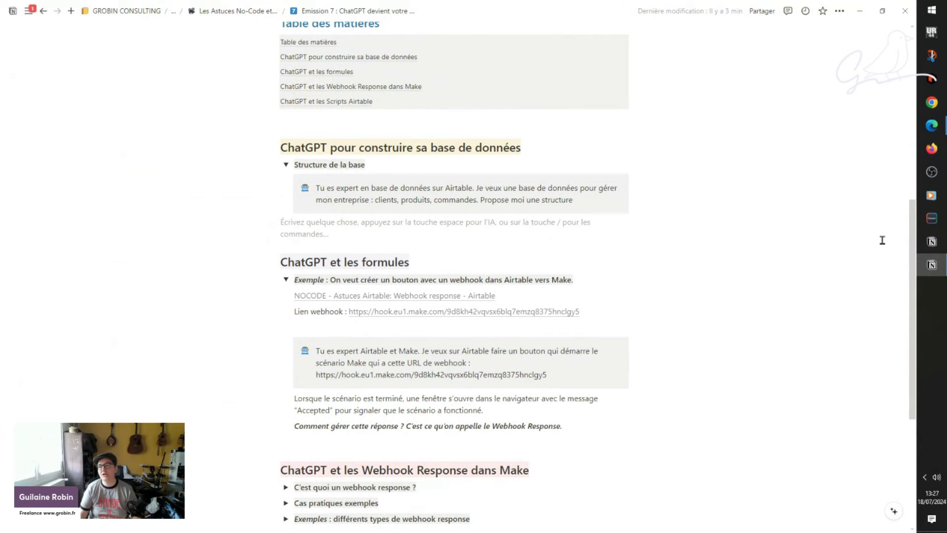
left_click(931, 269)
left_click(407, 167)
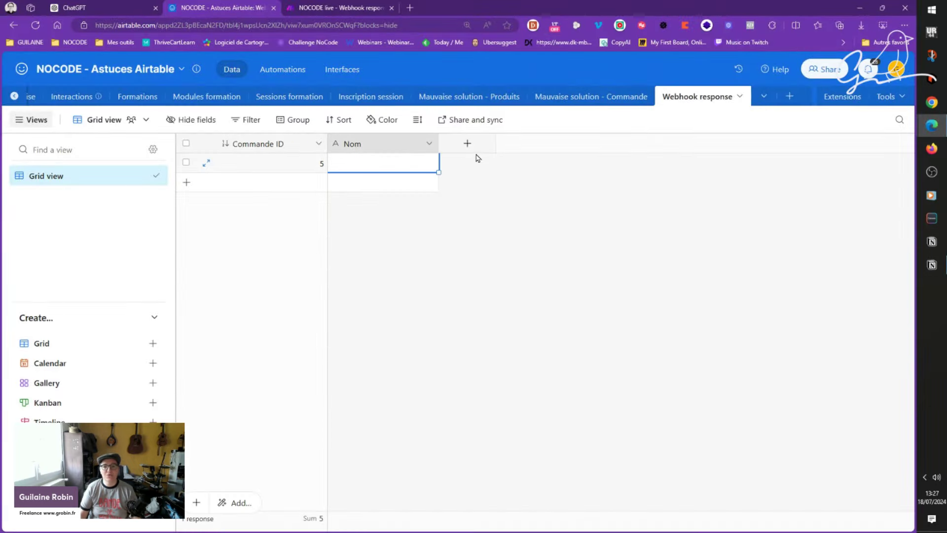
left_click(467, 144)
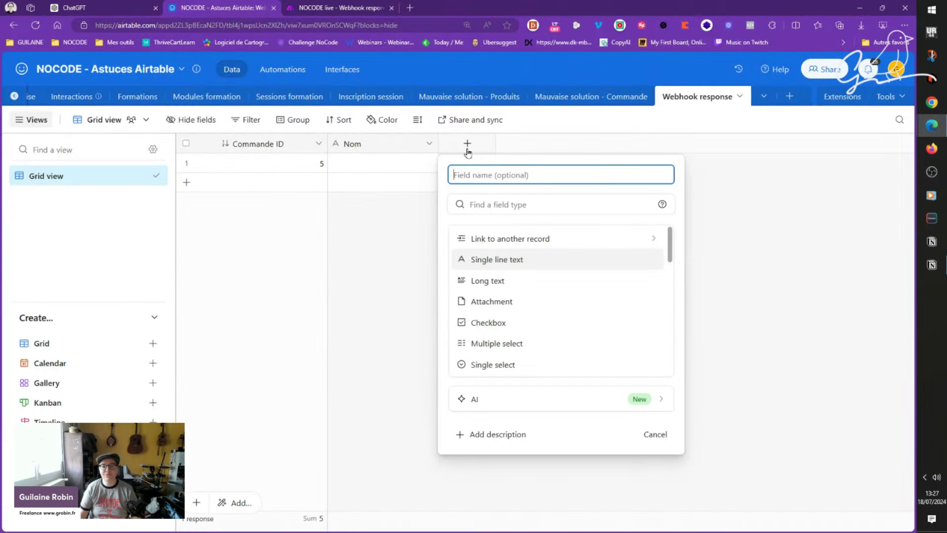
type("but")
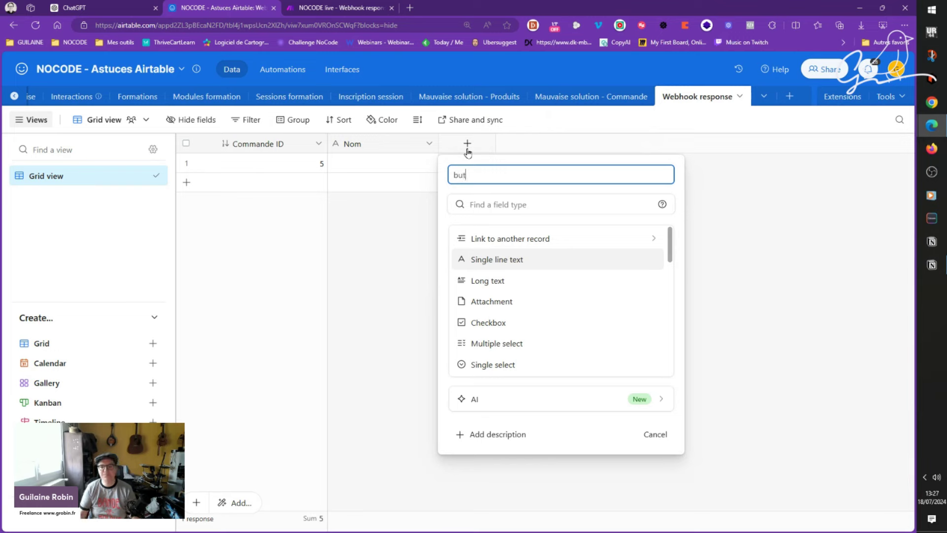
double_click(502, 180)
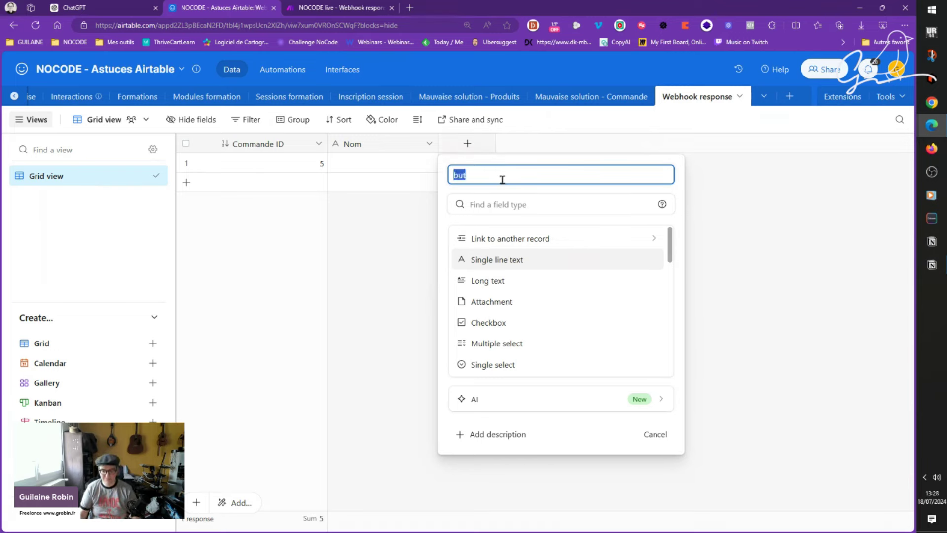
type("Vers Make")
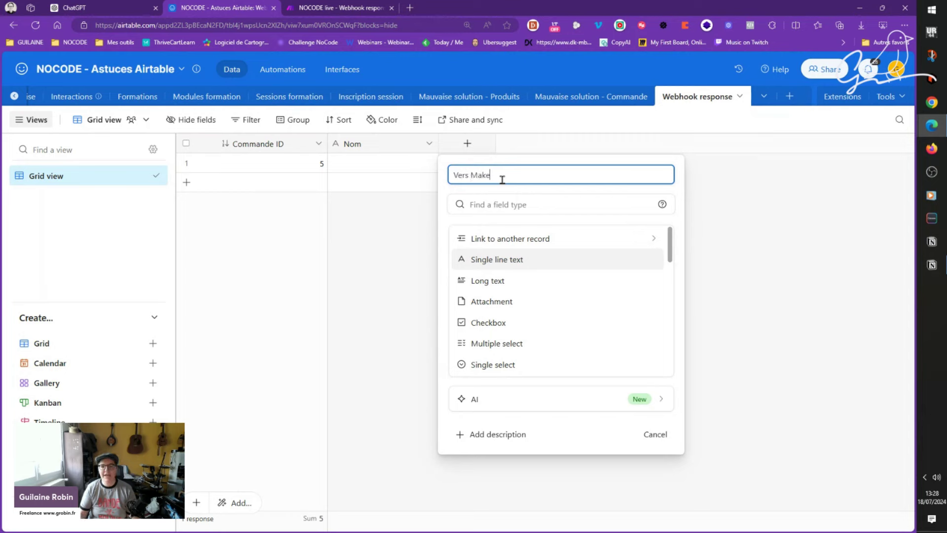
left_click(528, 203)
type("but")
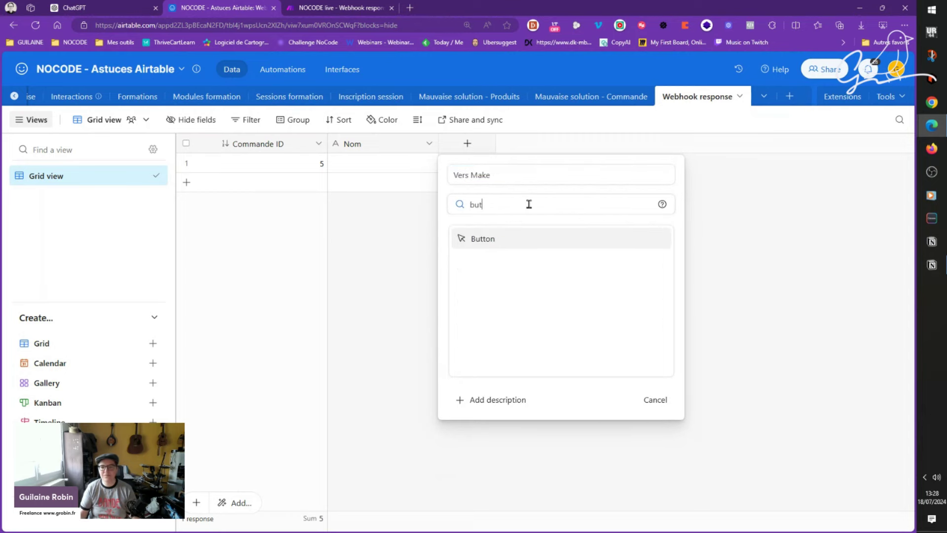
left_click(506, 237)
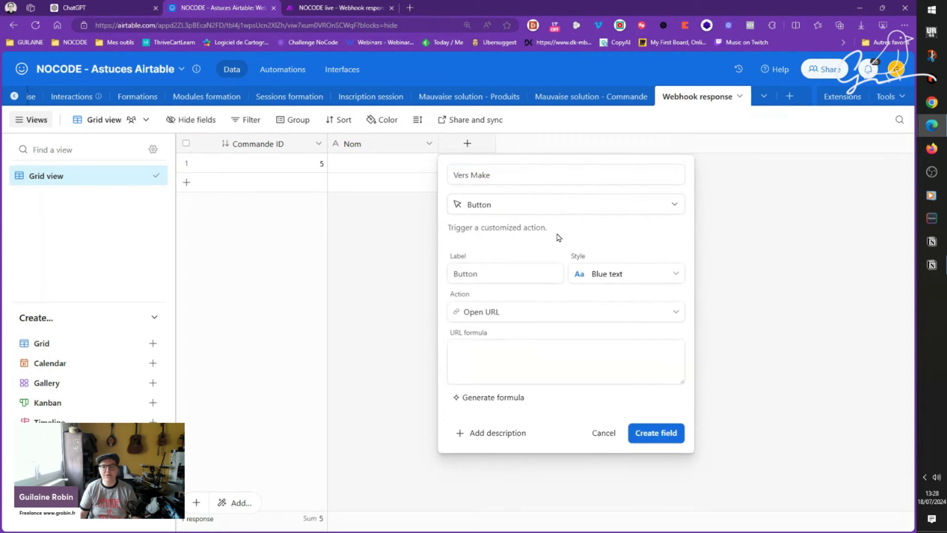
Step: Keep the Open URL action, paste the Make hook URL as the formula, and try creating the field
left_click(531, 312)
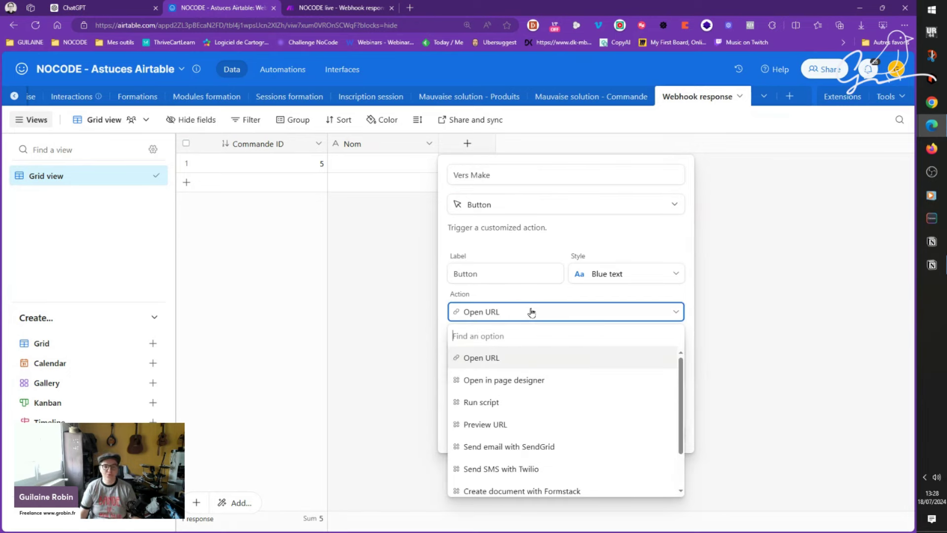
left_click(531, 312)
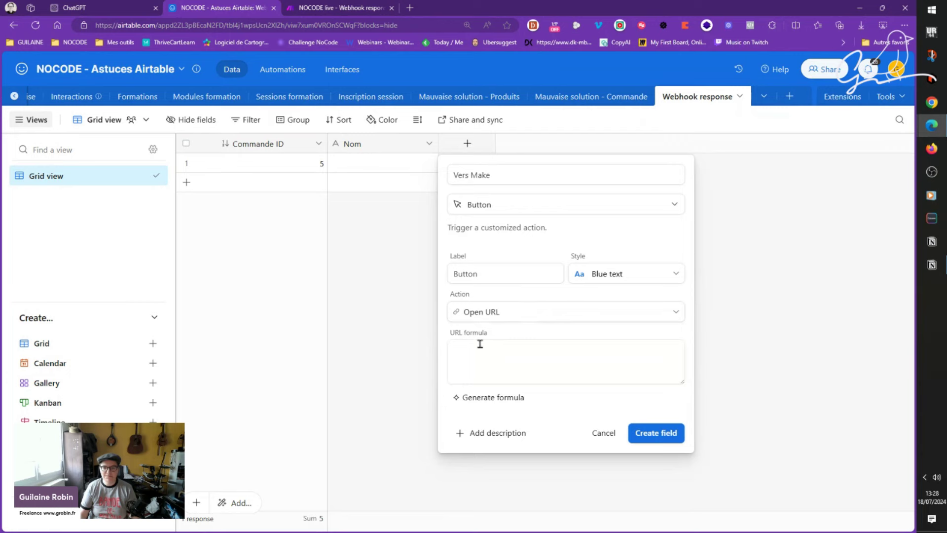
left_click(513, 354)
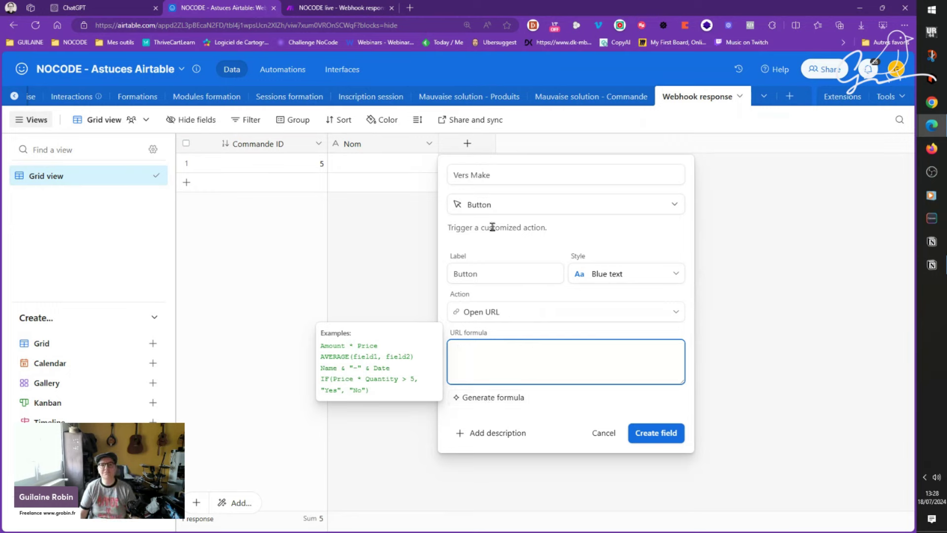
left_click(328, 14)
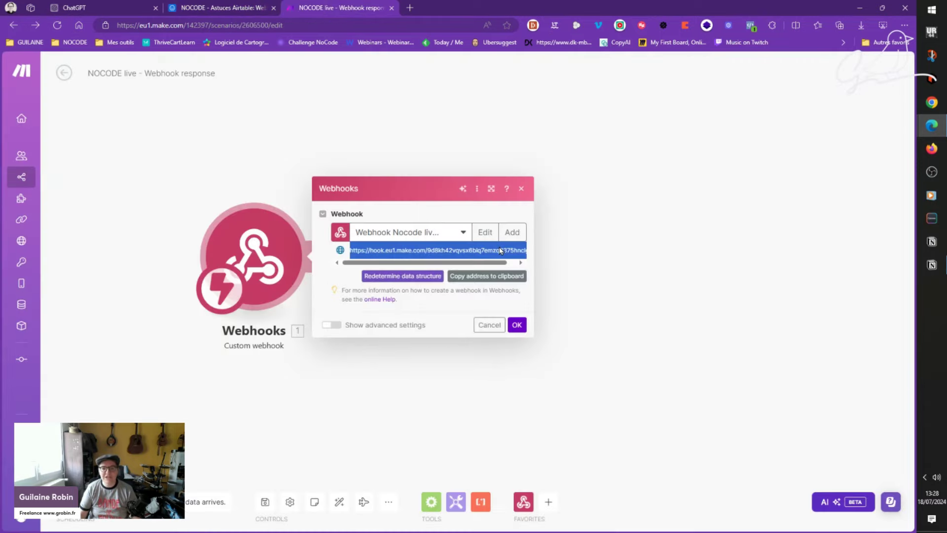
key("ctrl+shift+Tab")
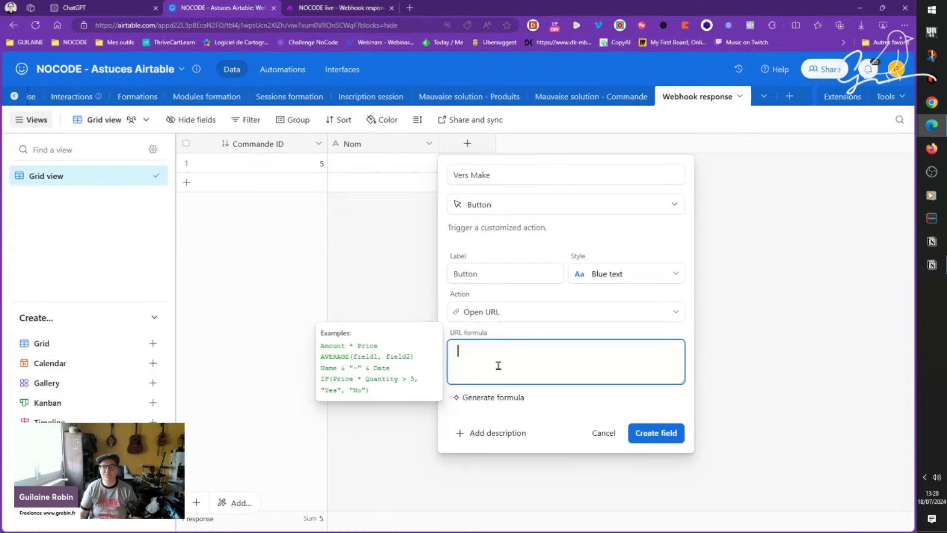
left_click(321, 6)
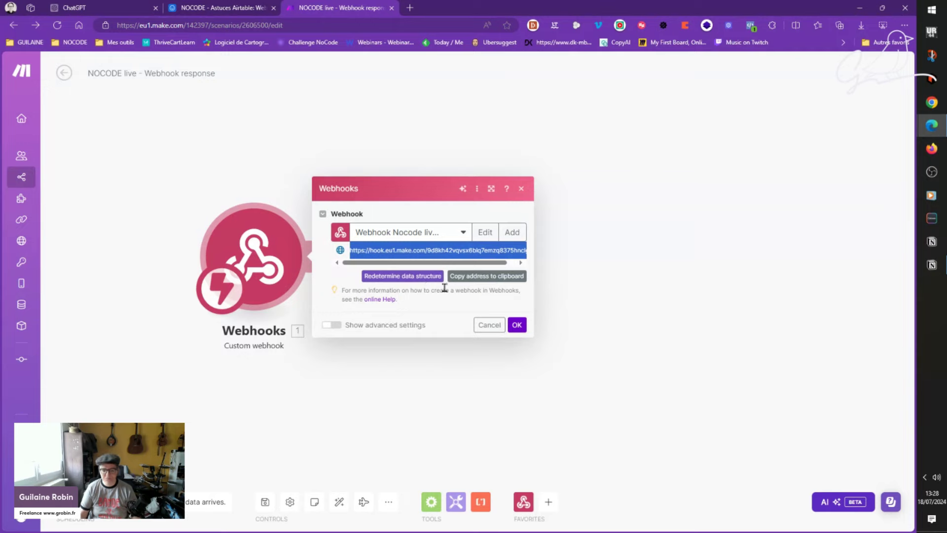
left_click(248, 6)
key("ctrl+v")
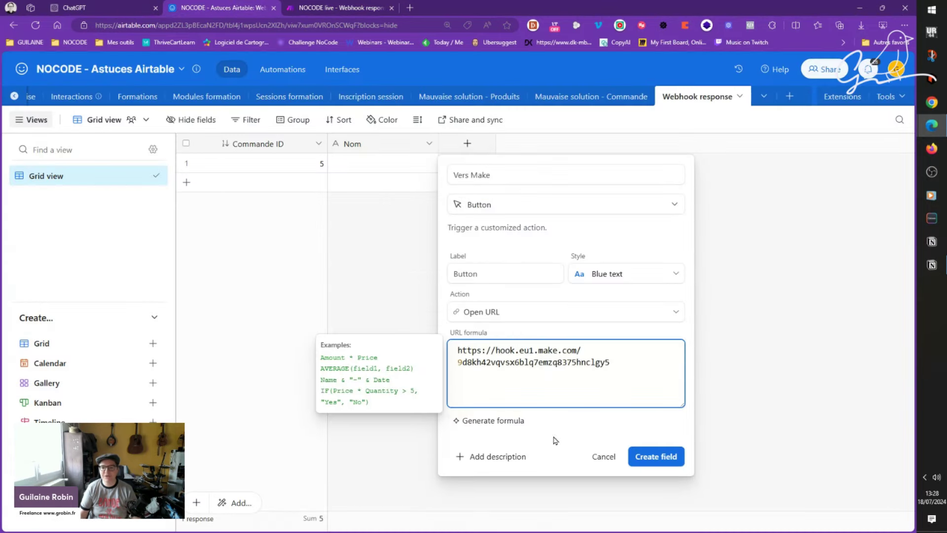
left_click(671, 461)
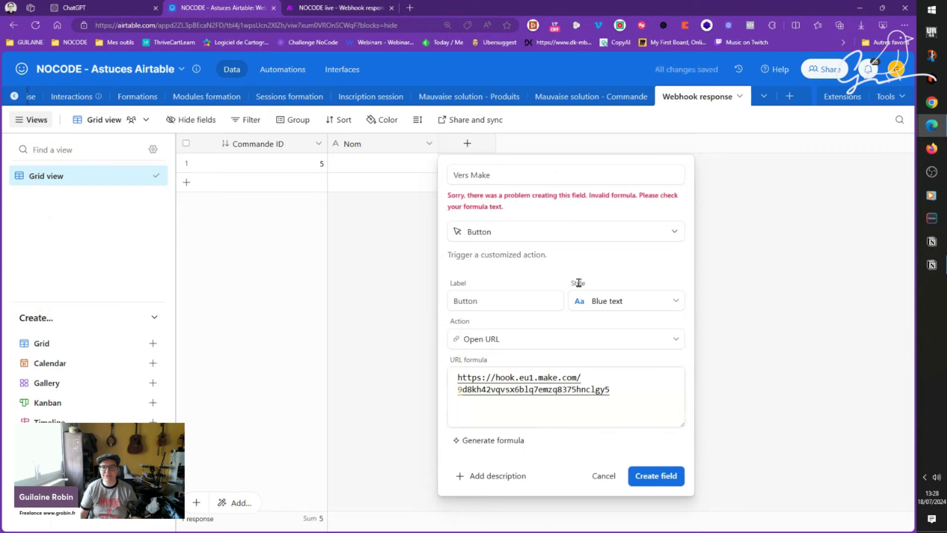
Step: Wrap the hook URL in double quotes and create the Vers Make field
left_click(458, 378)
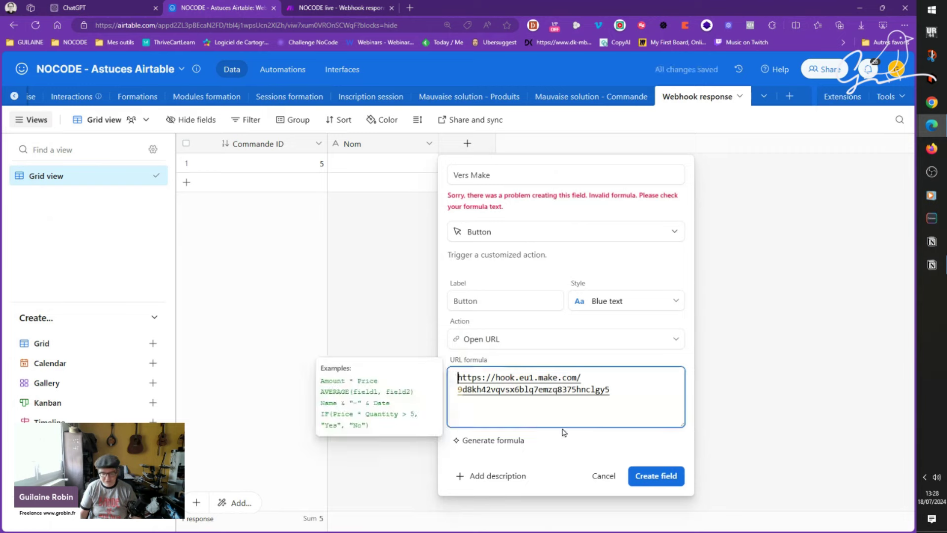
type("\"")
type("\"")
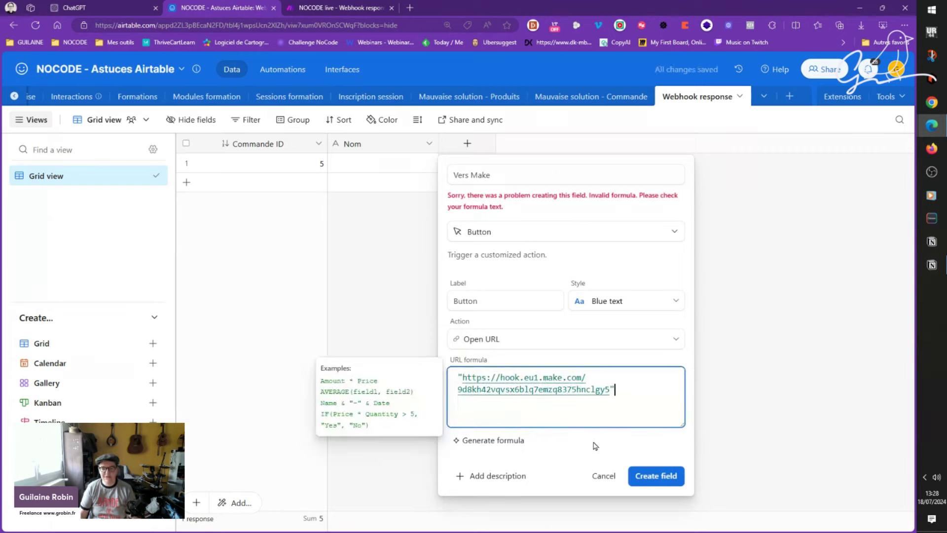
left_click(654, 498)
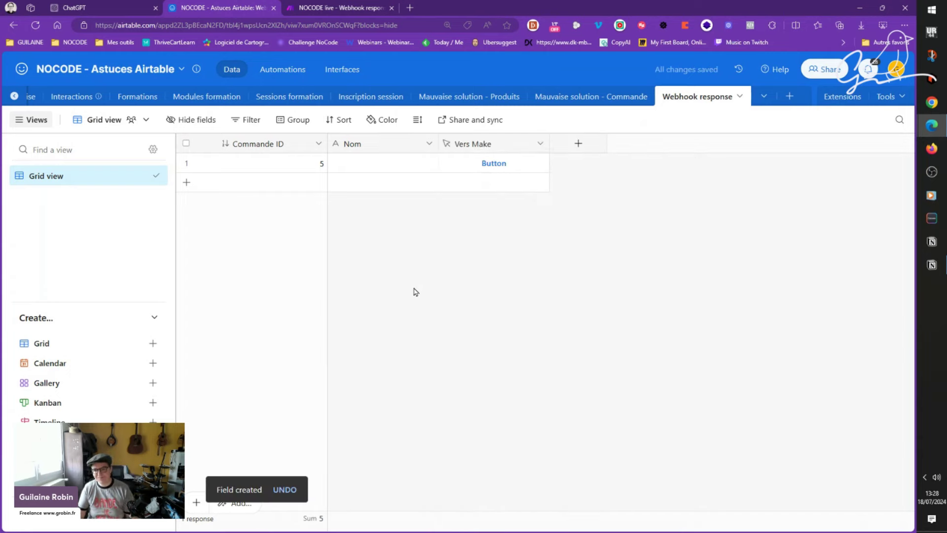
Step: Restyle the Vers Make button as solid purple and save
double_click(472, 143)
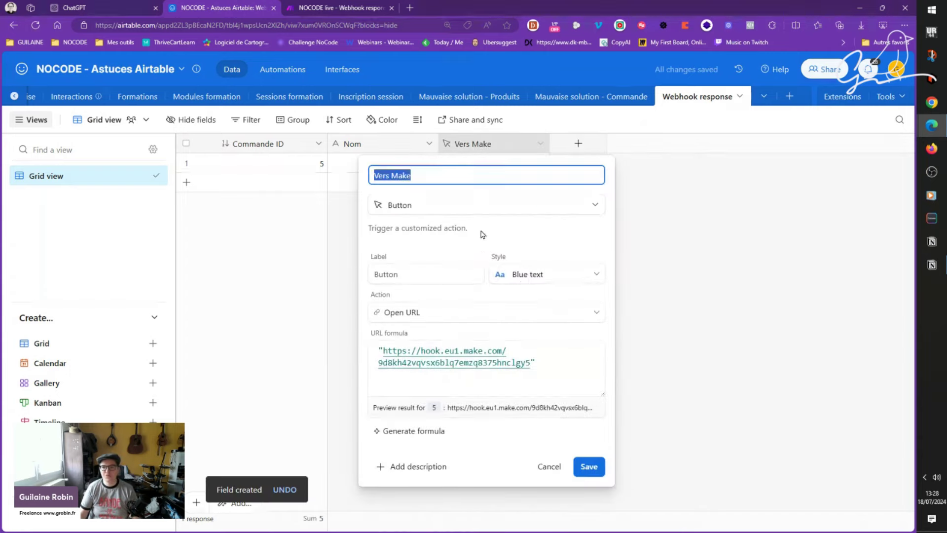
left_click(528, 275)
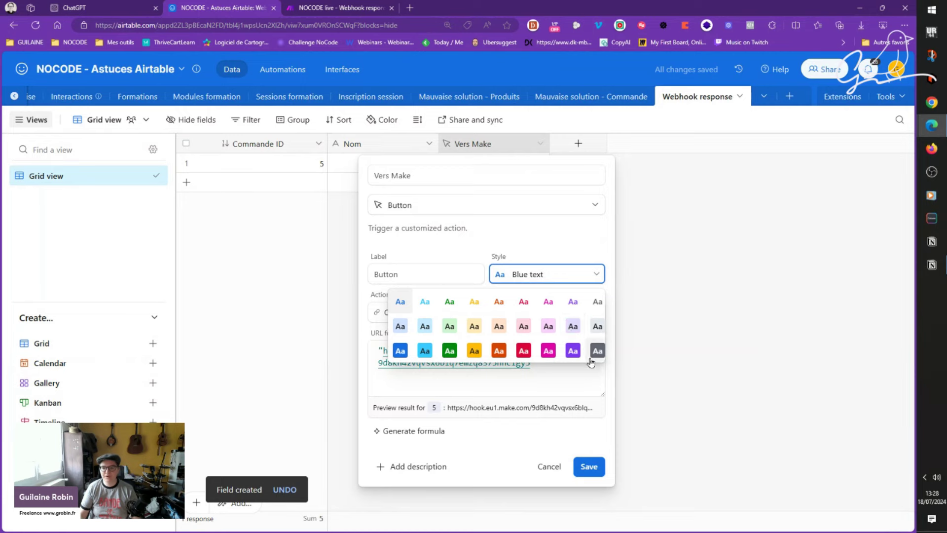
left_click(573, 351)
left_click(589, 466)
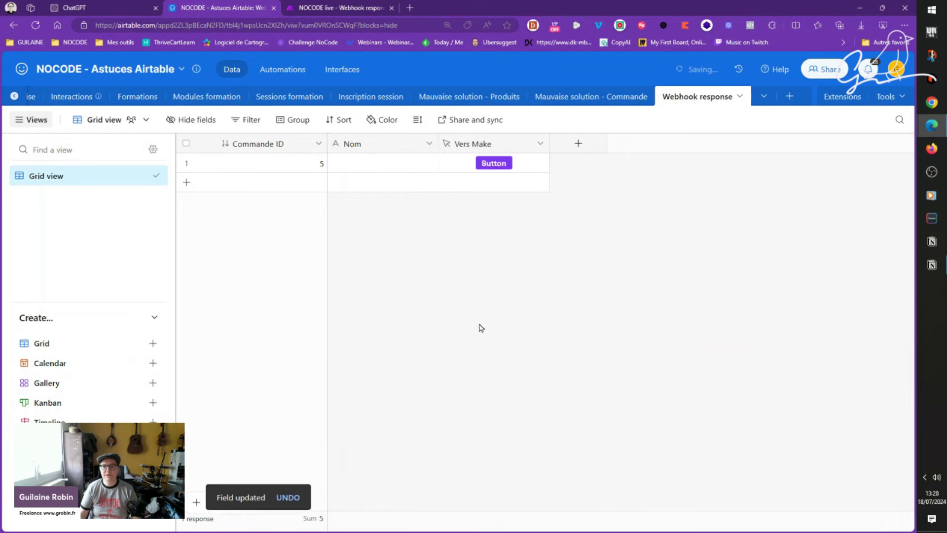
Step: Type a name into record 1's Nom field
left_click(381, 163)
type("Robin")
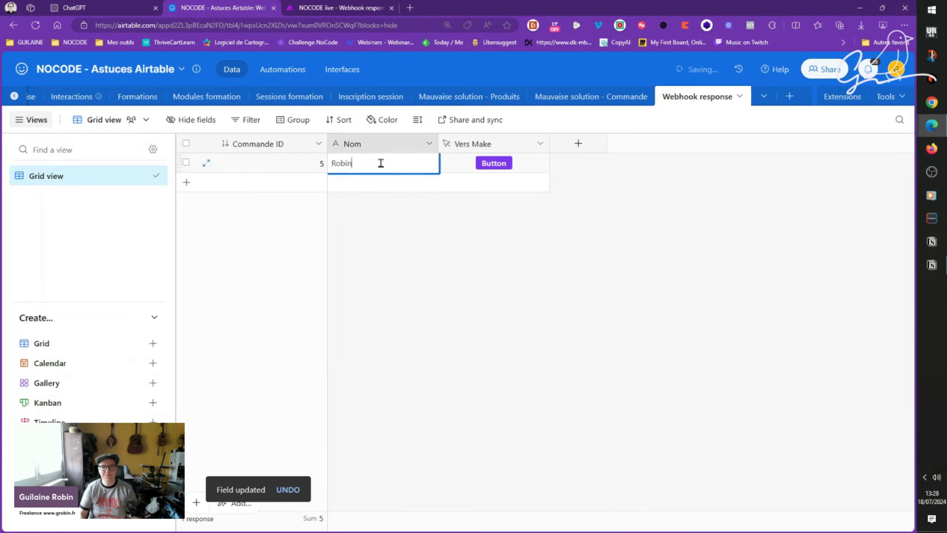
key("Tab")
Step: Close the webhook settings and run only the Webhooks module, then return to Airtable
left_click(336, 6)
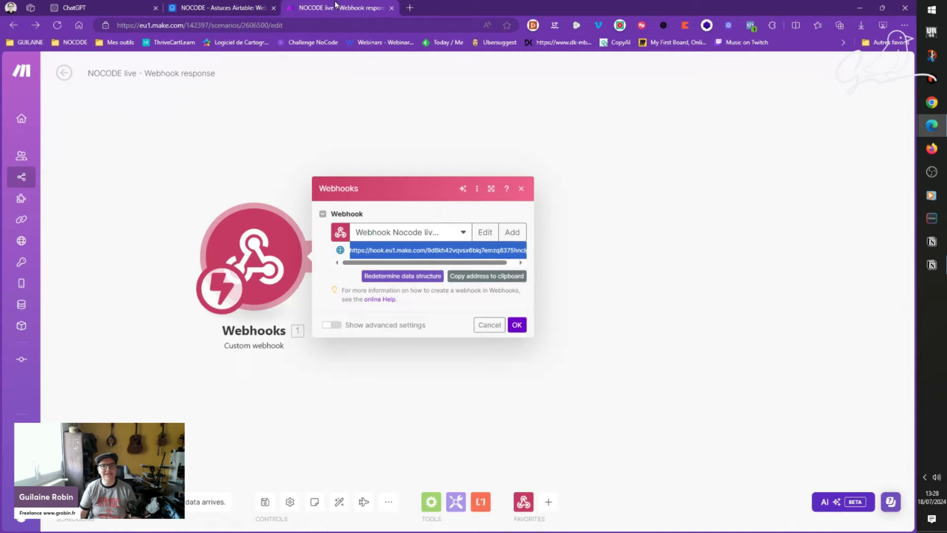
left_click(515, 325)
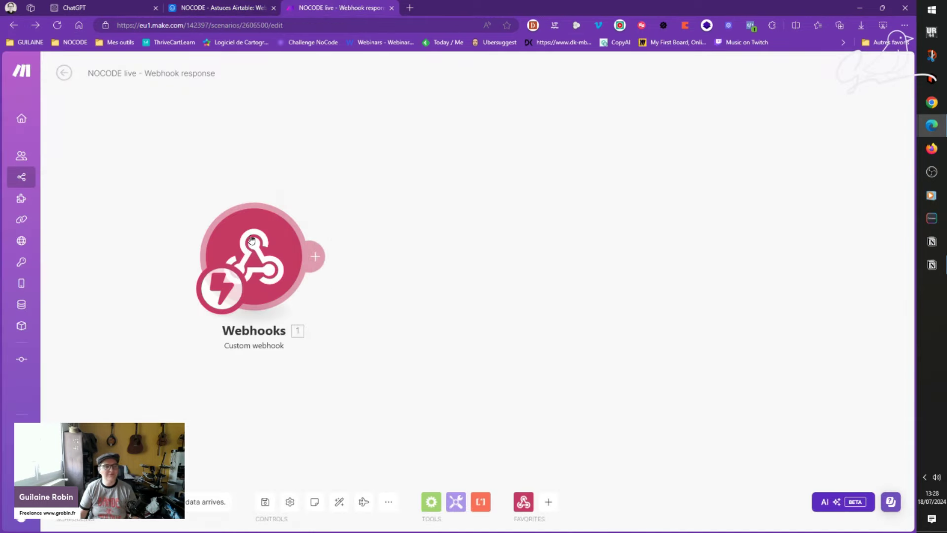
right_click(254, 240)
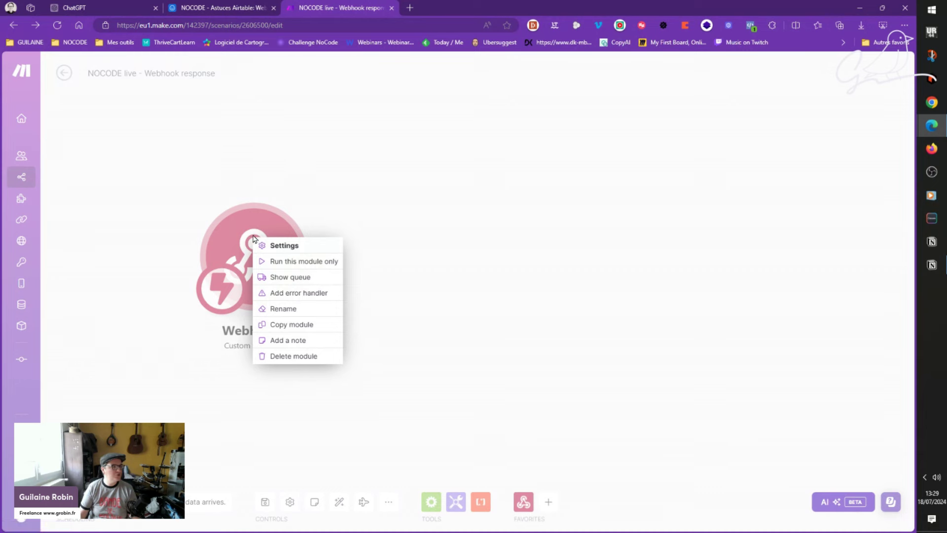
left_click(314, 261)
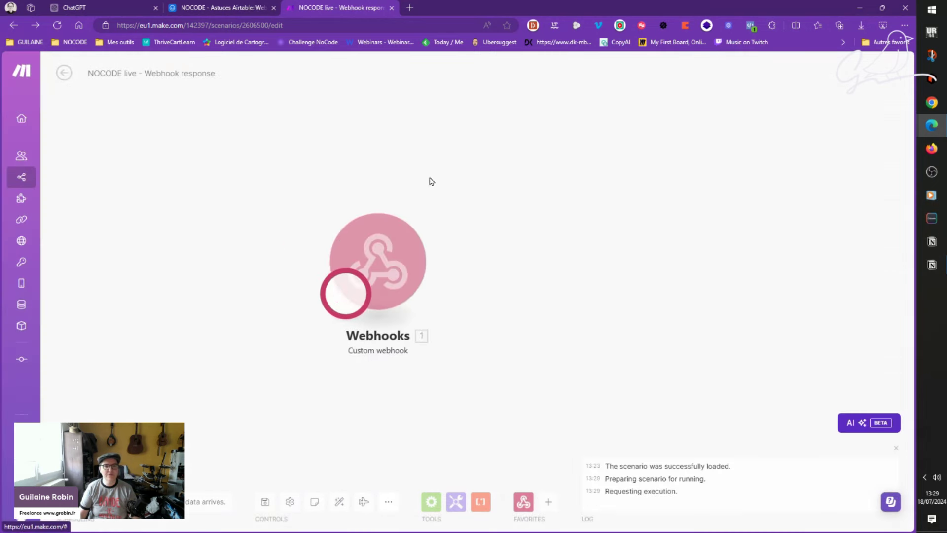
left_click(222, 8)
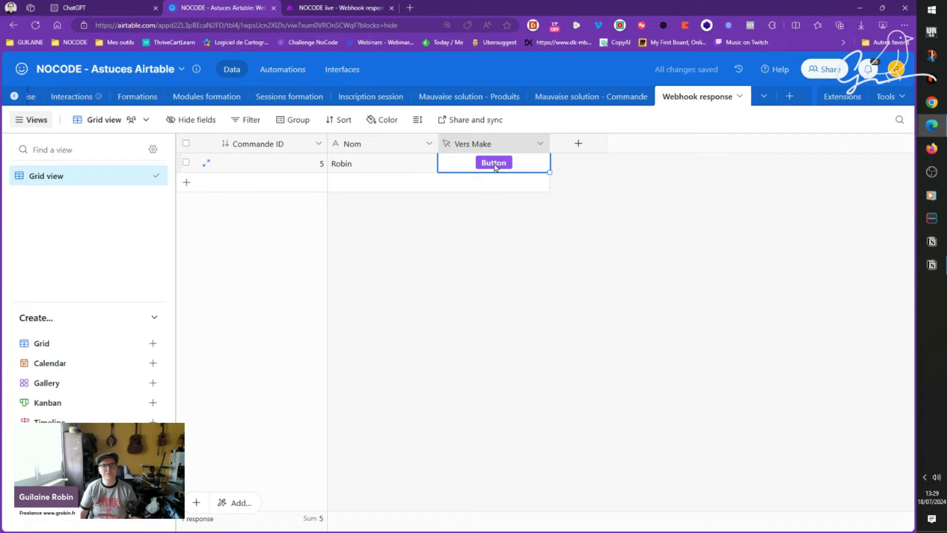
Step: Press record 1's Vers Make button, confirm the hook page shows 'Accepted', then close that page
left_click(495, 164)
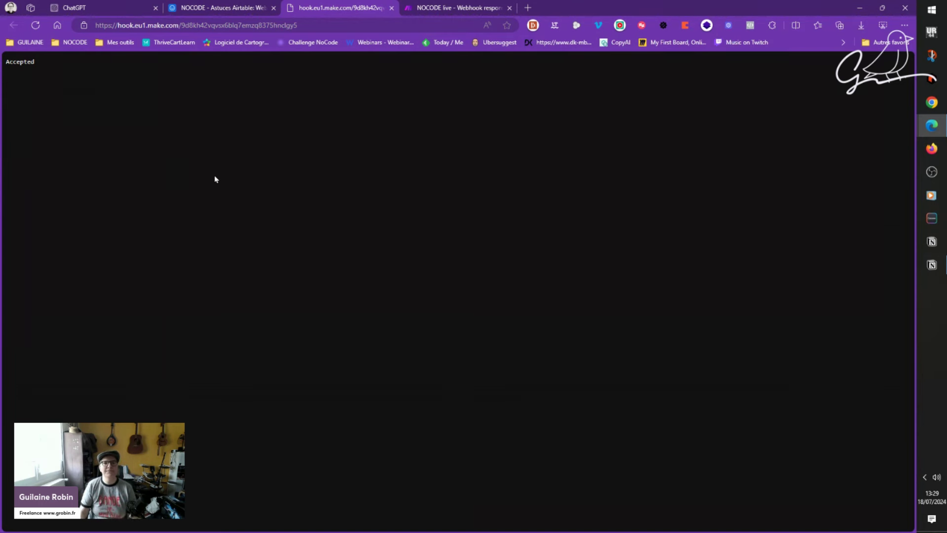
left_click(247, 5)
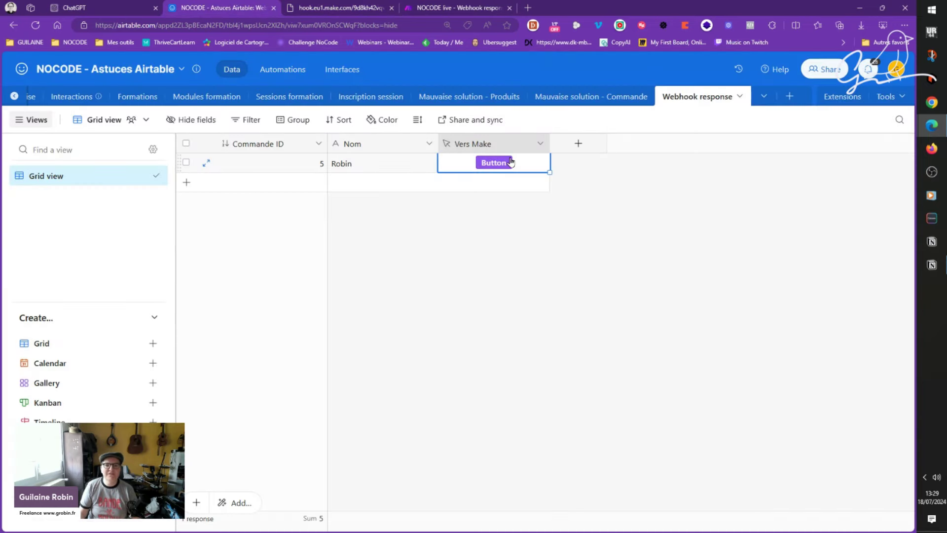
left_click(345, 8)
left_click(352, 27)
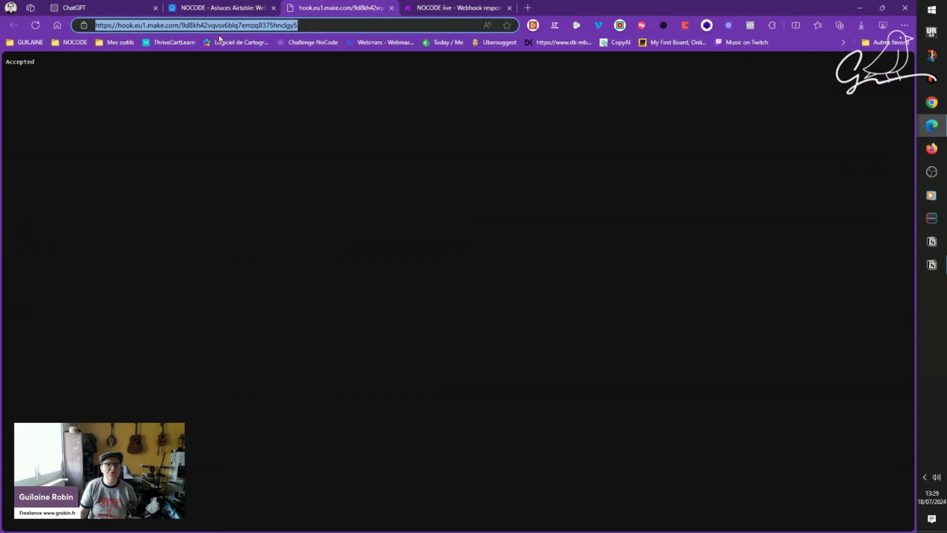
left_click(246, 7)
left_click(458, 7)
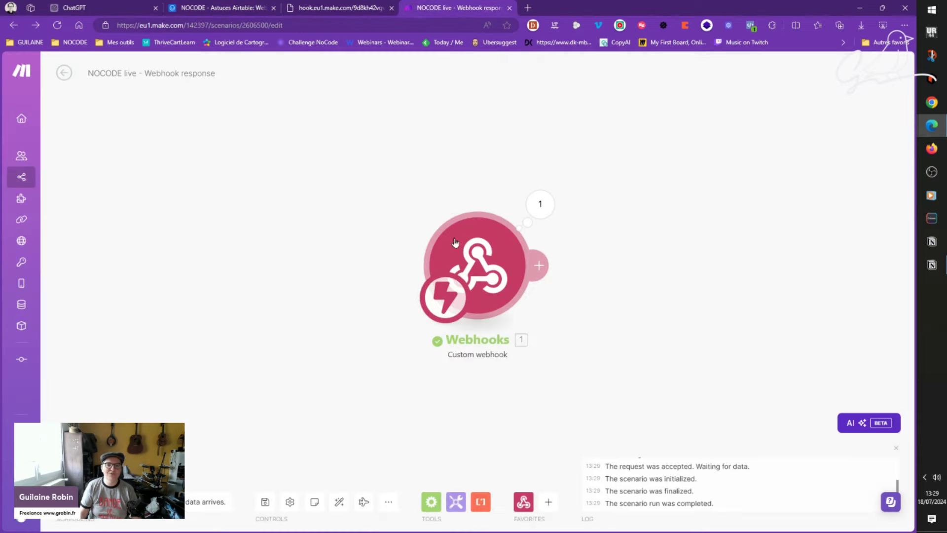
left_click(301, 8)
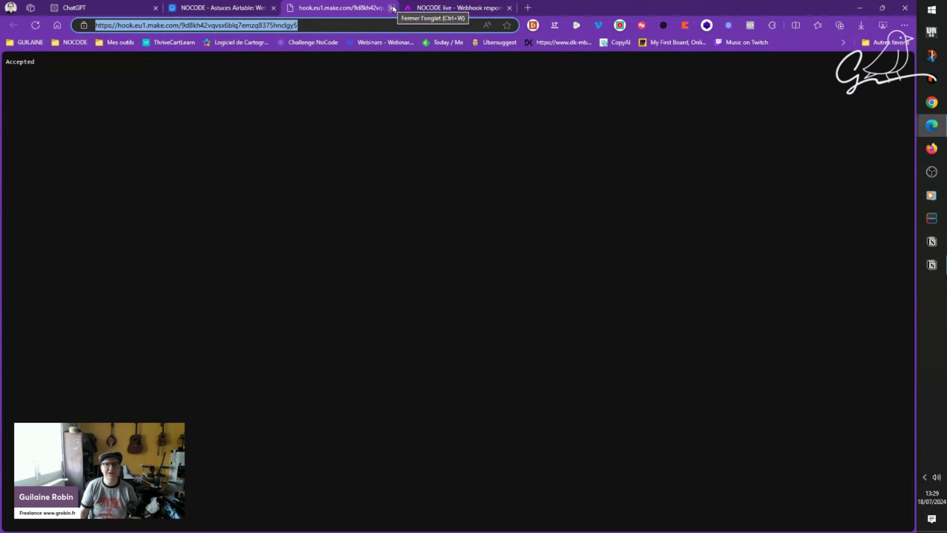
left_click(212, 7)
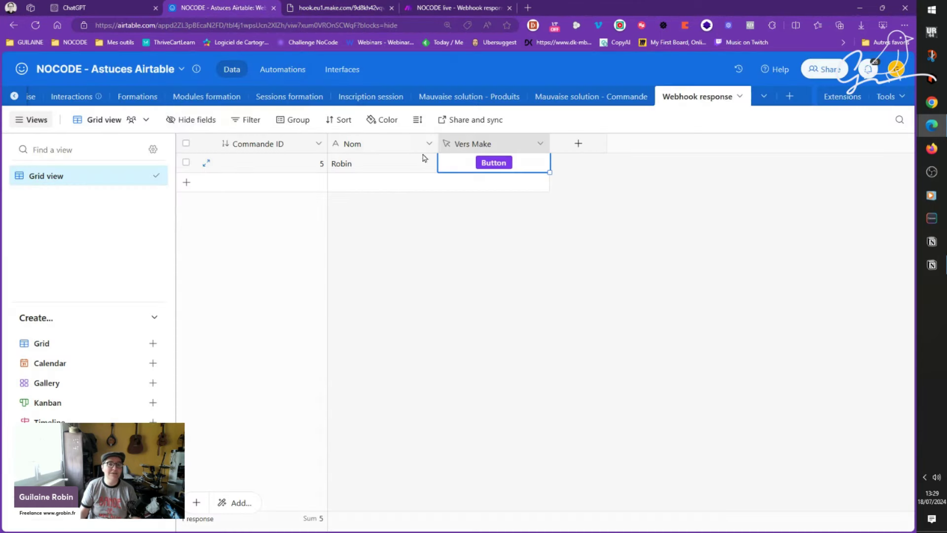
left_click(449, 7)
left_click(337, 6)
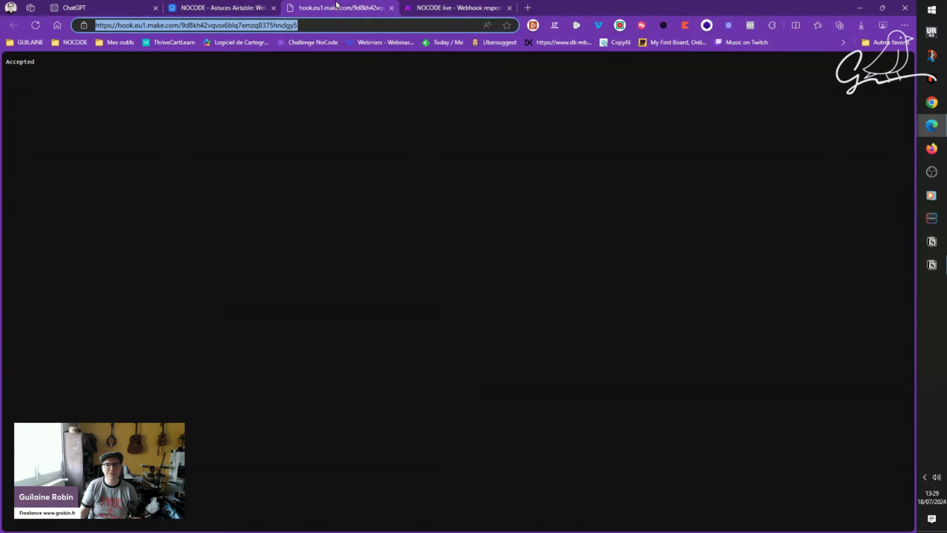
left_click(392, 8)
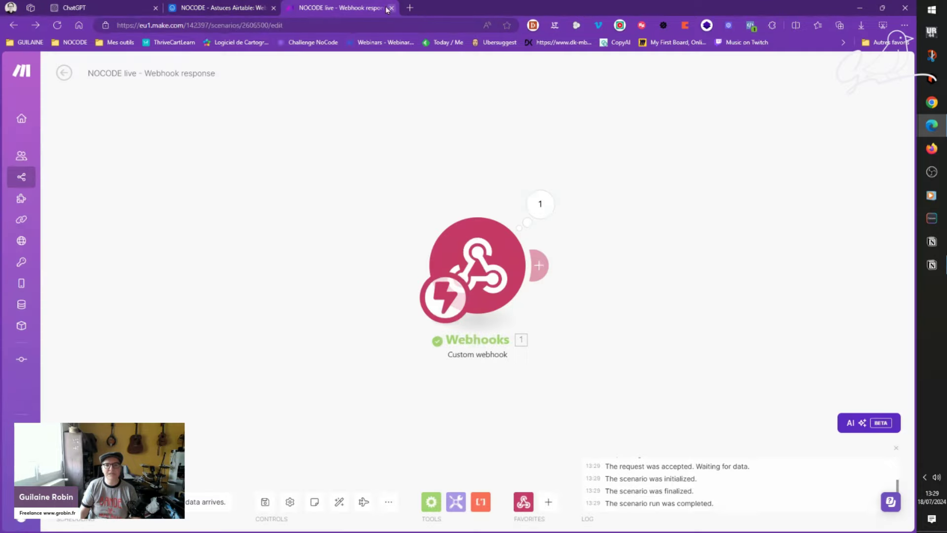
Step: Compare the Operation 1 output bundle with the record's Commande ID and Nom, then go to ChatGPT
left_click(540, 206)
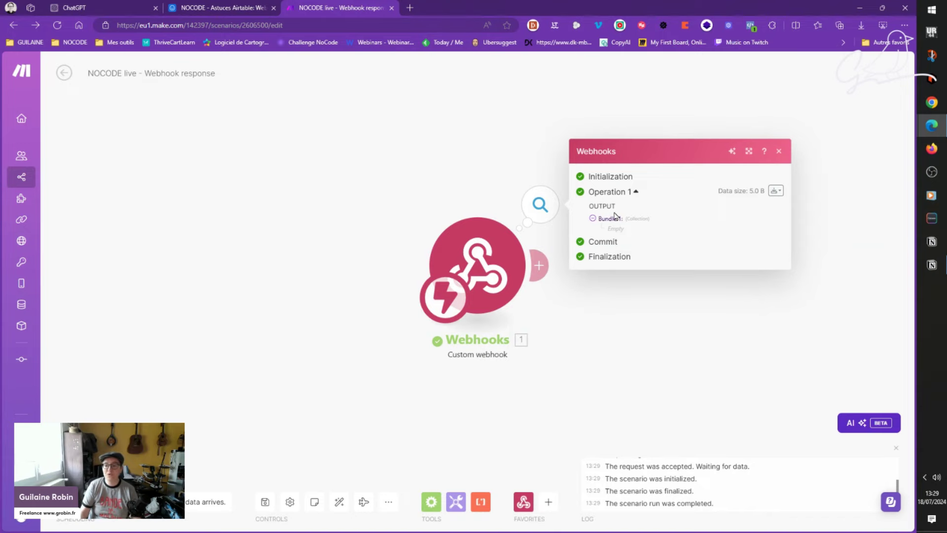
left_click(217, 7)
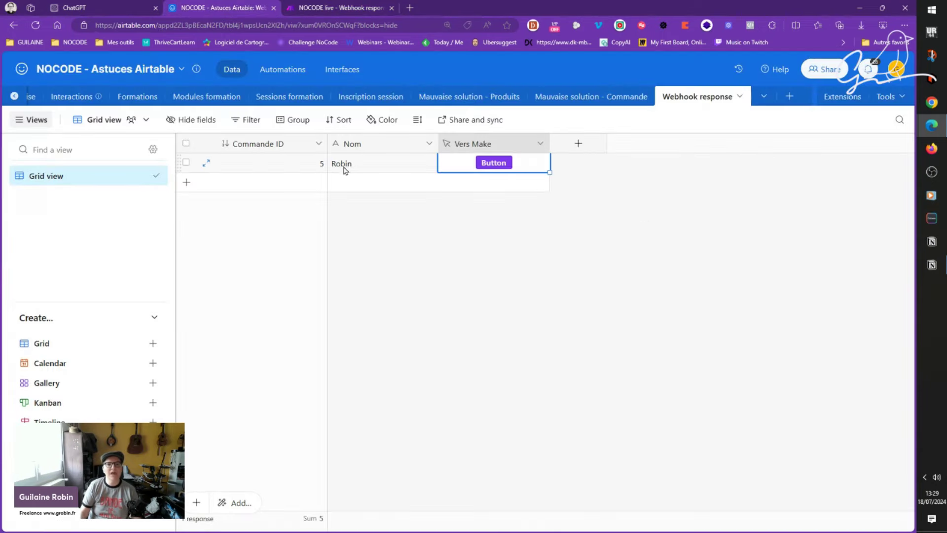
left_click(276, 167)
left_click(386, 169)
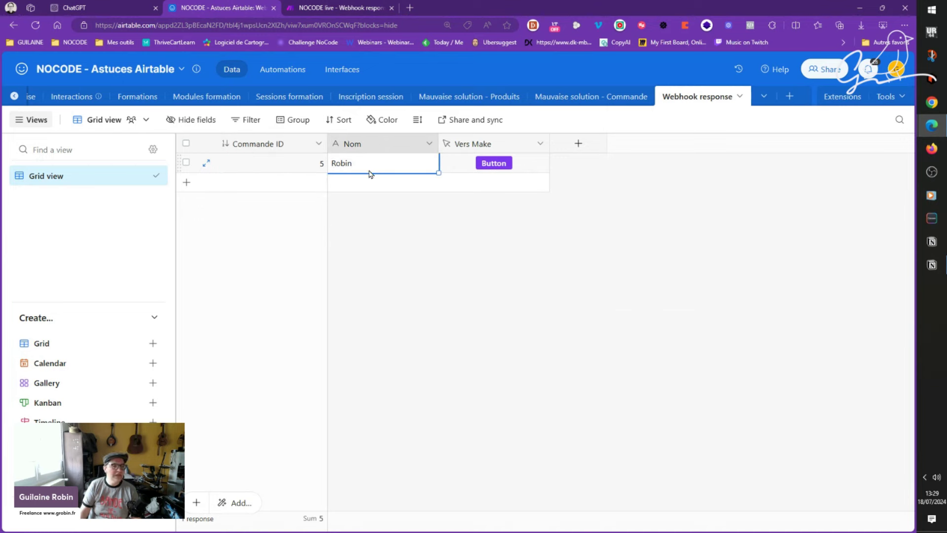
left_click(345, 6)
left_click_drag(476, 174, 411, 156)
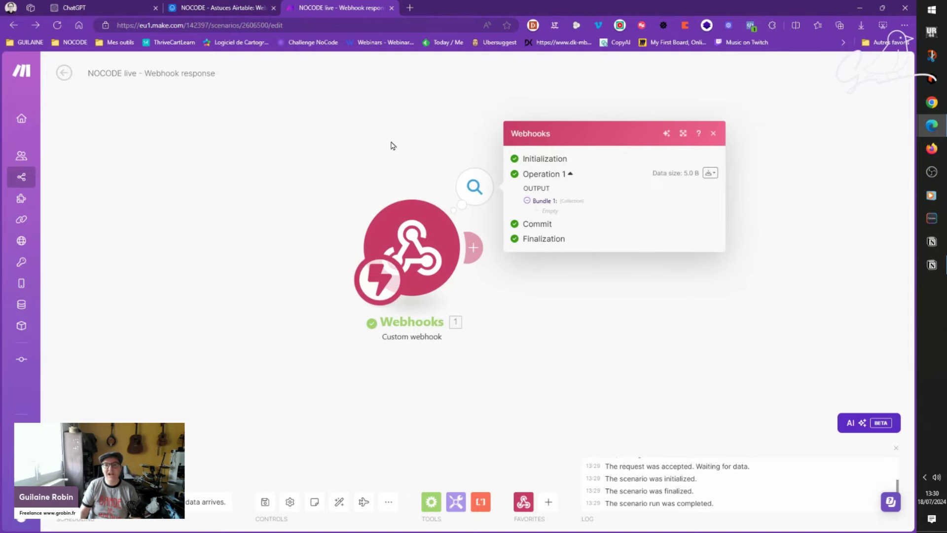
left_click(244, 6)
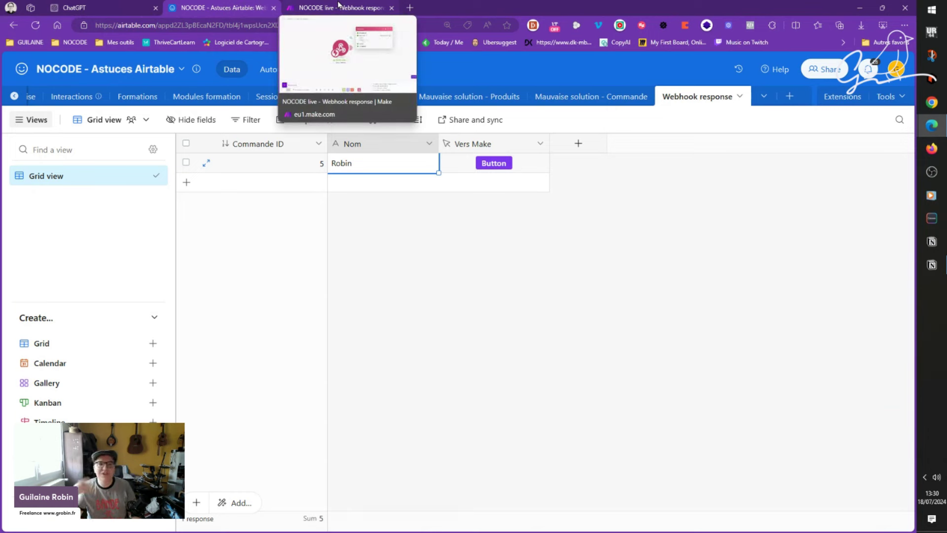
left_click(404, 254)
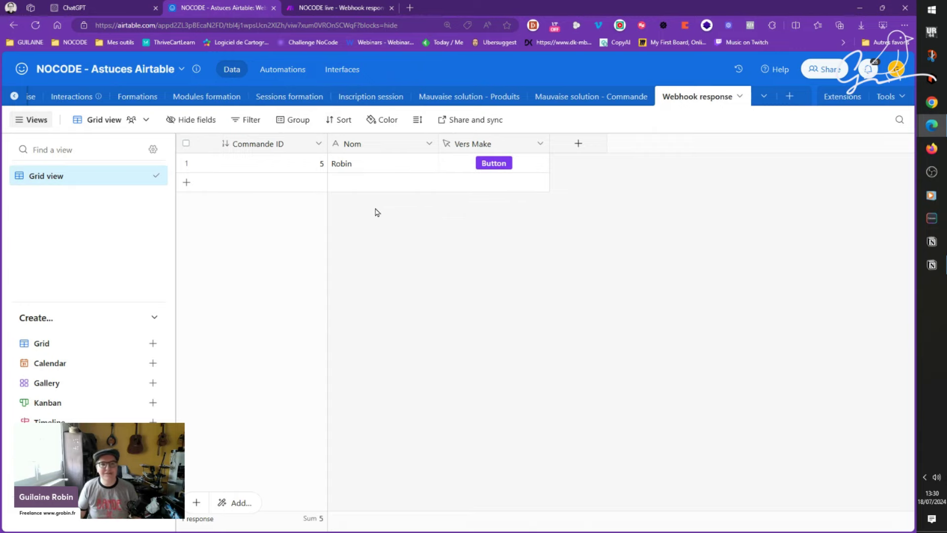
left_click(130, 6)
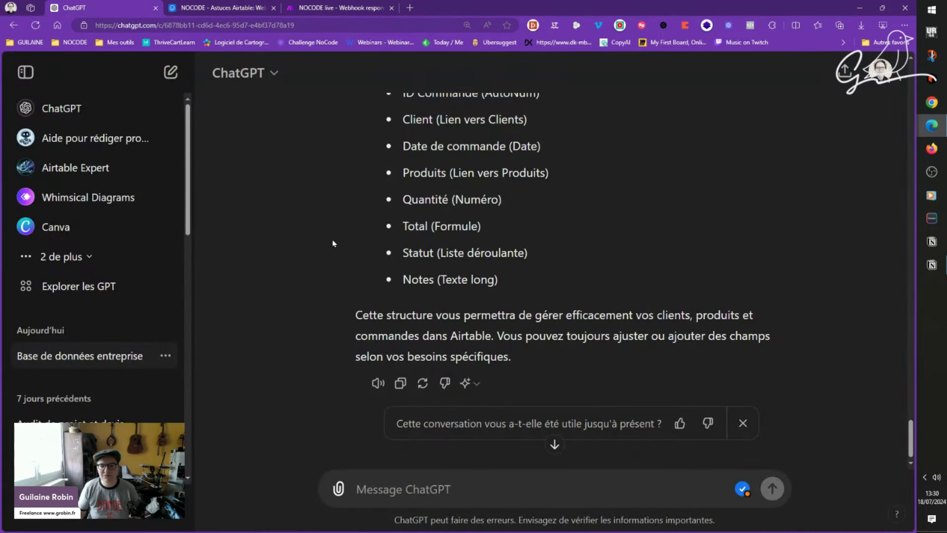
Step: Copy the second callout's Airtable-and-Make prompt from the Notion episode notes, then return to ChatGPT
scroll(337, 243, "down", 1)
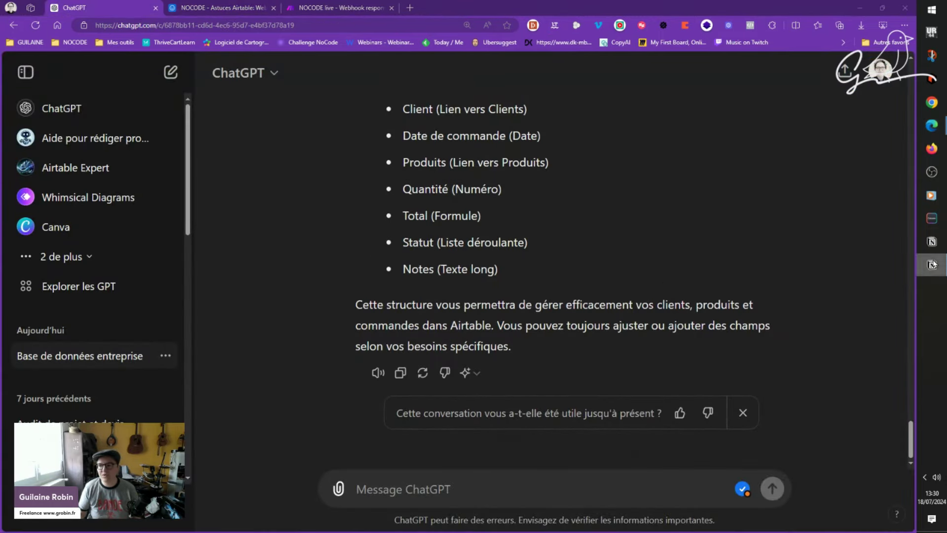
left_click(932, 265)
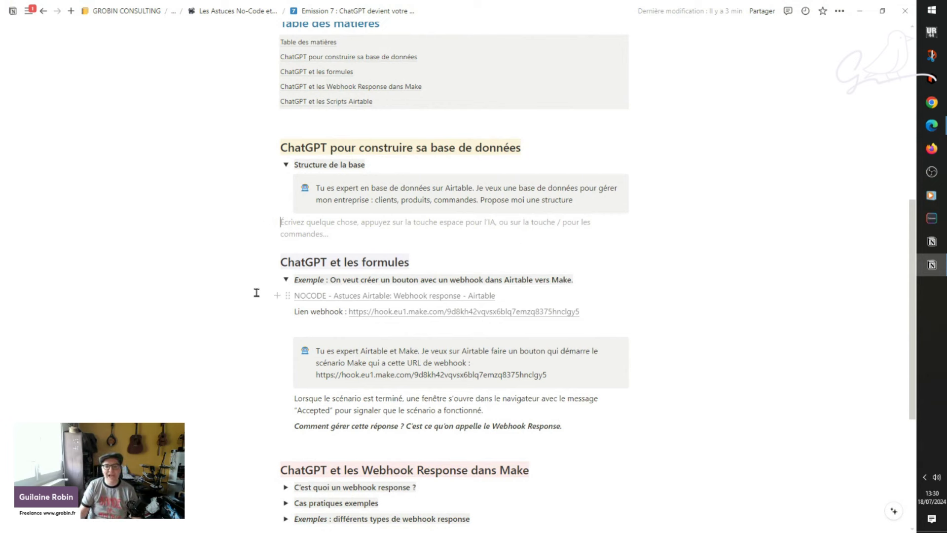
left_click_drag(316, 350, 564, 377)
key("ctrl+c")
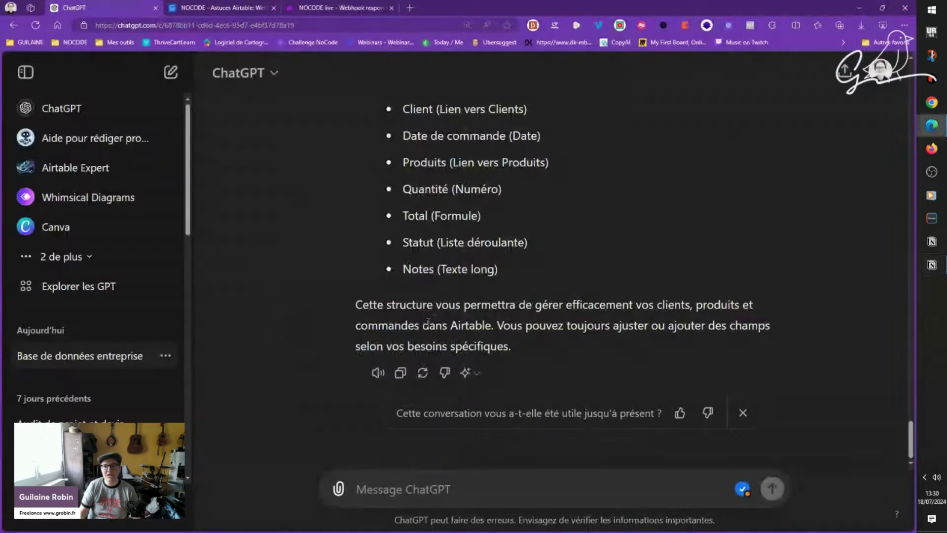
left_click(932, 125)
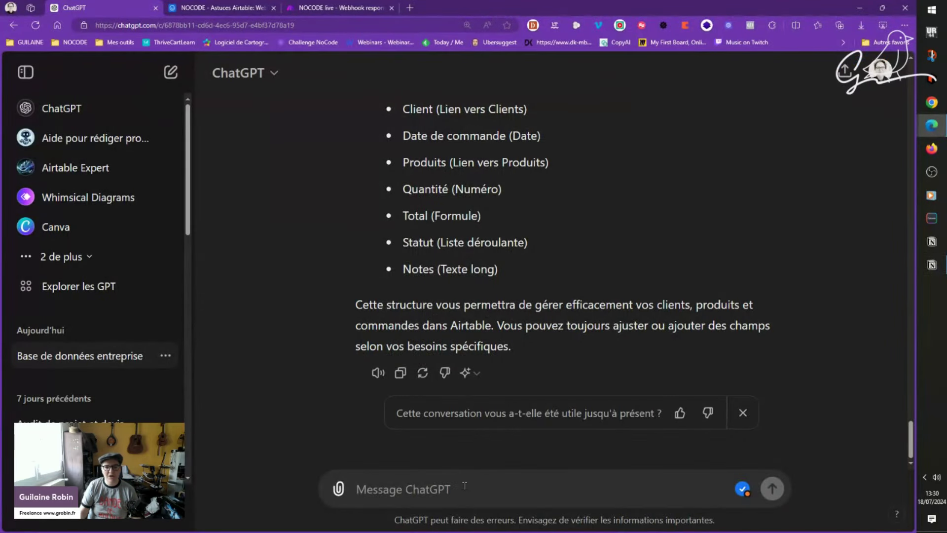
Step: Paste the Airtable button and Make webhook prompt into a new ChatGPT chat
left_click(171, 72)
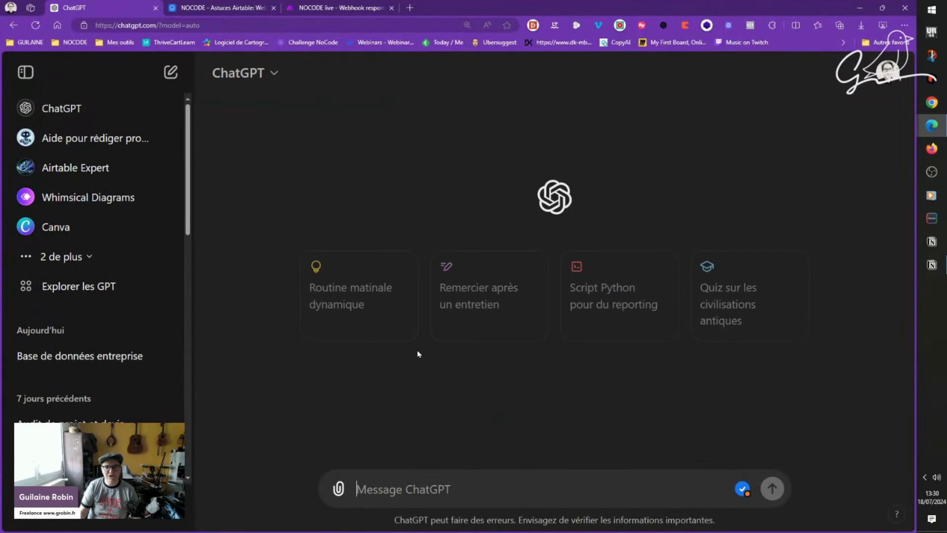
key("ctrl+v")
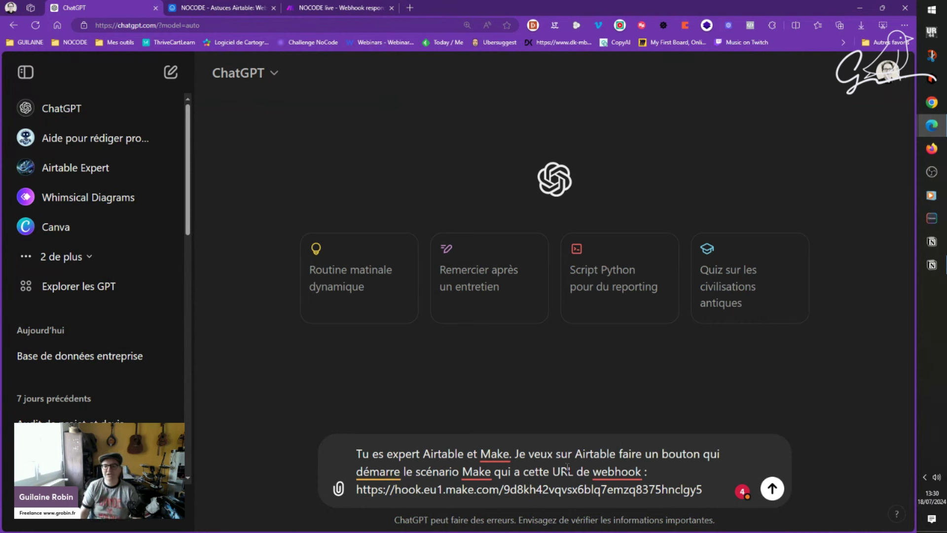
Step: Compare the end of the Make Webhooks module's URL with the prompt's address, then return to the ChatGPT draft
left_click(367, 7)
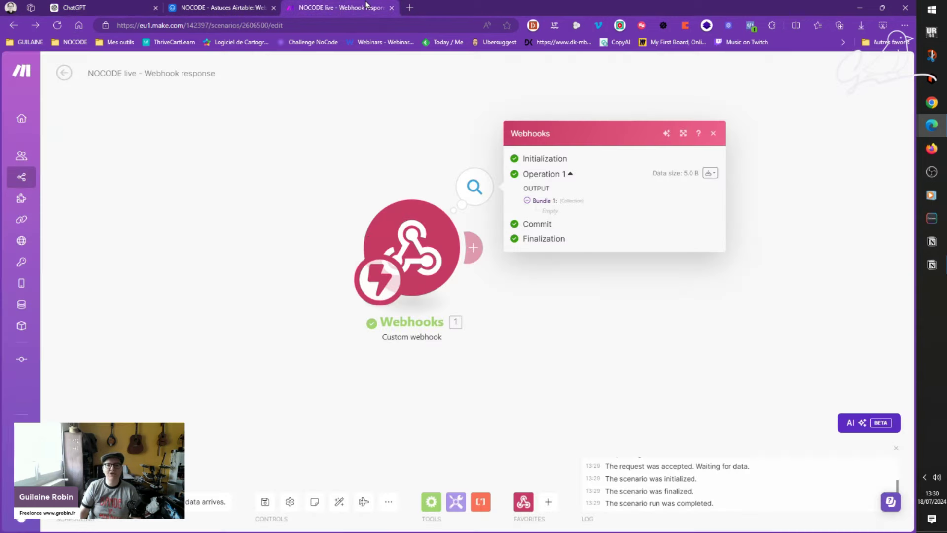
left_click(407, 241)
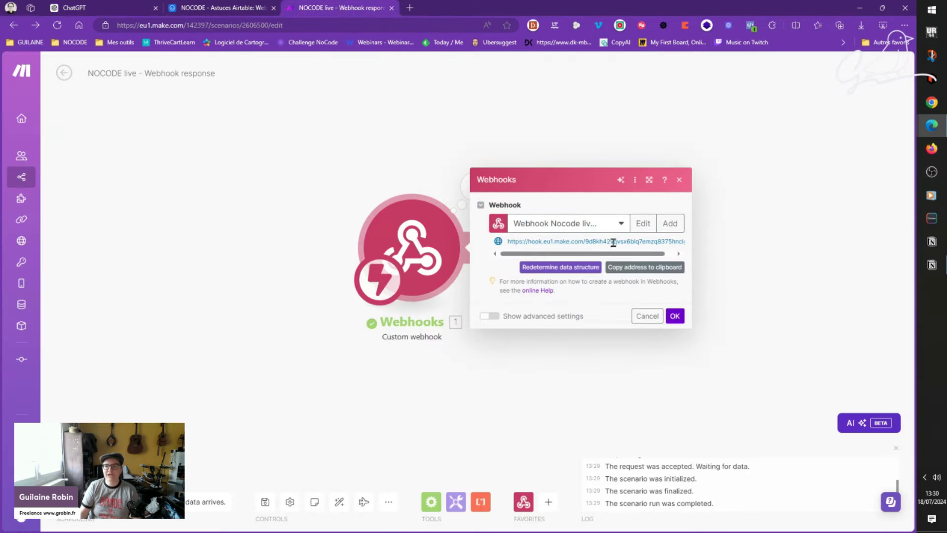
left_click_drag(613, 242, 683, 245)
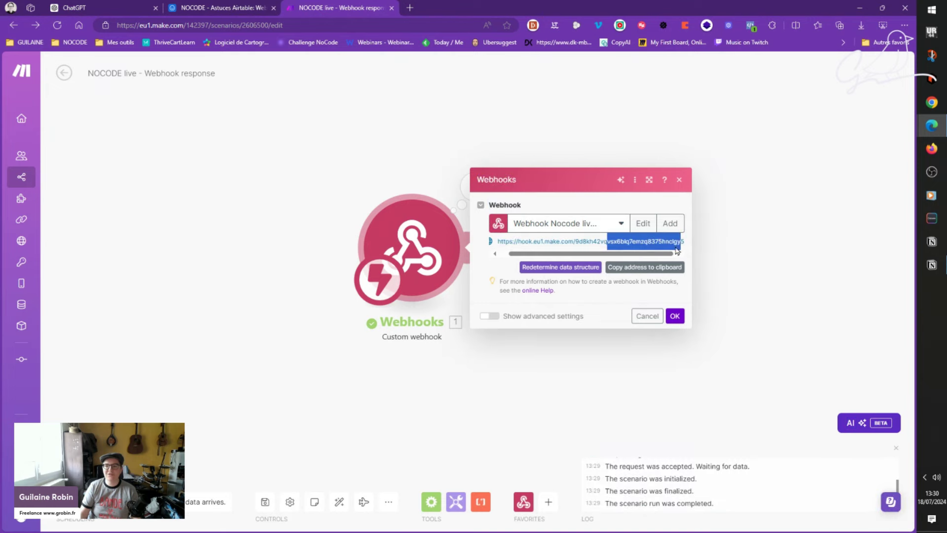
left_click(658, 241)
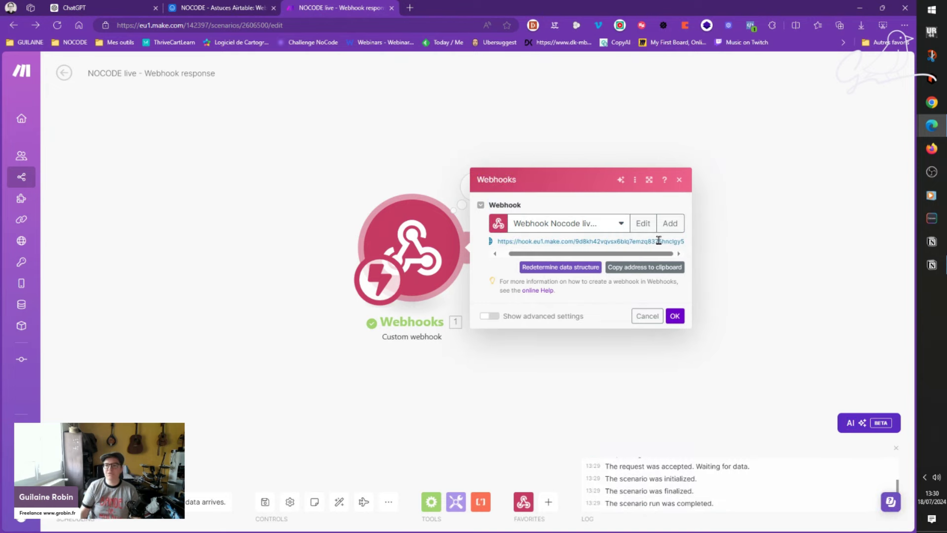
left_click_drag(659, 241, 689, 248)
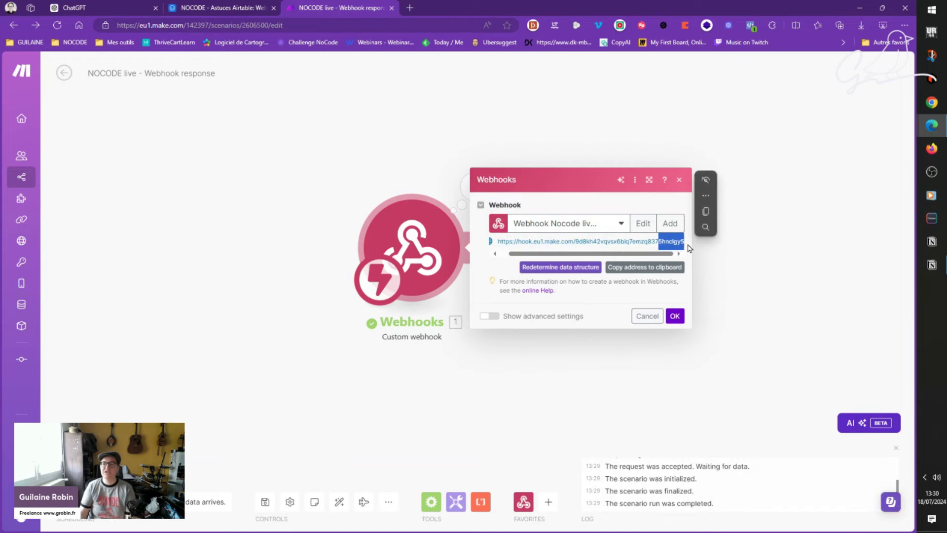
left_click(663, 242)
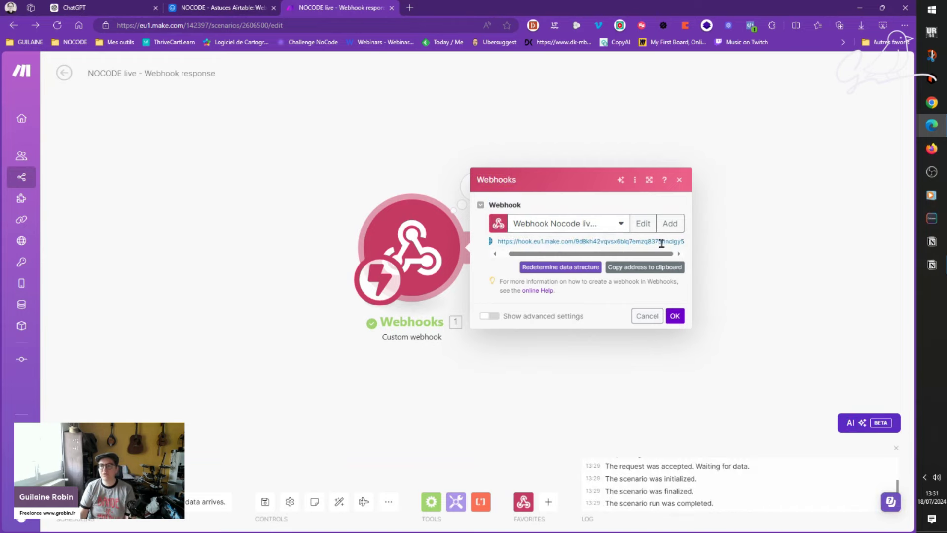
left_click(199, 6)
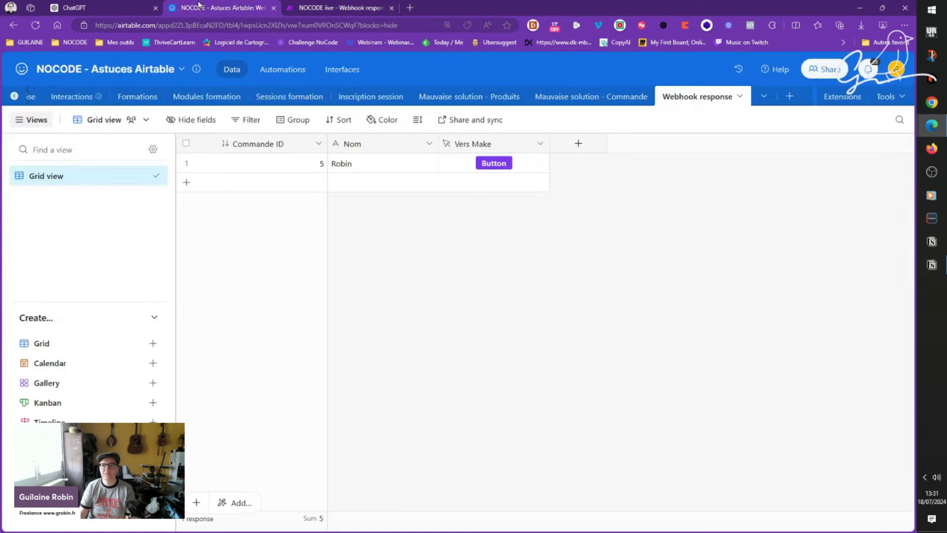
left_click(148, 8)
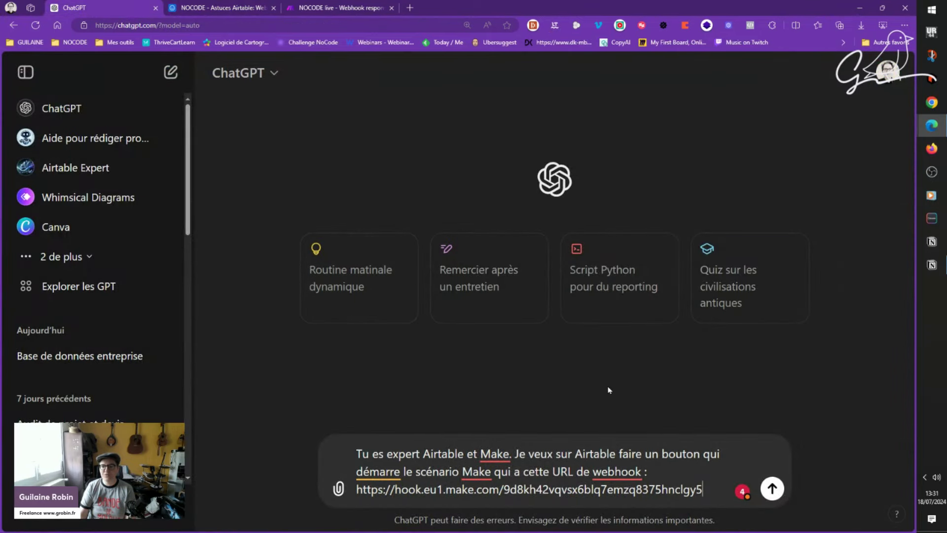
Step: Send the prompt to ChatGPT and copy its suggested button label 'Démarrer Scénario'
left_click(772, 489)
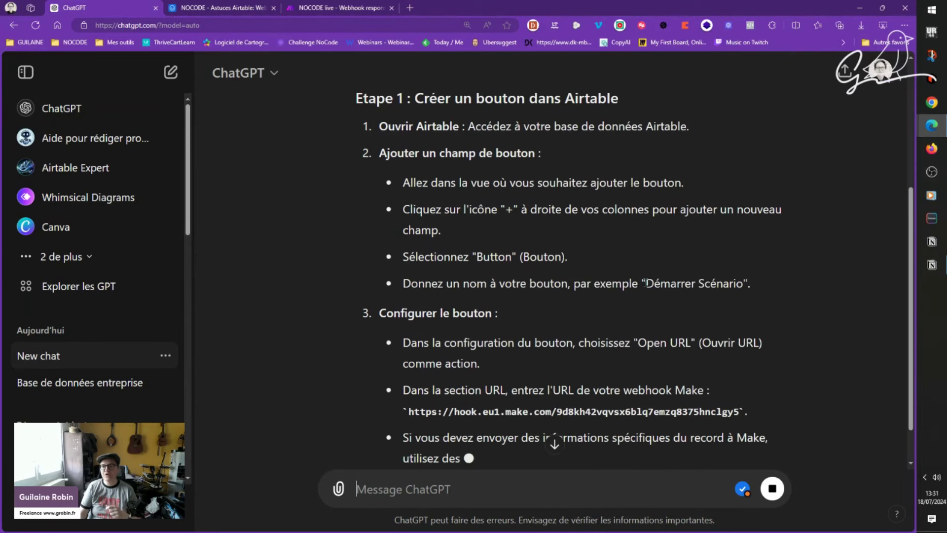
scroll(641, 288, "up", 1)
left_click_drag(645, 332, 743, 331)
key("ctrl+c")
key("ctrl+Tab")
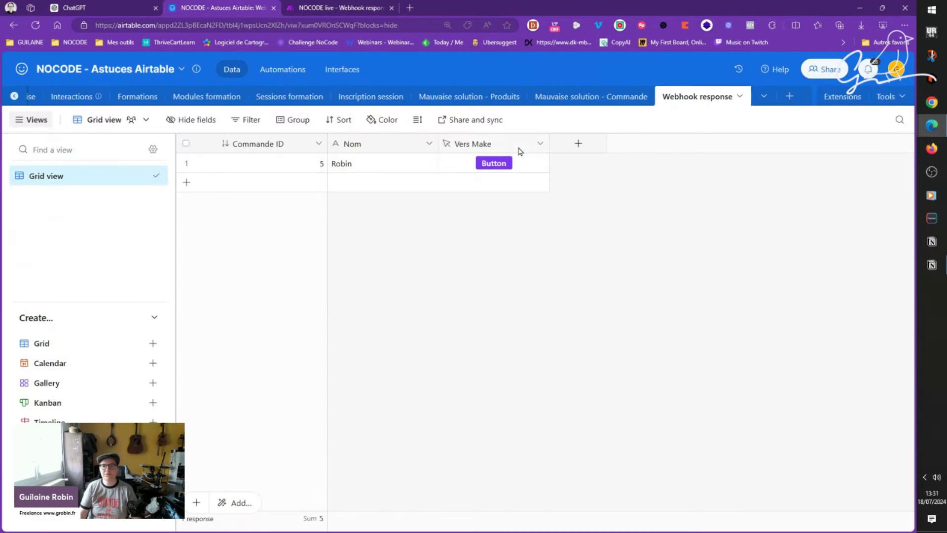
Step: Rename the Vers Make button's label to 'Démarrer Scénario' and save the field
left_click(517, 147)
double_click(516, 147)
double_click(418, 270)
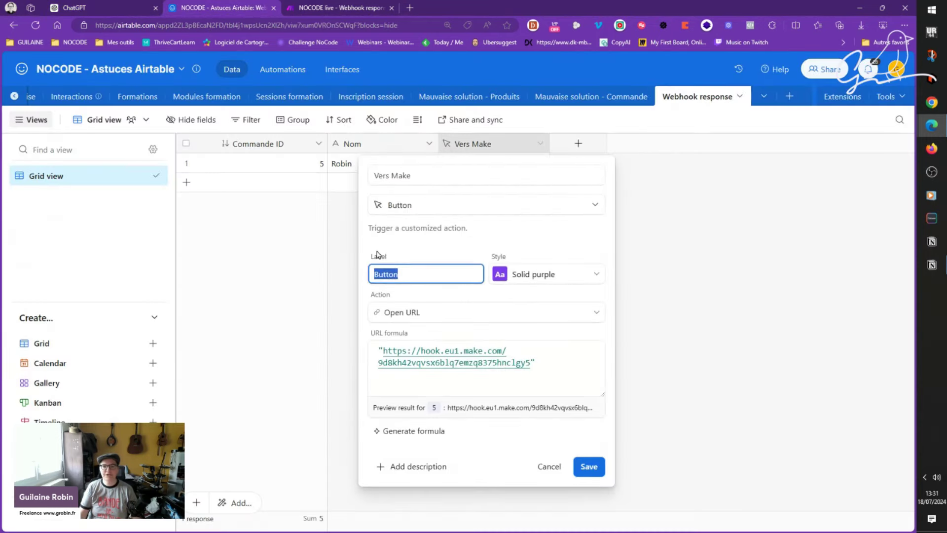
key("ctrl+v")
left_click(586, 466)
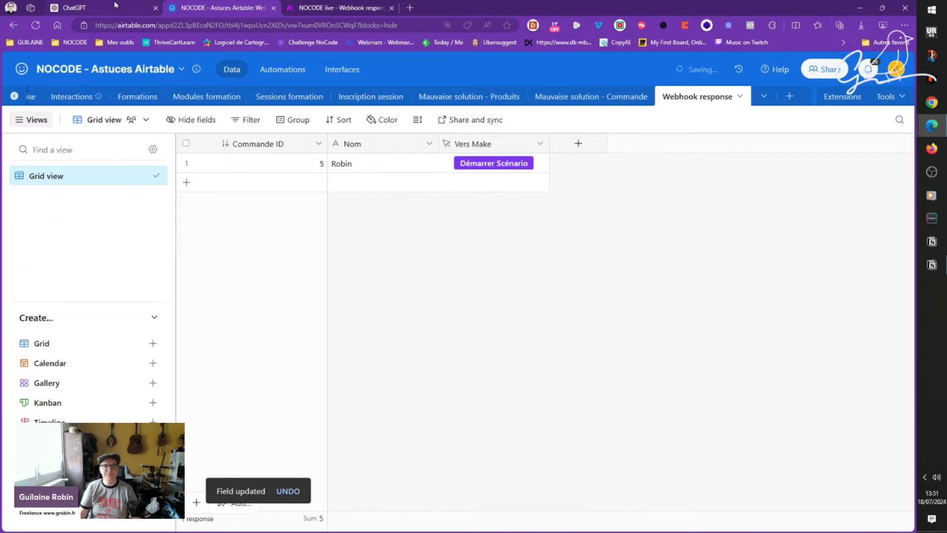
Step: Read ChatGPT's answer down to Étape 2, Configurer le Webhook dans Make, then return to Airtable
key("ctrl+shift+Tab")
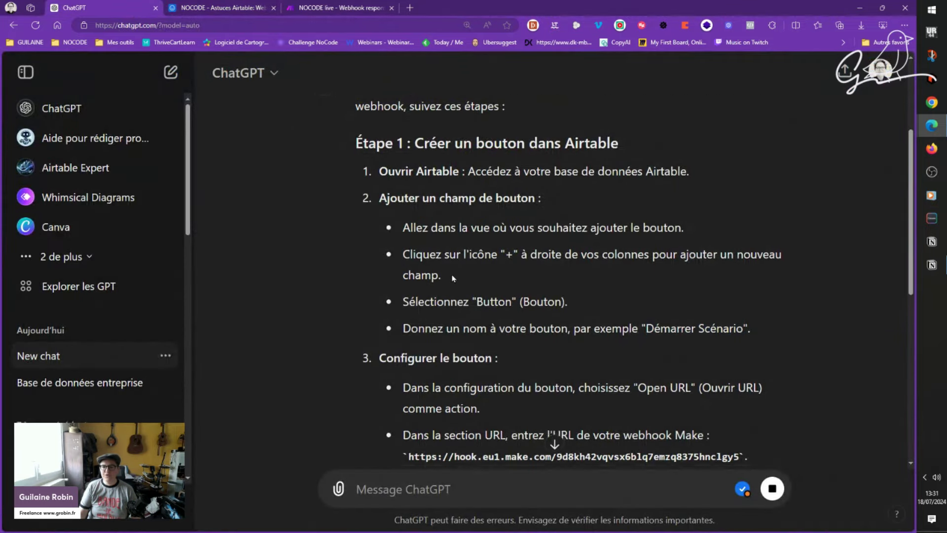
scroll(414, 255, "down", 3)
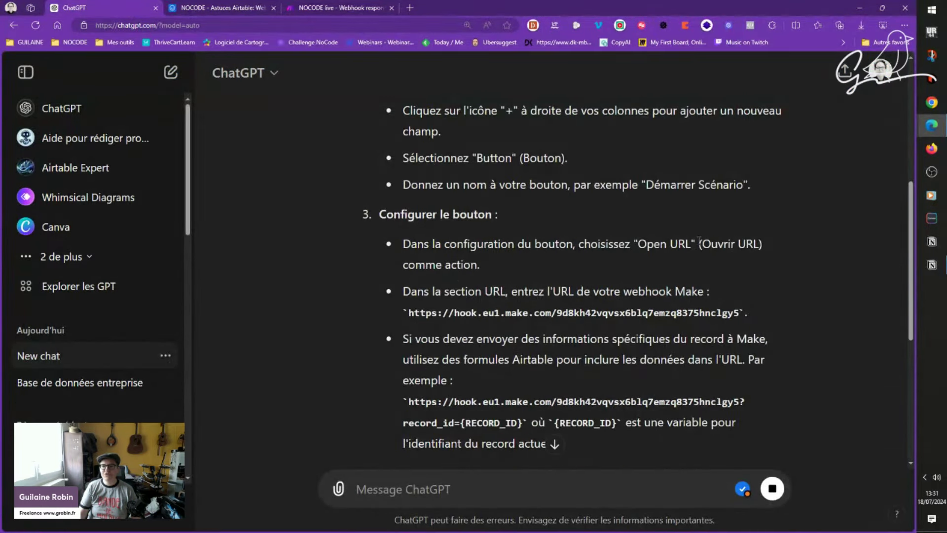
scroll(536, 275, "down", 1)
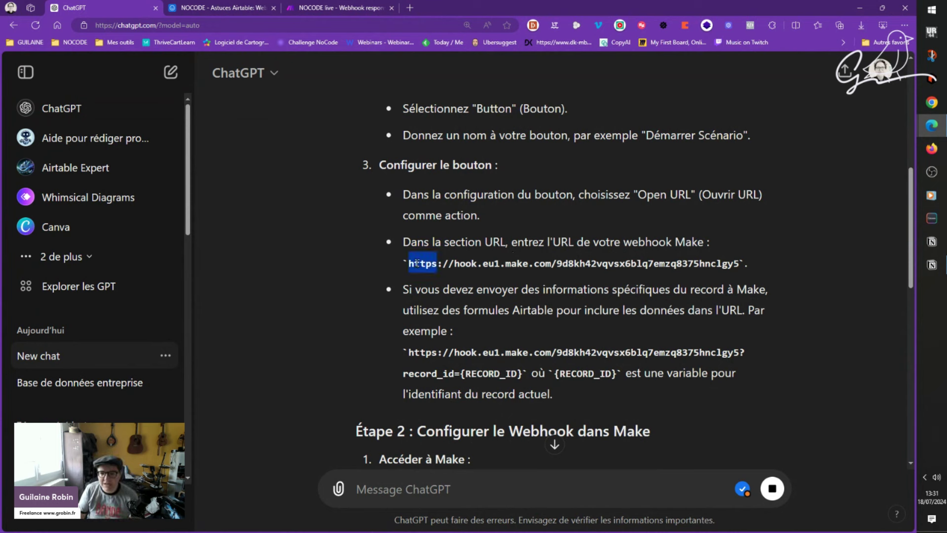
scroll(404, 265, "down", 1)
scroll(404, 265, "down", 2)
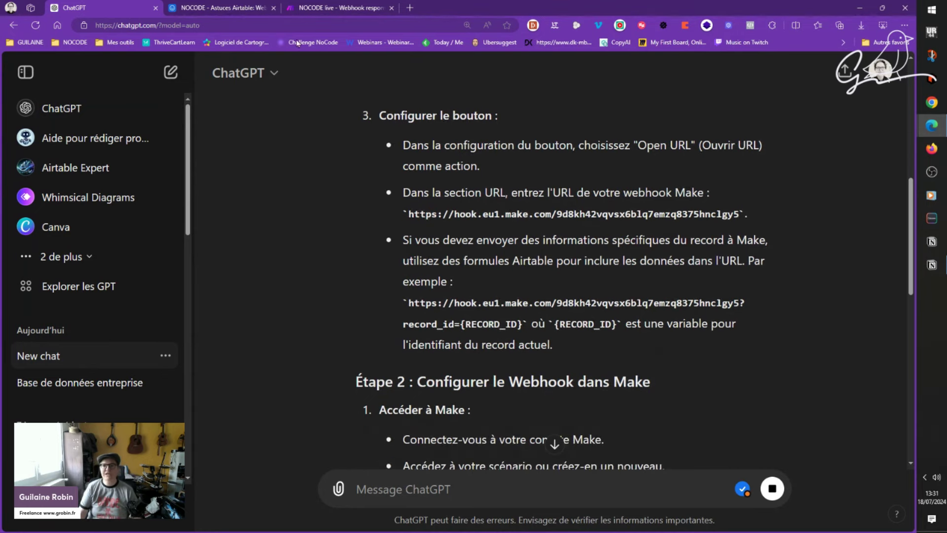
key("ctrl+Tab")
double_click(501, 143)
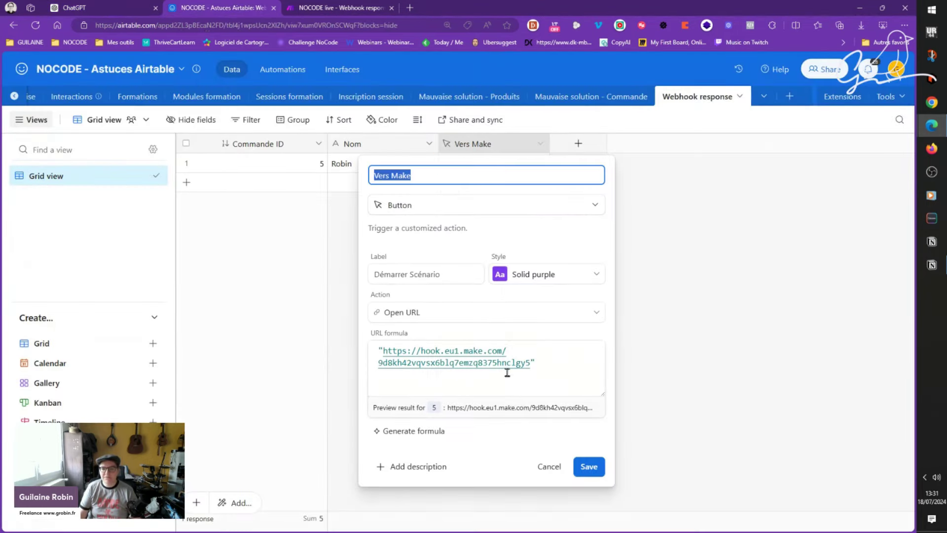
left_click(142, 5)
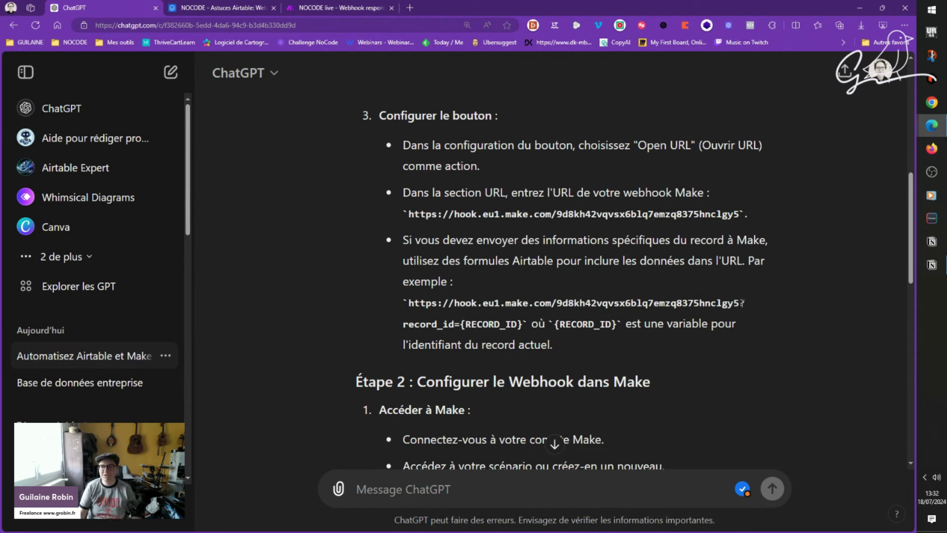
left_click_drag(742, 303, 745, 304)
left_click(446, 323)
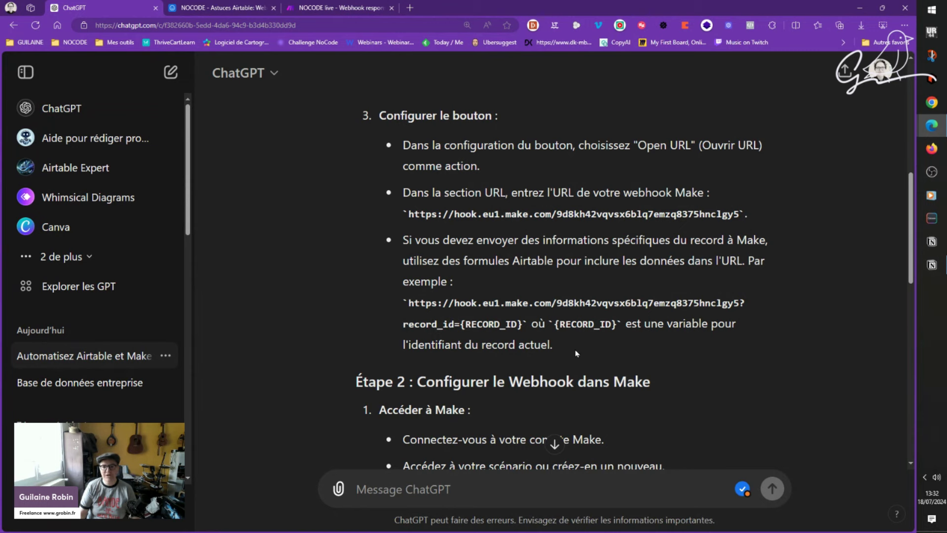
left_click(200, 7)
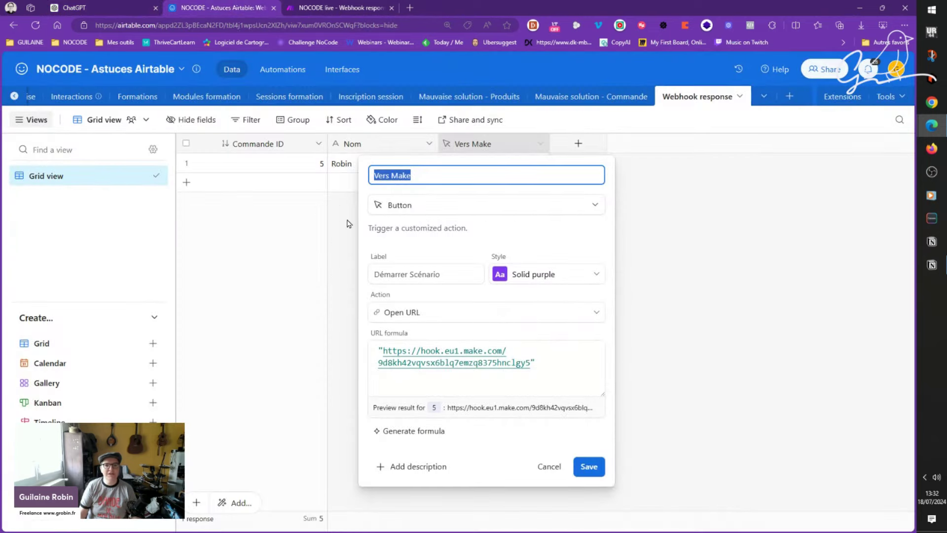
Step: Set up a new Formula field named RECORD ID with the formula RECORD_ID()
key("Return")
left_click(589, 151)
type("RECORD ID")
left_click(627, 205)
type("form")
left_click(626, 241)
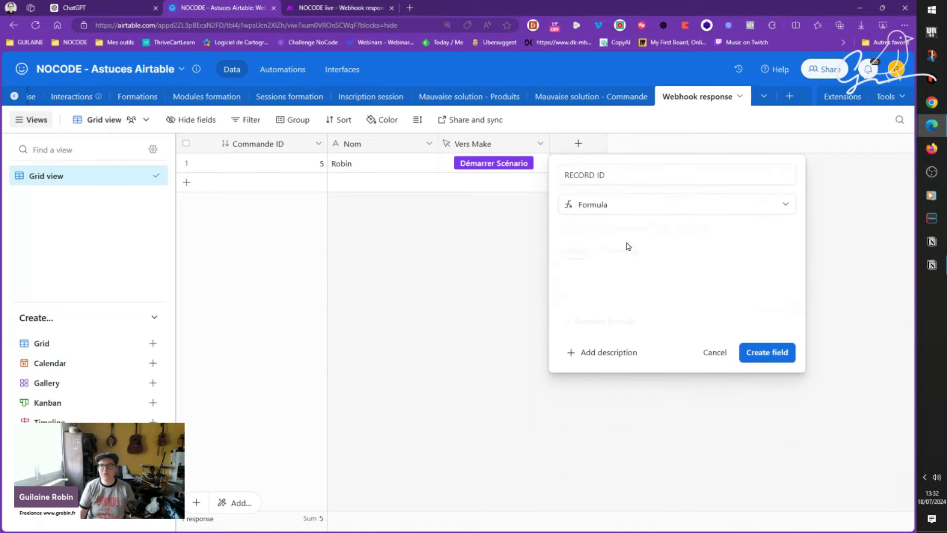
left_click(652, 285)
type("re")
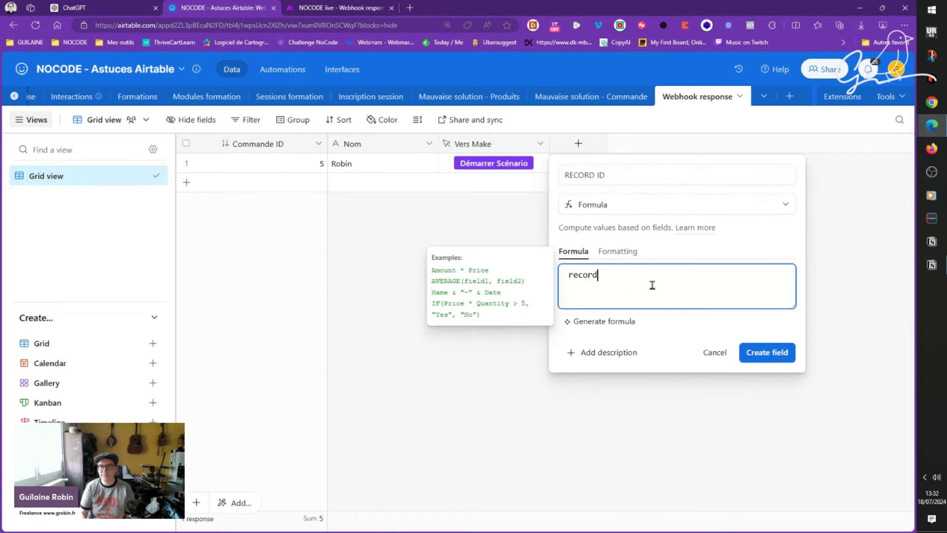
type("cord")
key("Return")
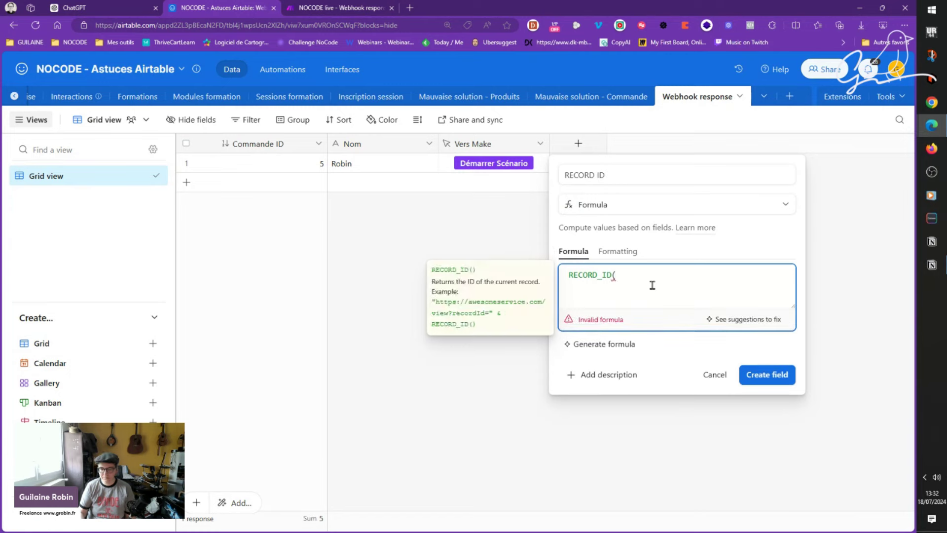
type(")")
Step: Create the RECORD ID field, check the first record's ID, and add a second record
left_click(767, 375)
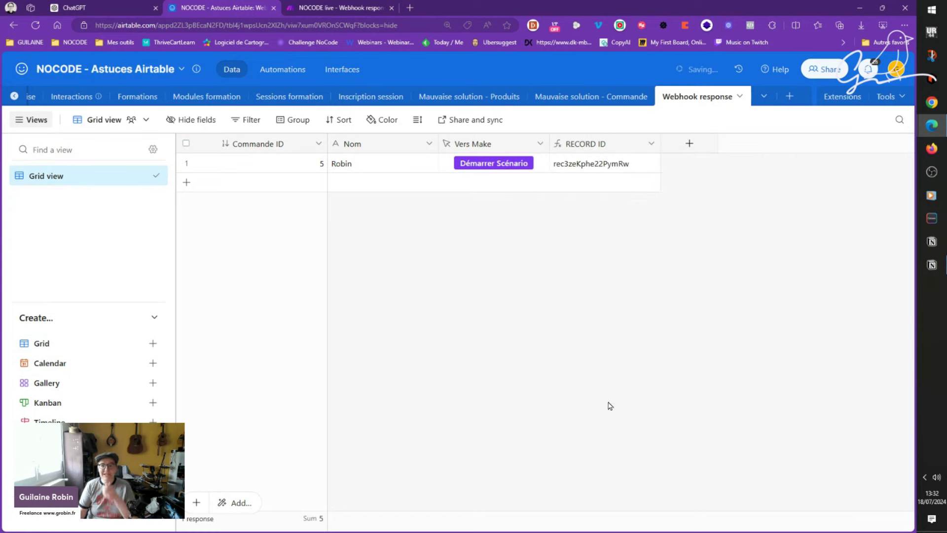
left_click(640, 169)
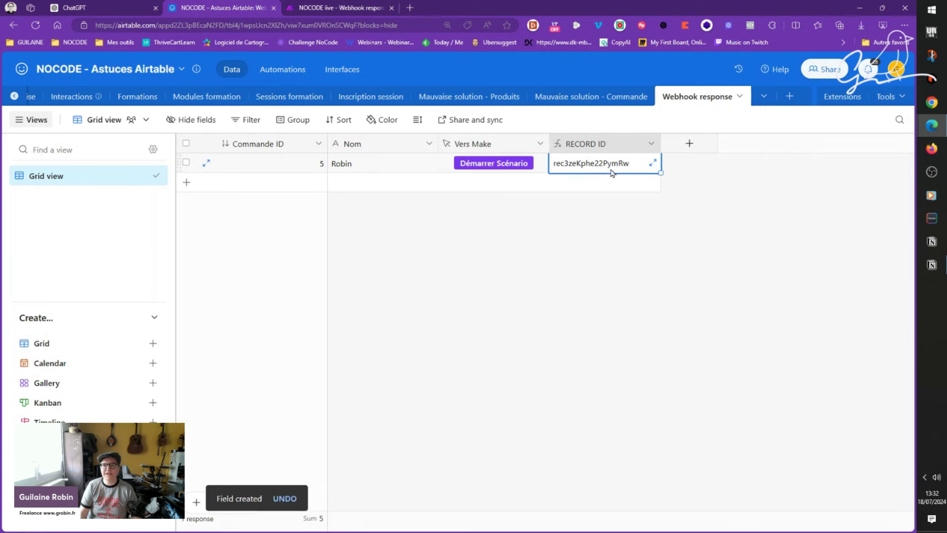
left_click(187, 184)
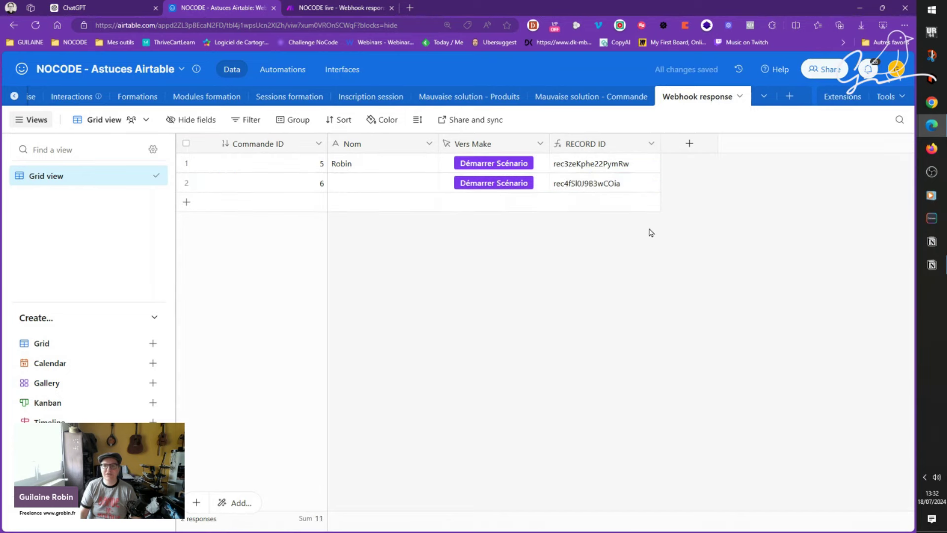
Step: Compare the two records' IDs and enter a name in the second record's Nom cell
left_click(641, 183)
left_click(639, 162)
left_click(625, 187)
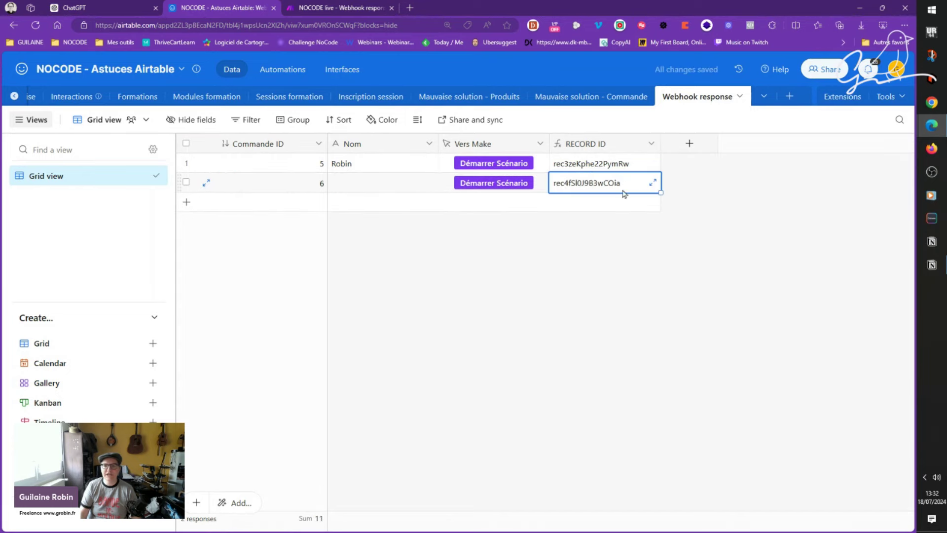
left_click(386, 193)
type("Balboa")
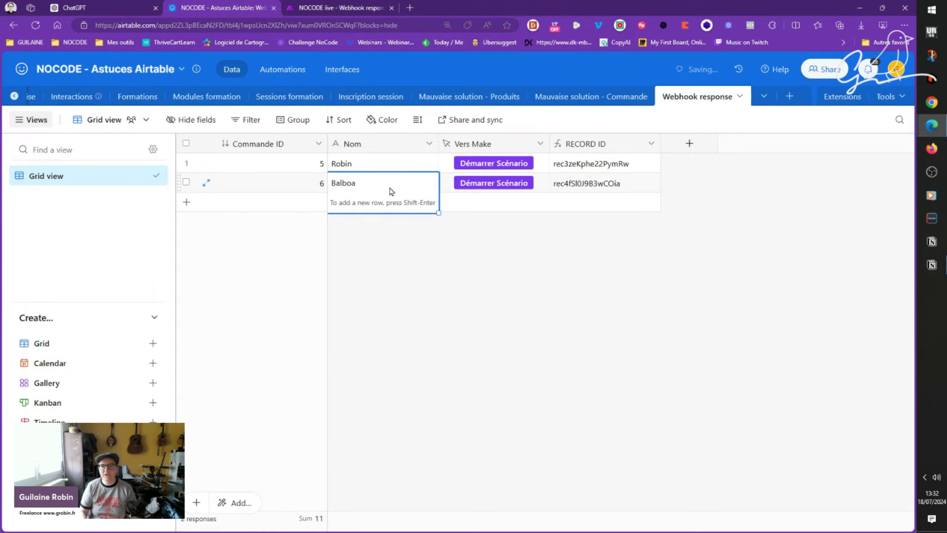
left_click(594, 188)
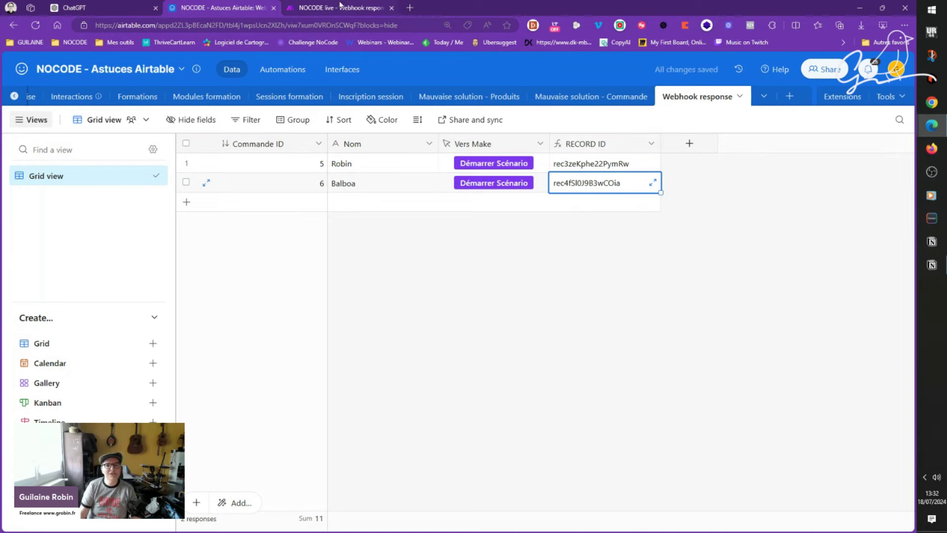
Step: Close the Make Webhooks settings, inspect the last received data, and return to ChatGPT
left_click(306, 6)
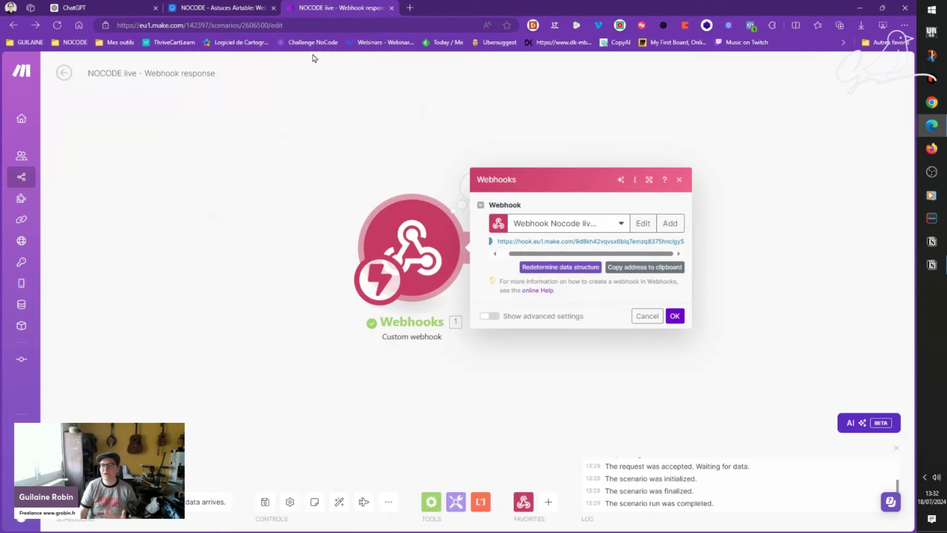
left_click(356, 145)
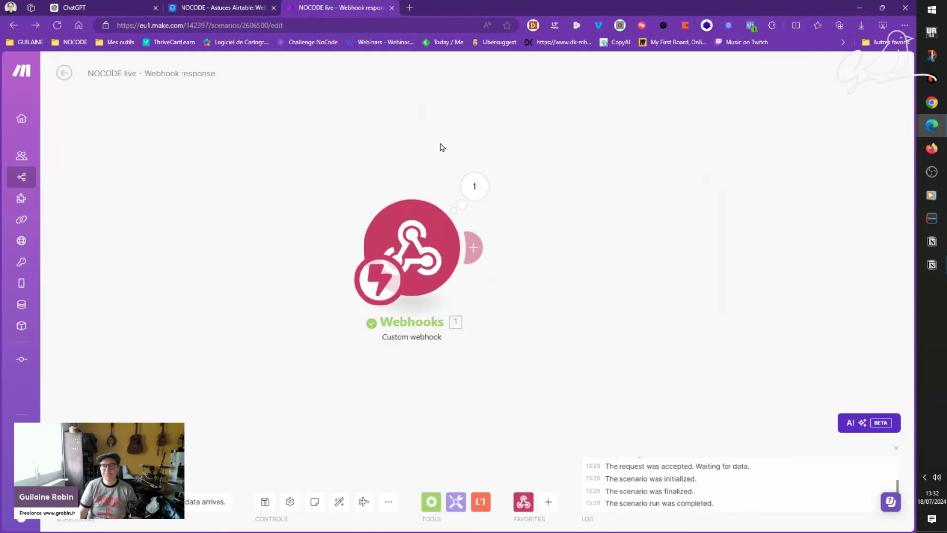
left_click(474, 186)
left_click(257, 7)
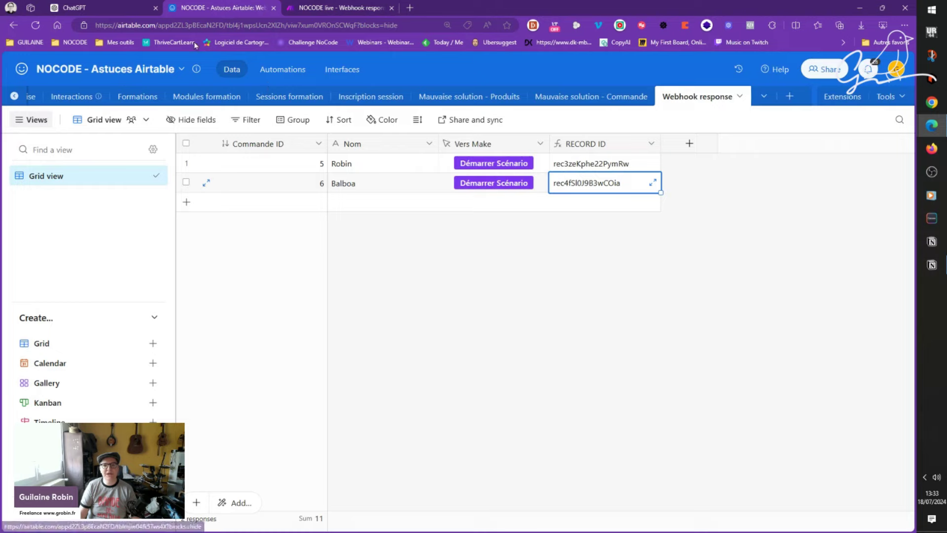
left_click(141, 8)
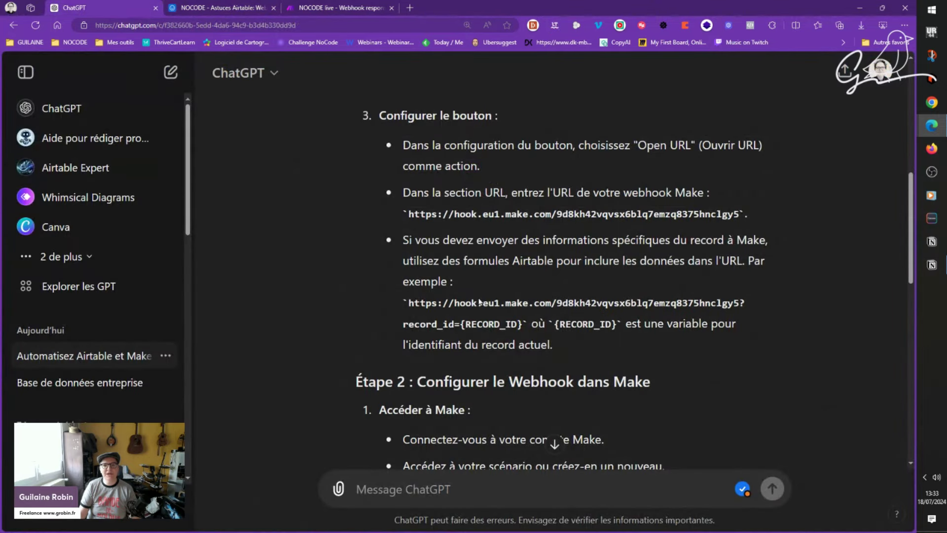
Step: Copy ChatGPT's example webhook URL ending ?record_id={RECORD_ID} and return to Airtable
scroll(382, 285, "down", 4)
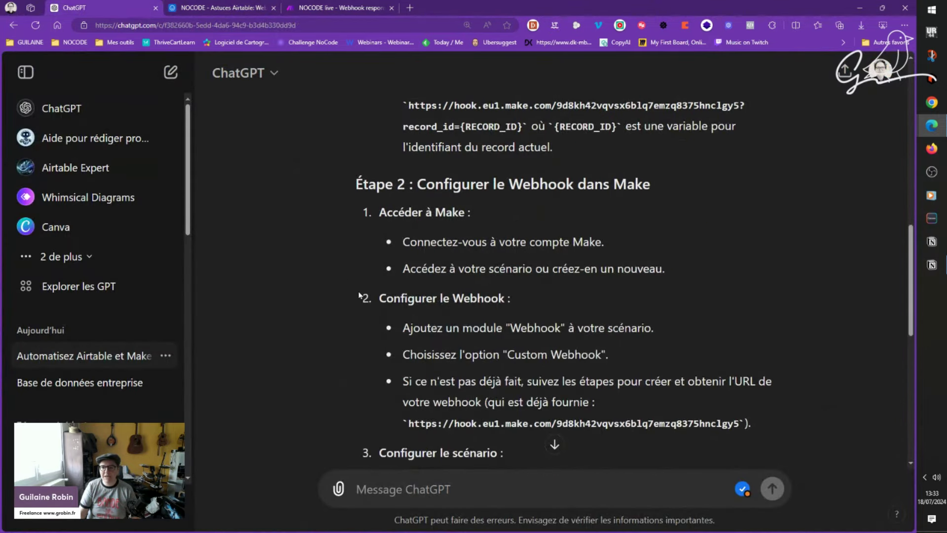
scroll(541, 282, "down", 3)
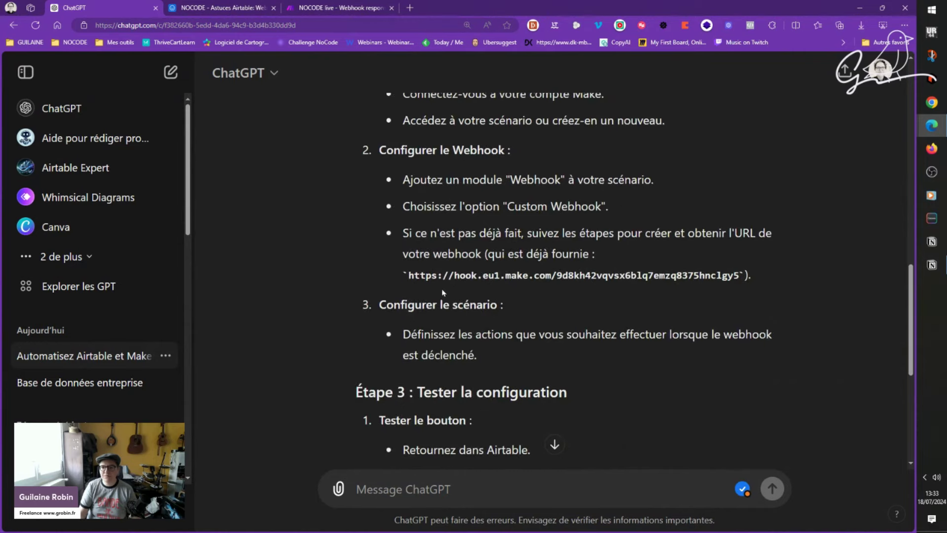
scroll(442, 293, "down", 6)
scroll(497, 342, "up", 8)
scroll(496, 342, "up", 3)
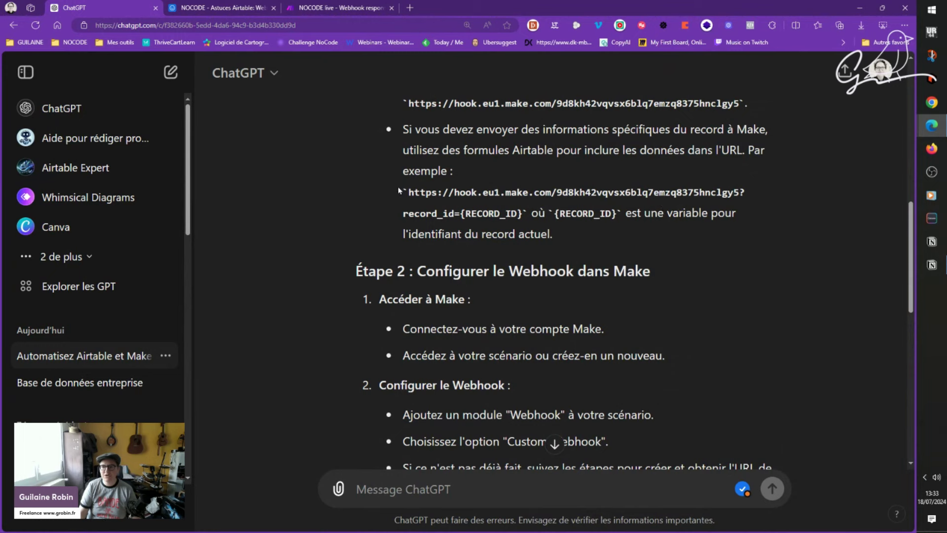
left_click_drag(402, 195, 518, 213)
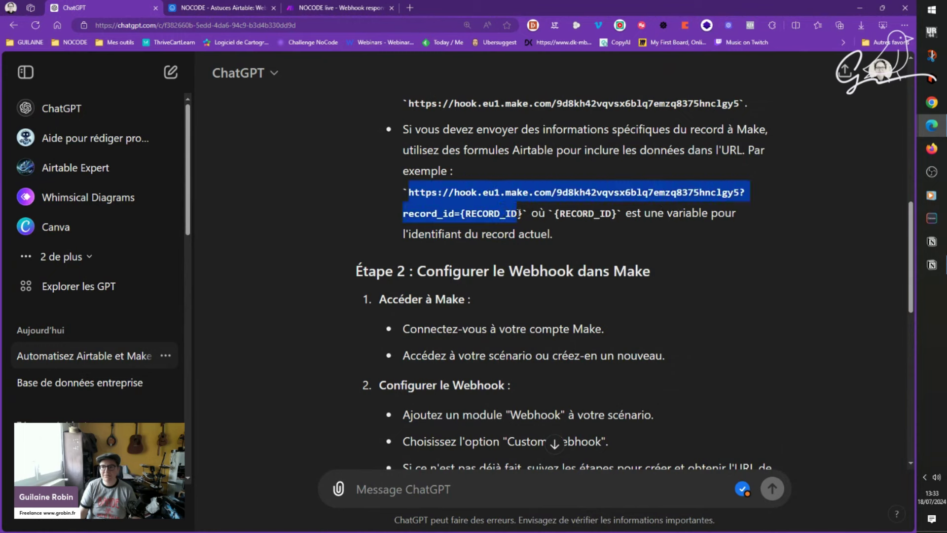
left_click(209, 7)
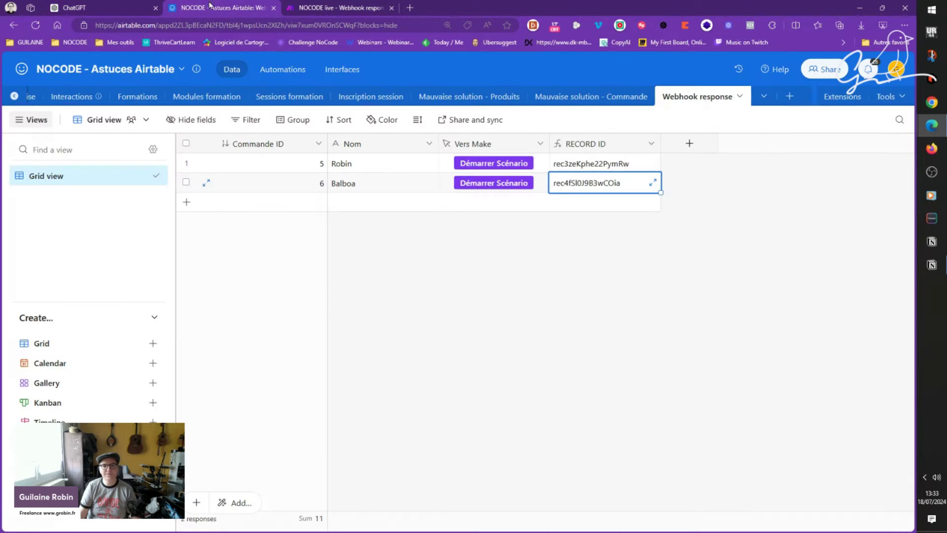
Step: Replace the Vers Make button's formula URL with the pasted record_id version
double_click(505, 140)
left_click_drag(384, 352, 532, 360)
left_click(507, 378)
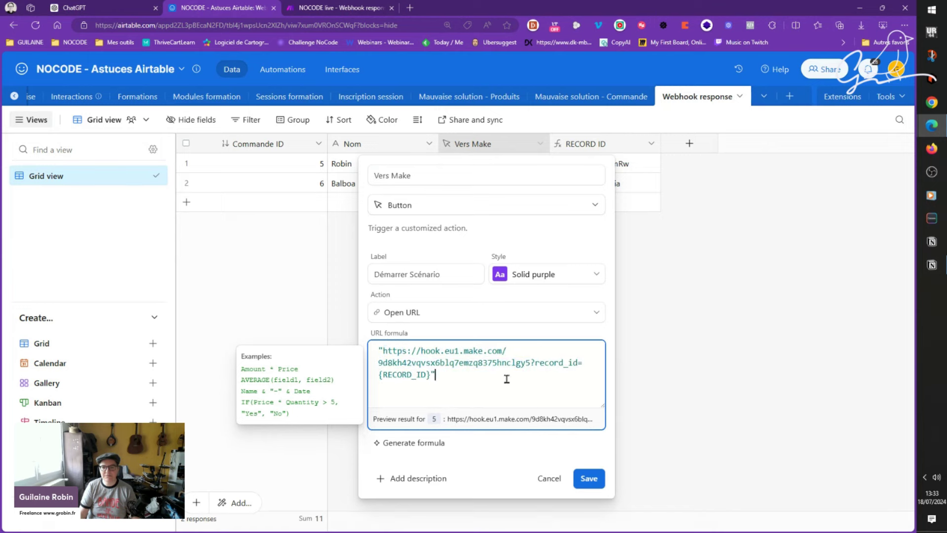
left_click_drag(534, 362, 578, 363)
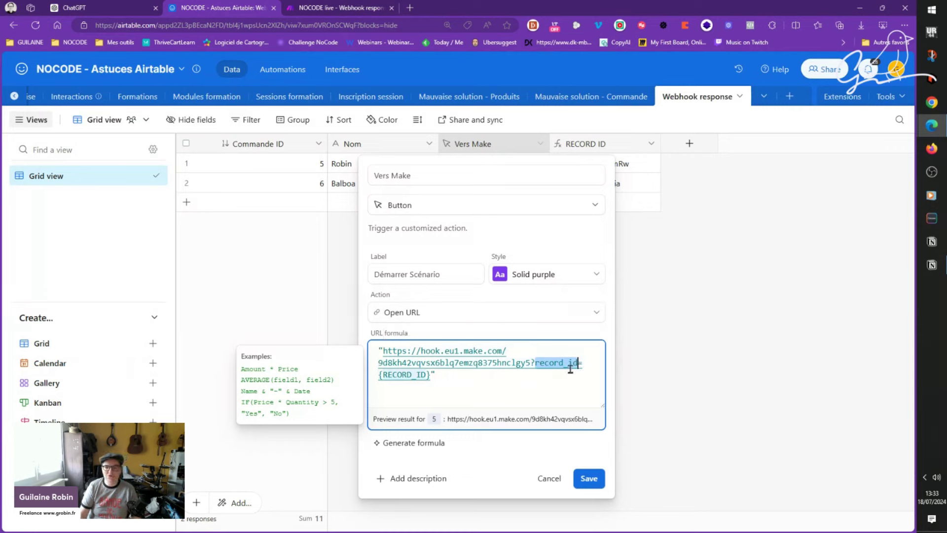
left_click(545, 363)
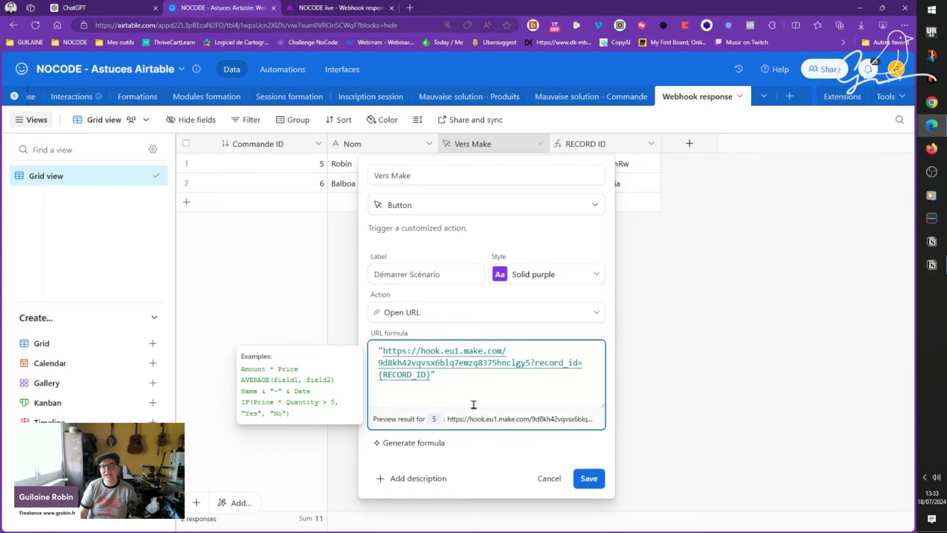
Step: Restore the {RECORD ID} placeholder at the URL's end and save the button field
left_click(415, 377)
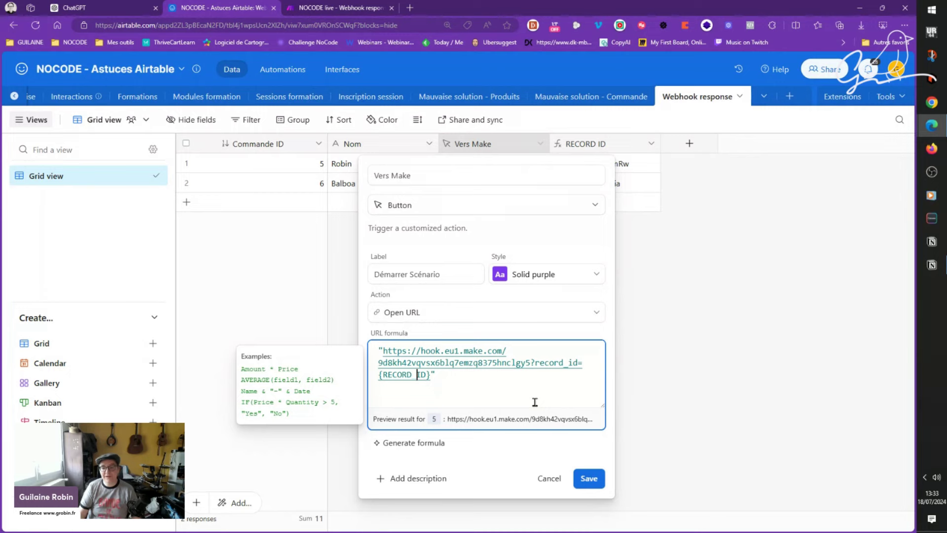
left_click(455, 376)
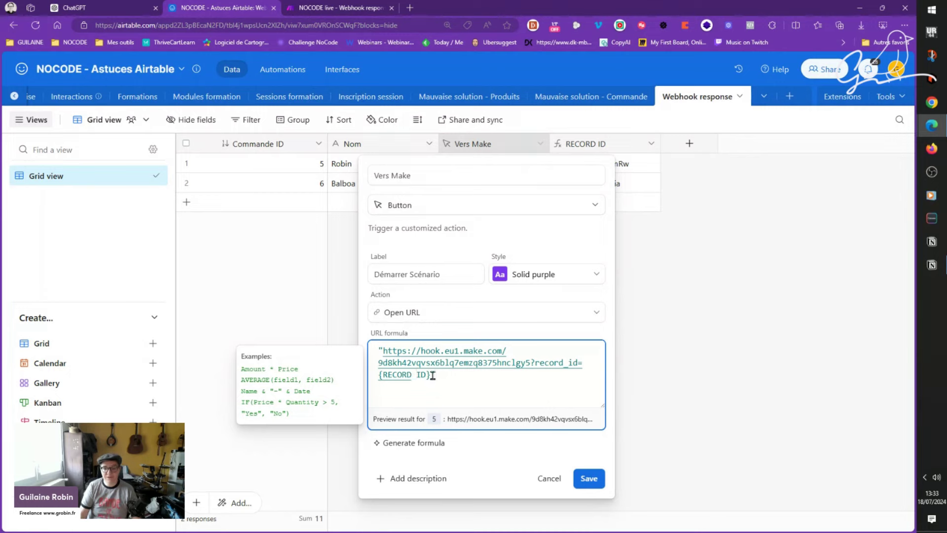
left_click_drag(433, 376, 374, 376)
type("recor")
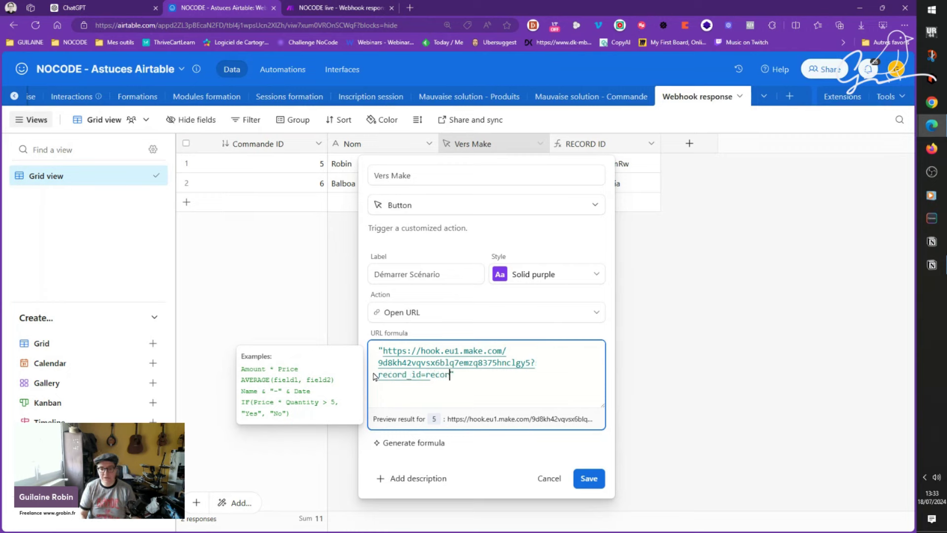
type("d")
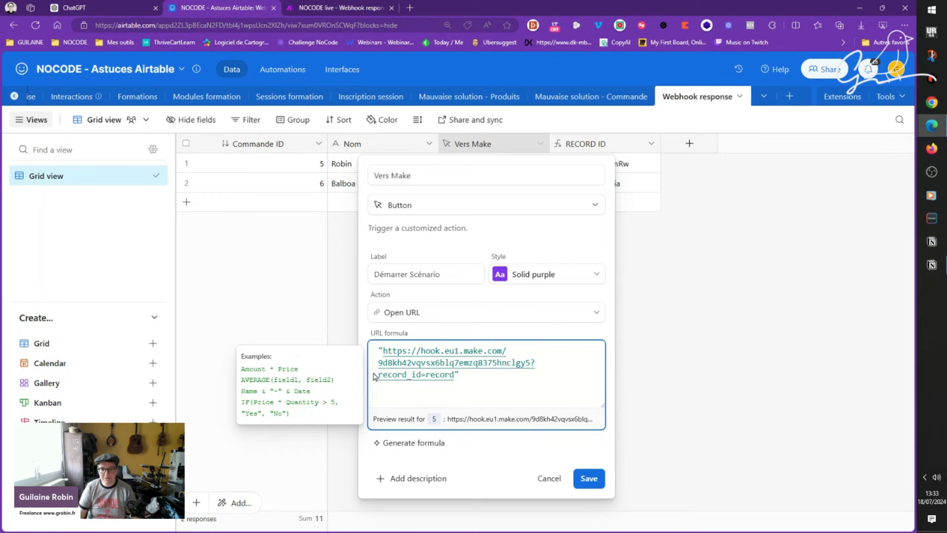
key("ctrl+z")
left_click(454, 377)
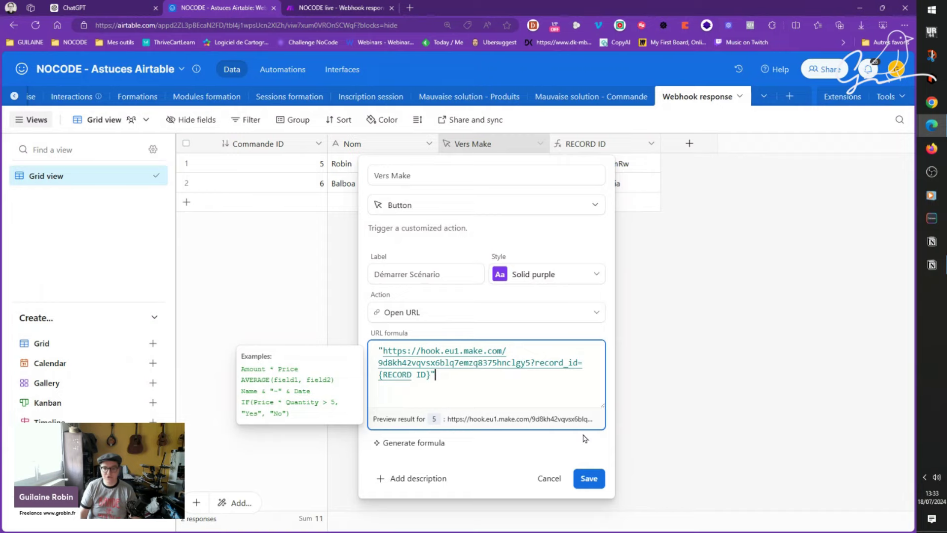
left_click(588, 478)
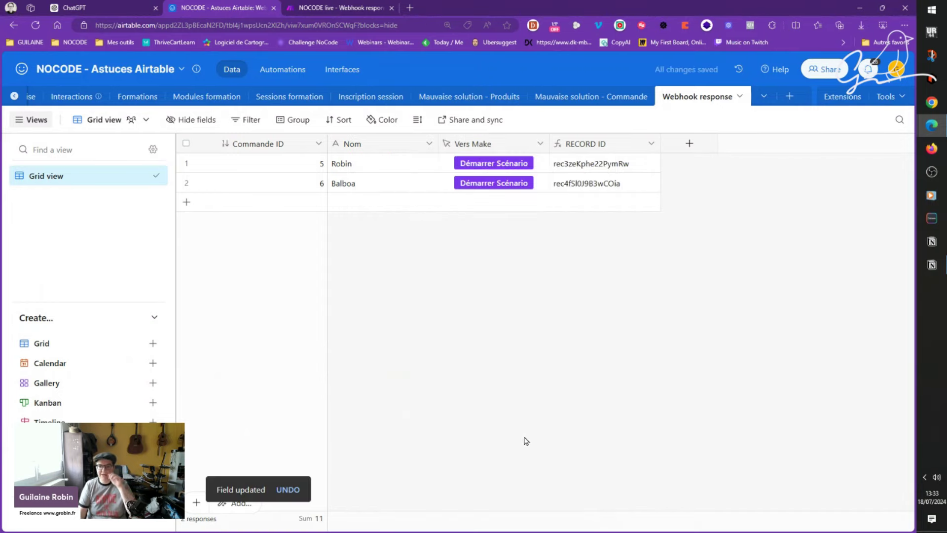
left_click(340, 7)
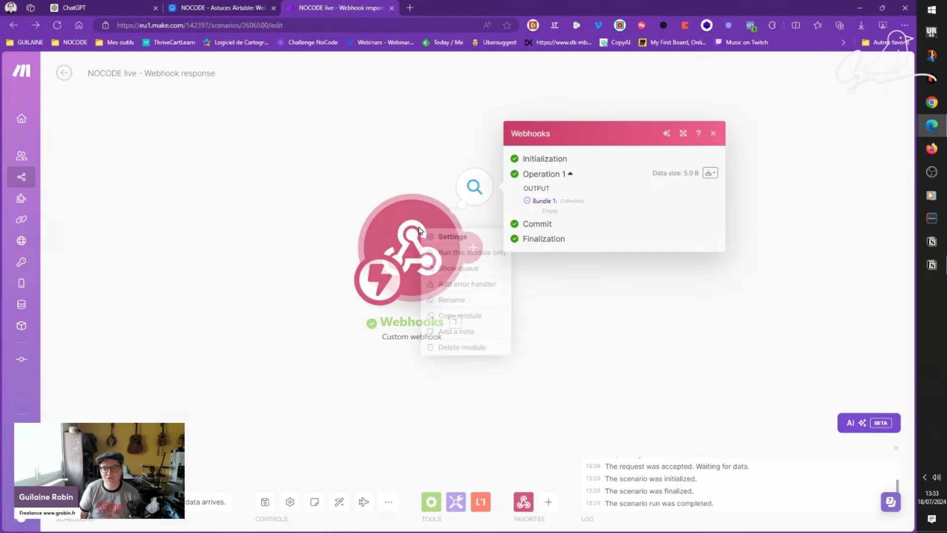
Step: Run only the Webhooks module, trigger it with the Airtable button, and open the run's output
left_click(450, 252)
key("ctrl+shift+Tab")
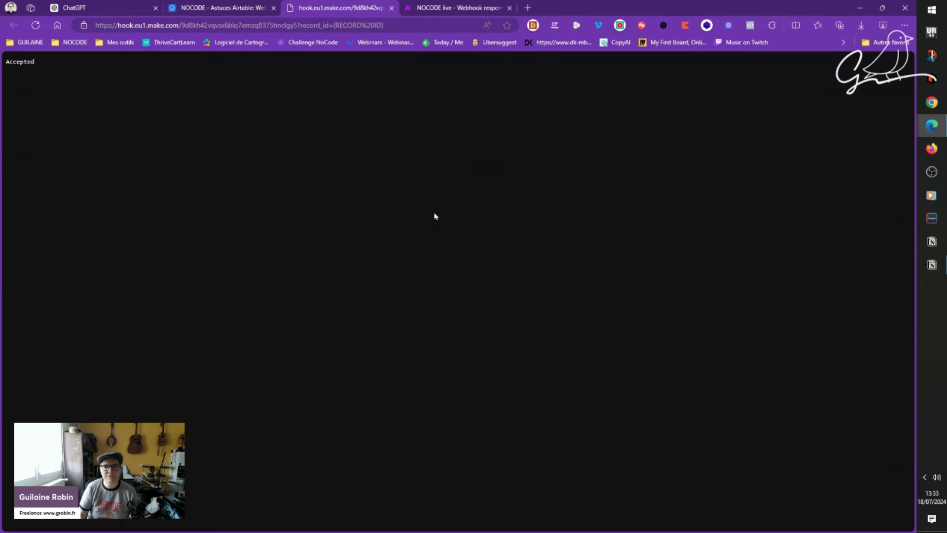
left_click(488, 8)
left_click(548, 212)
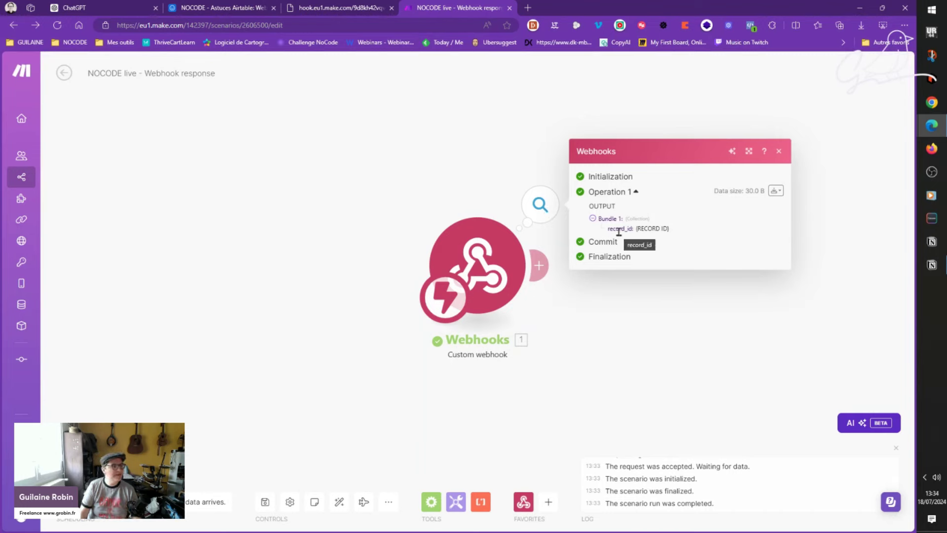
Step: Zoom the browser page in and read the received record_id value, literally {RECORD ID}
left_click(903, 25)
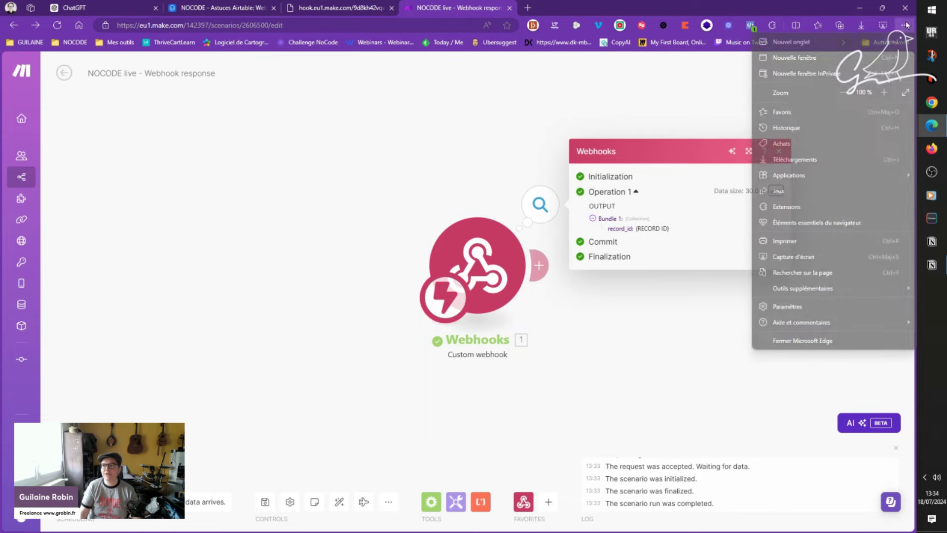
left_click(883, 92)
left_click(883, 92)
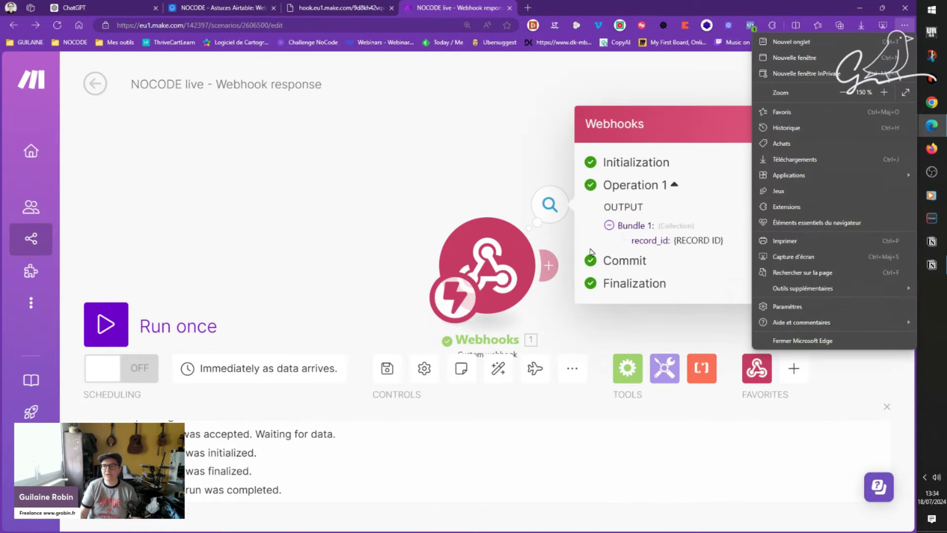
left_click(475, 170)
left_click(549, 204)
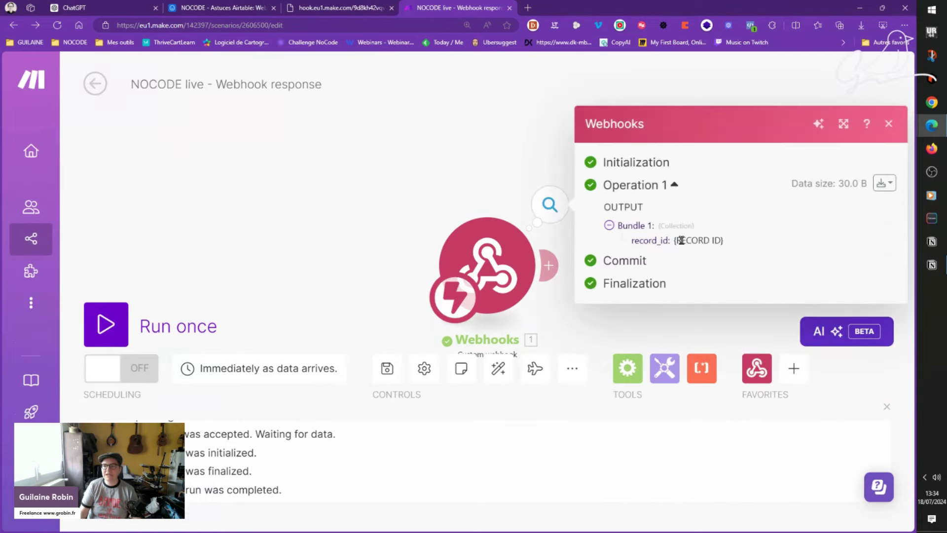
left_click_drag(720, 241, 674, 246)
Step: Close the Accepted webhook response page and check row 1's actual record ID in Airtable
left_click(341, 5)
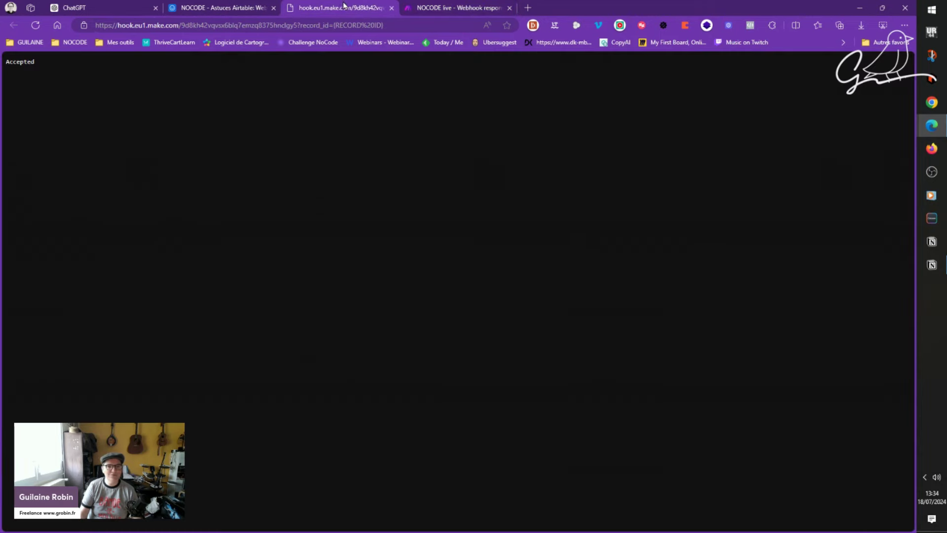
left_click(392, 8)
left_click(222, 8)
left_click(365, 166)
left_click(598, 169)
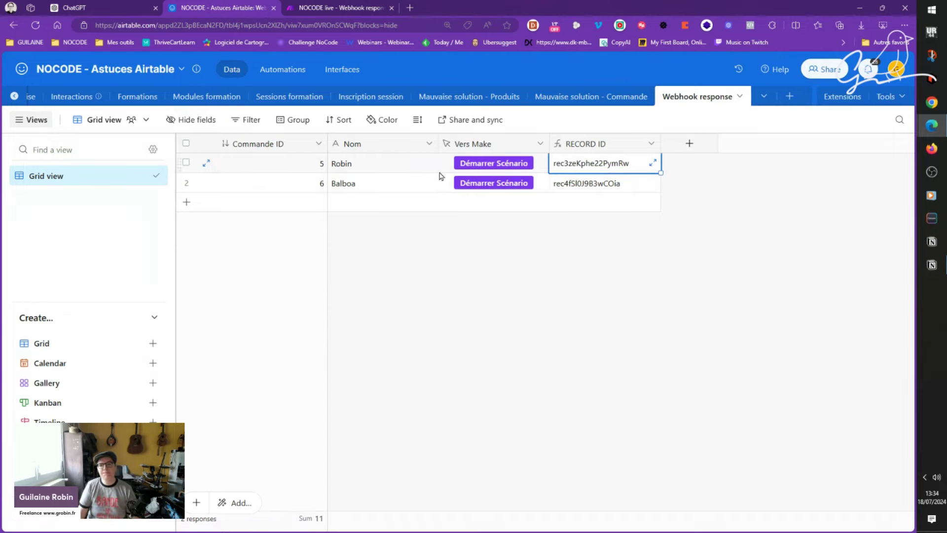
Step: Select the record_id line in the Make output, then return to ChatGPT's answer
left_click(94, 7)
left_click(358, 7)
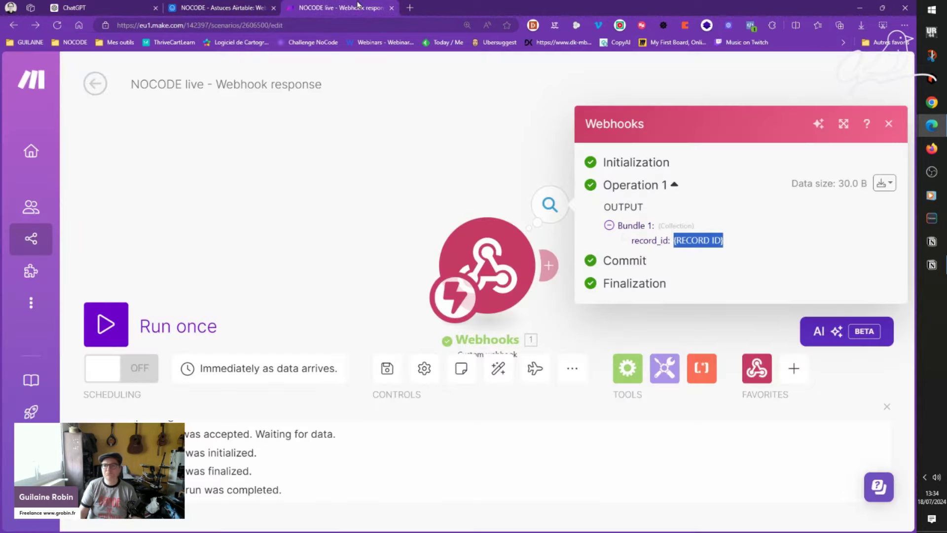
double_click(663, 241)
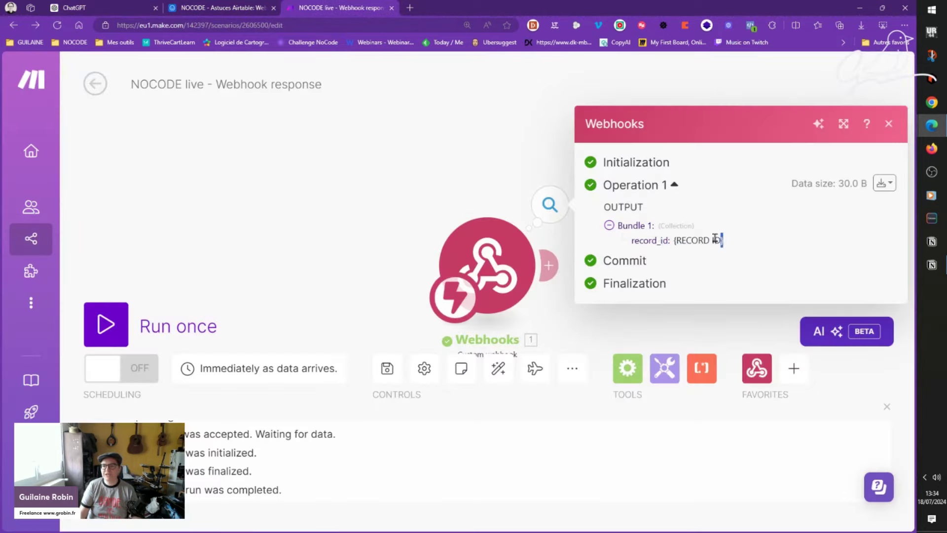
left_click_drag(720, 240, 628, 241)
left_click(98, 8)
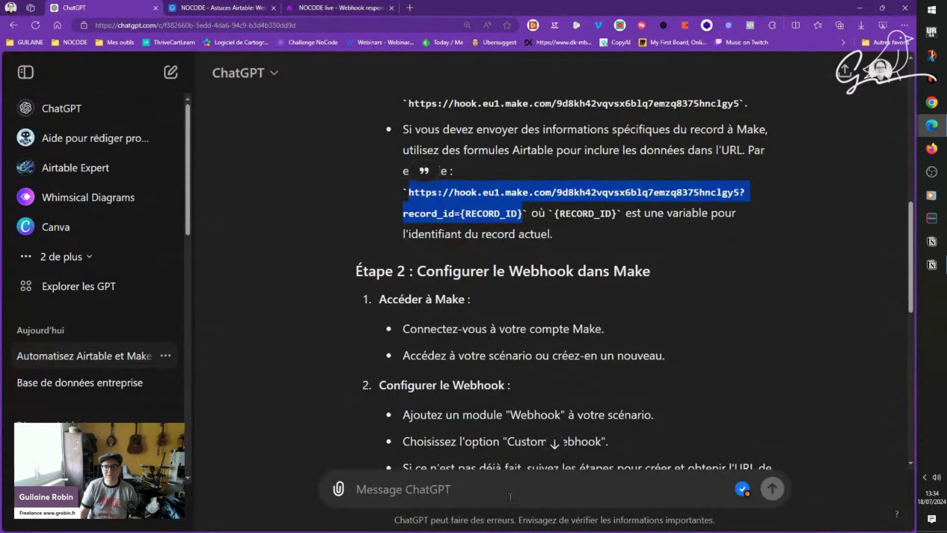
Step: Tell ChatGPT that Make only receives {RECORD ID} and ask how to get the record's actual value
left_click(330, 322)
scroll(306, 306, "down", 5)
type("voilà ce que j'ai dans Make en output :")
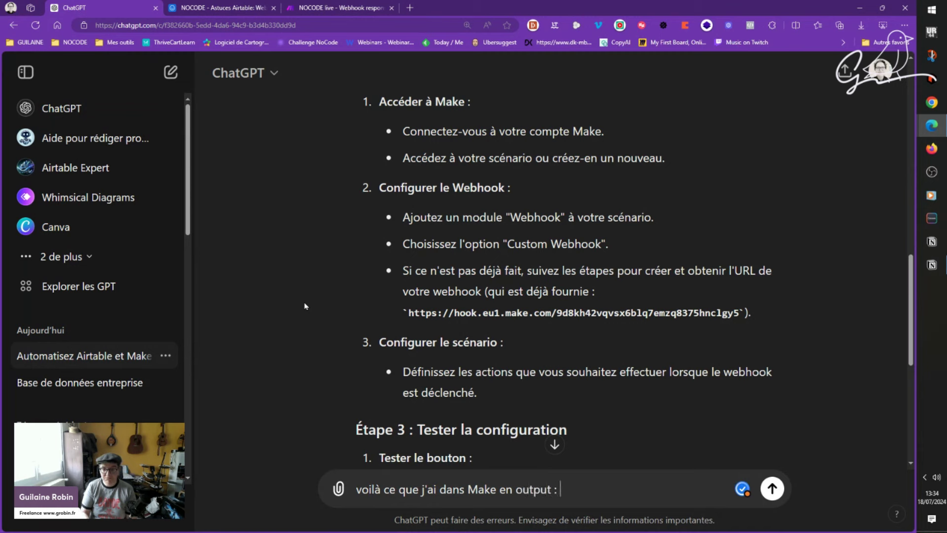
type("record_id  {RECORD ID}")
key("shift+Return")
type("Mo")
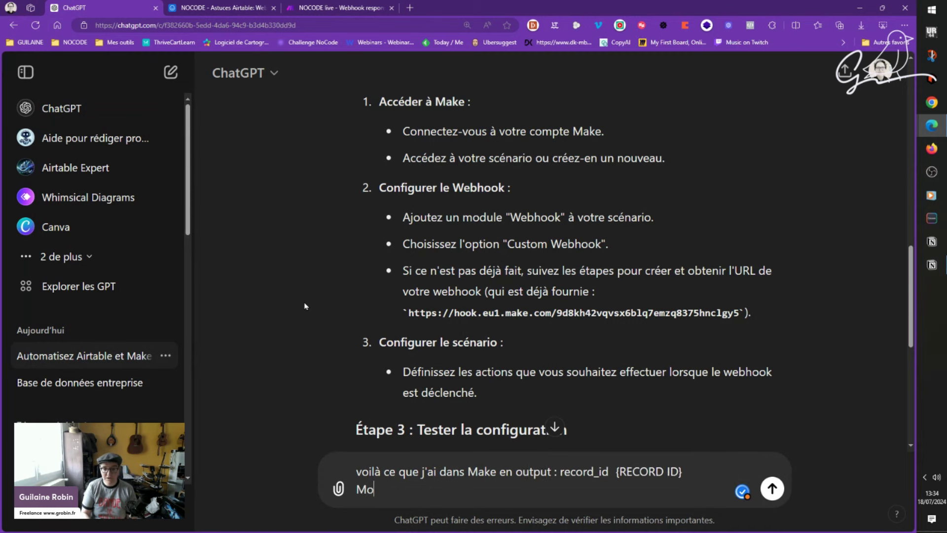
type("i je veux récupére")
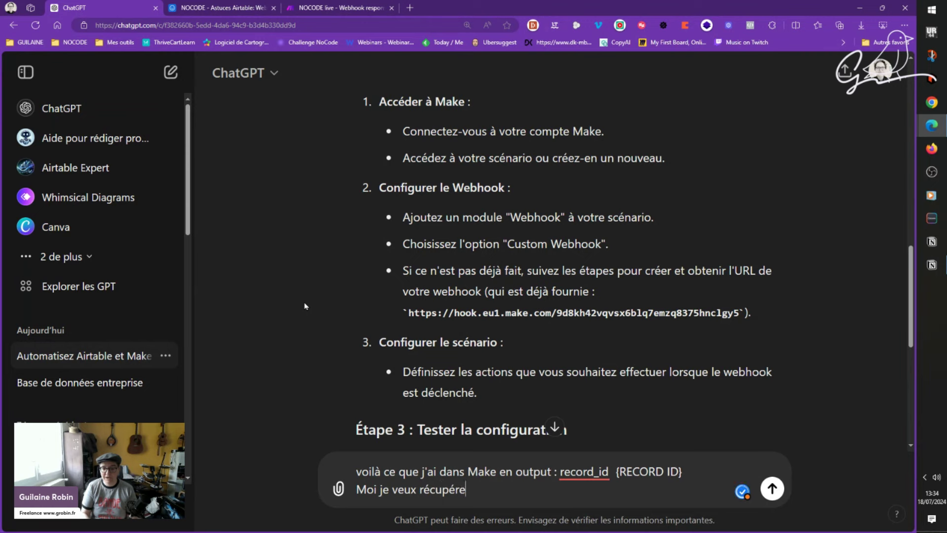
type("r la valeur du record ID")
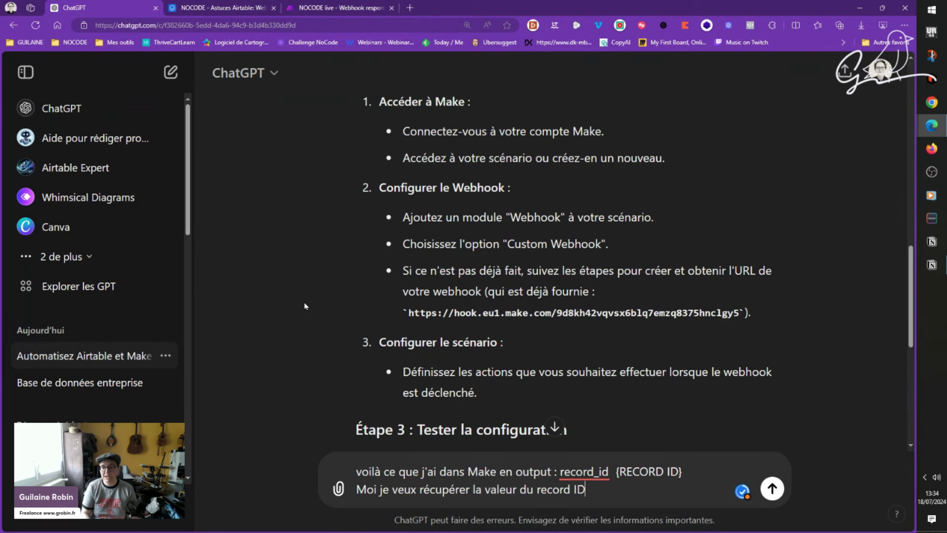
key("Return")
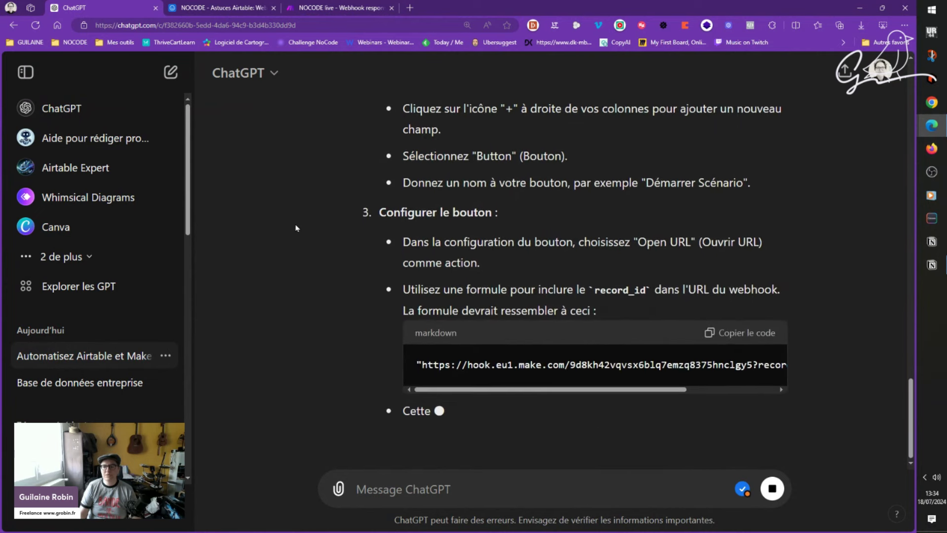
Step: Copy ChatGPT's formula ending ?record_id=" & RECORD_ID() and reopen the Vers Make field settings
left_click_drag(558, 389, 656, 400)
scroll(657, 335, "up", 2)
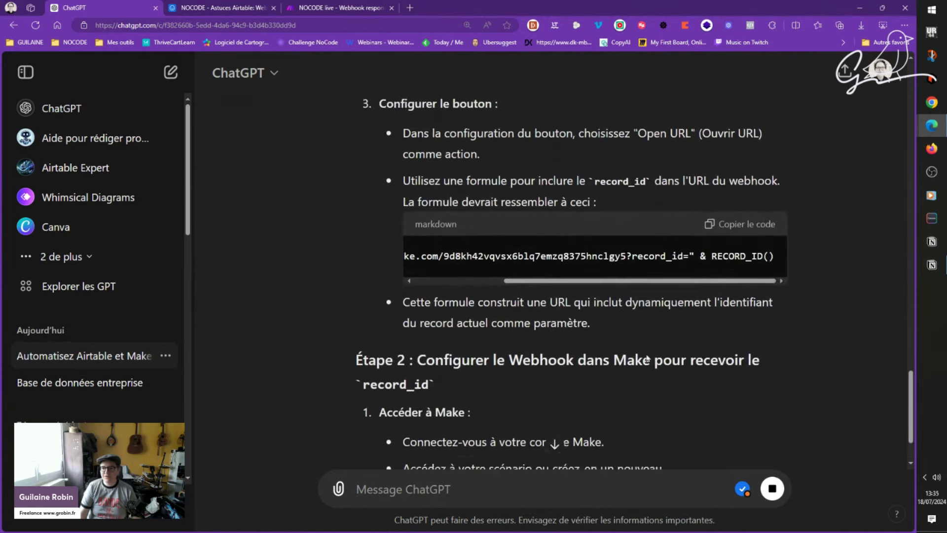
left_click(711, 239)
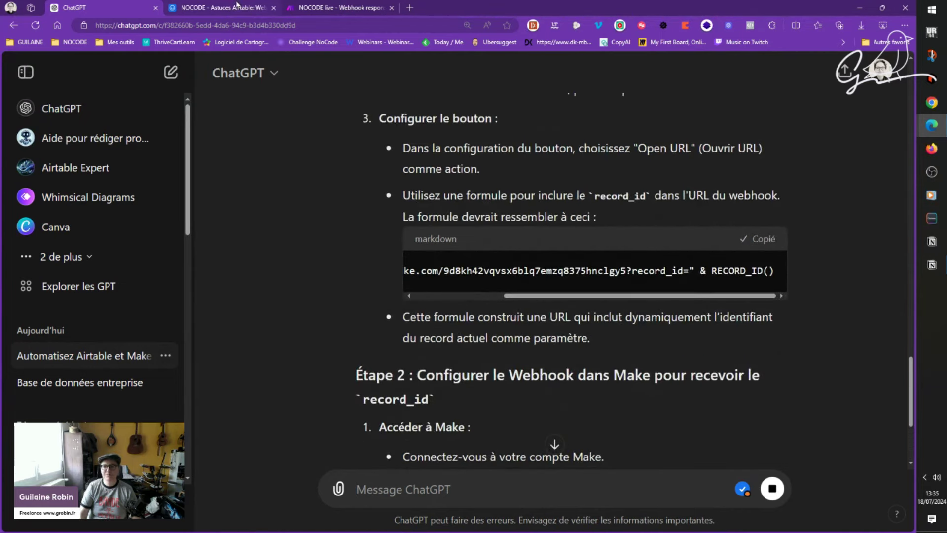
left_click(236, 6)
double_click(492, 144)
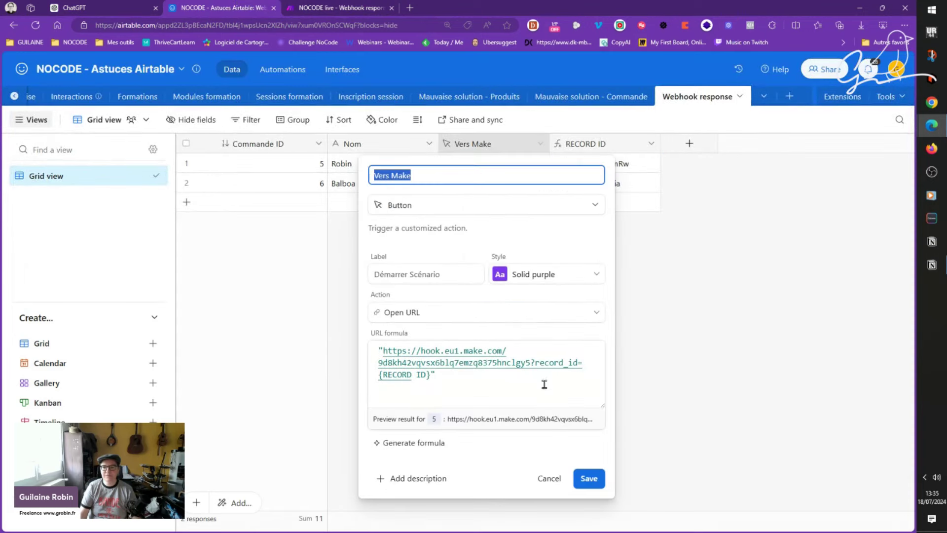
Step: Paste the suggested RECORD_ID() formula below the existing Vers Make URL formula
left_click(542, 381)
key("Return")
key("Return")
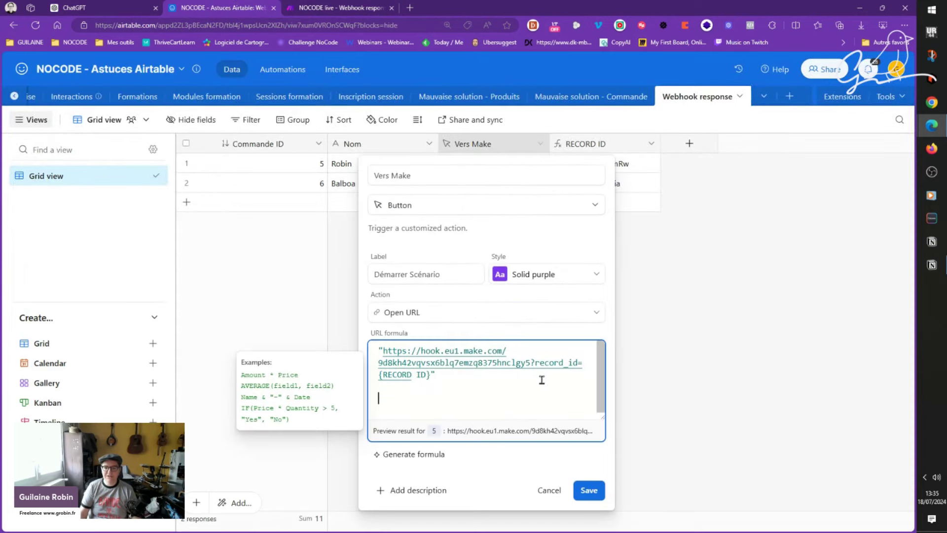
scroll(537, 392, "up", 1)
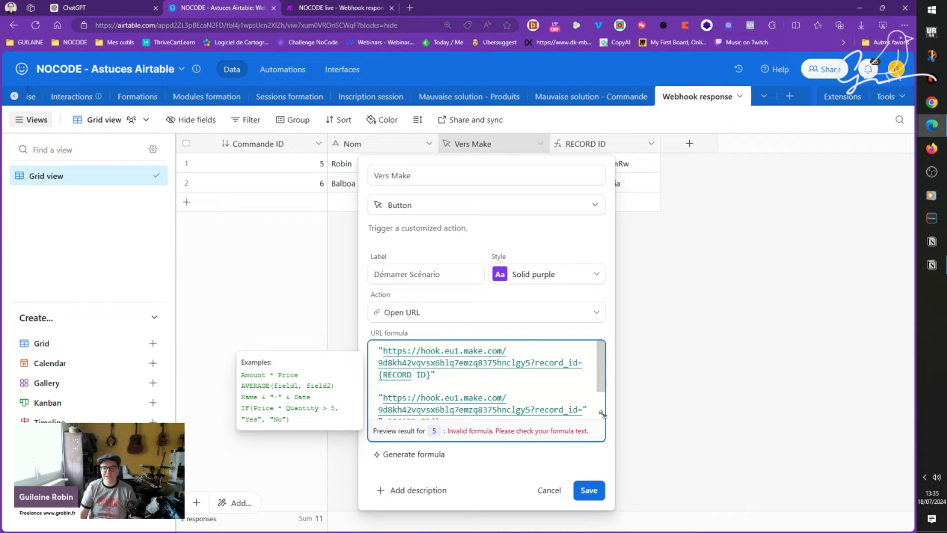
left_click_drag(602, 418, 845, 468)
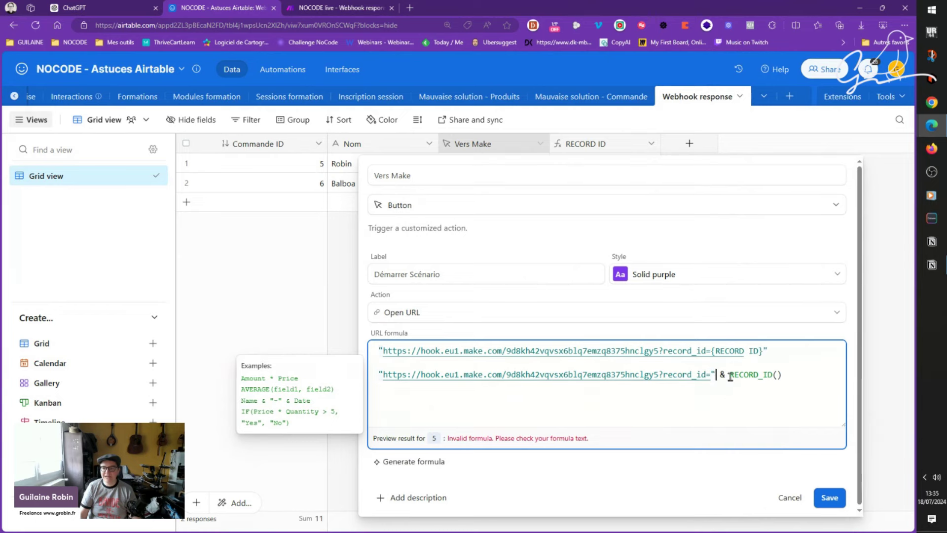
Step: Swap RECORD_ID() for the {RECORD ID} field, delete the old formula line, and save the button
left_click_drag(744, 376, 787, 377)
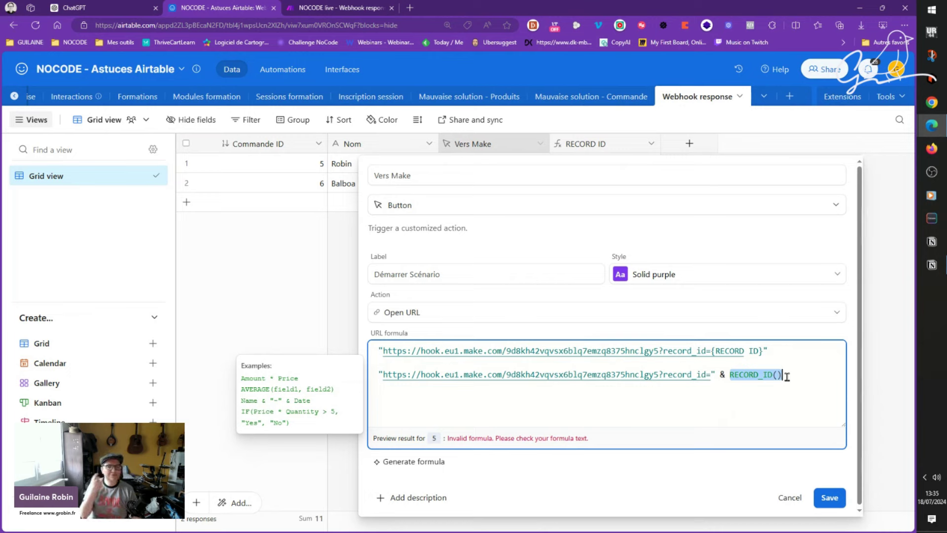
key("BackSpace")
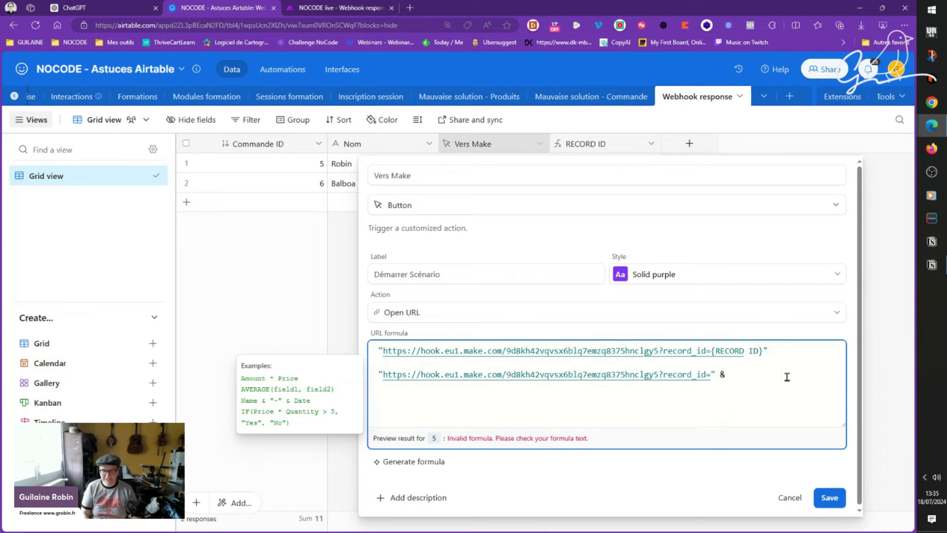
type("record")
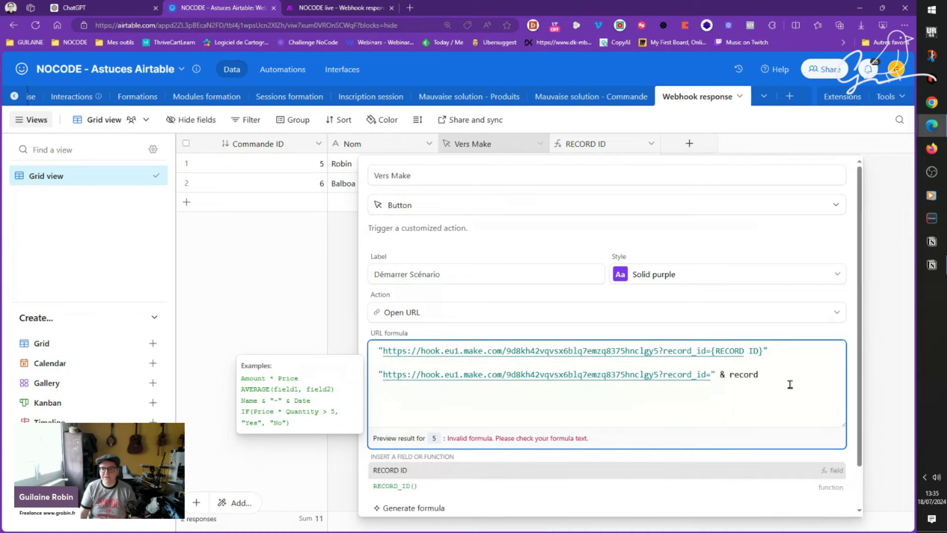
left_click(466, 475)
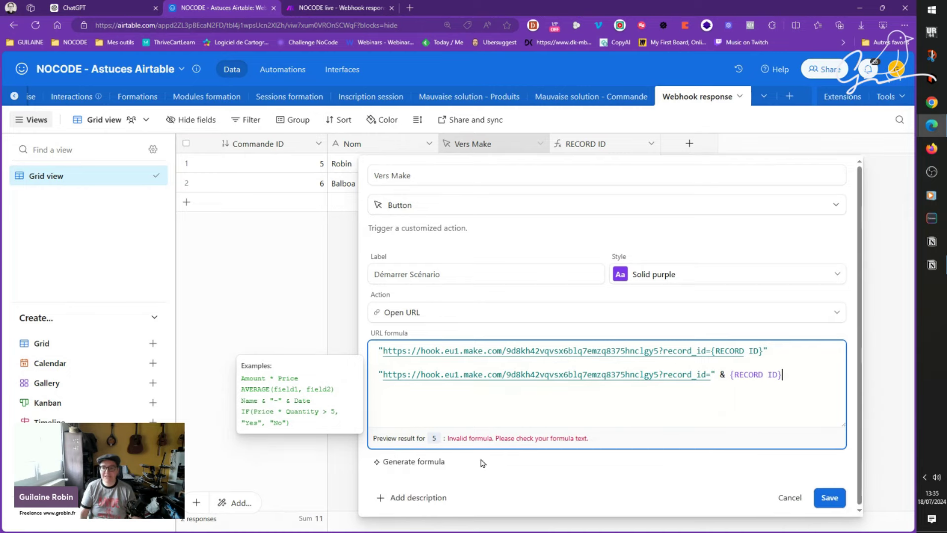
left_click_drag(780, 355, 380, 349)
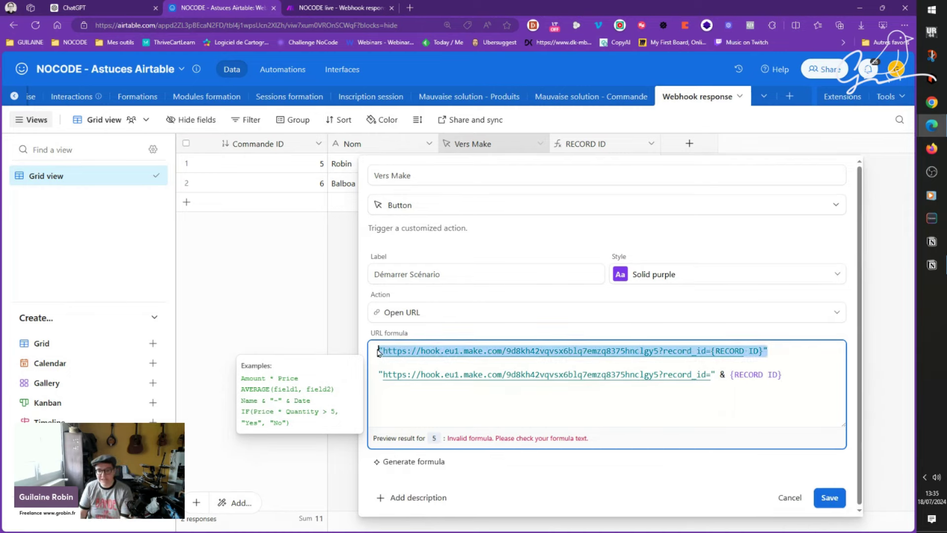
key("BackSpace")
key("Delete")
key("Delete")
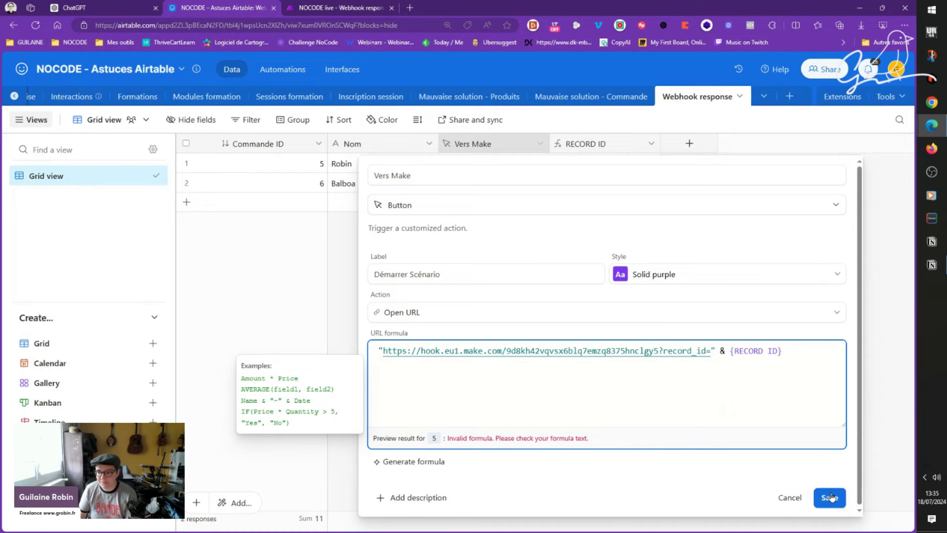
left_click(831, 496)
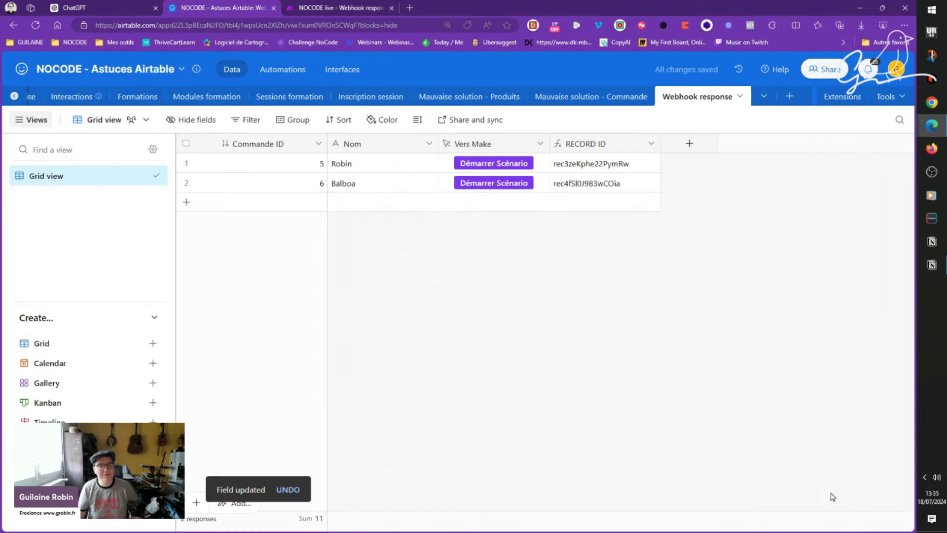
Step: Run only the Webhooks module and trigger the first record's Démarrer Scénario button
left_click(325, 6)
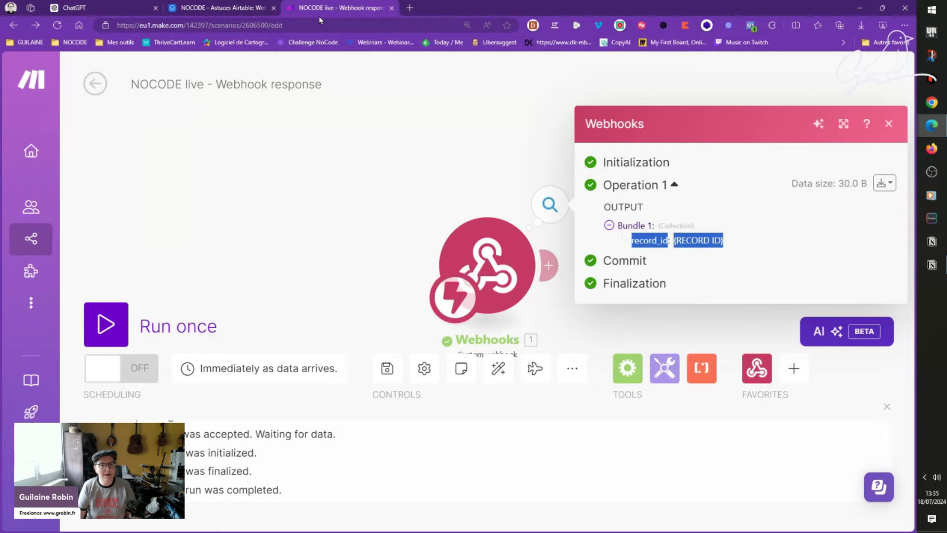
left_click(431, 185)
right_click(392, 226)
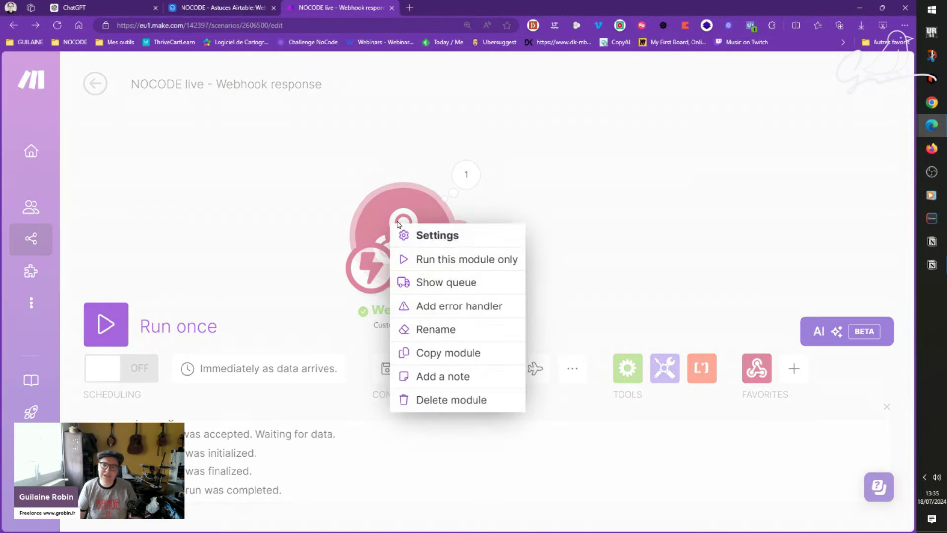
left_click(452, 265)
key("ctrl+shift+Tab")
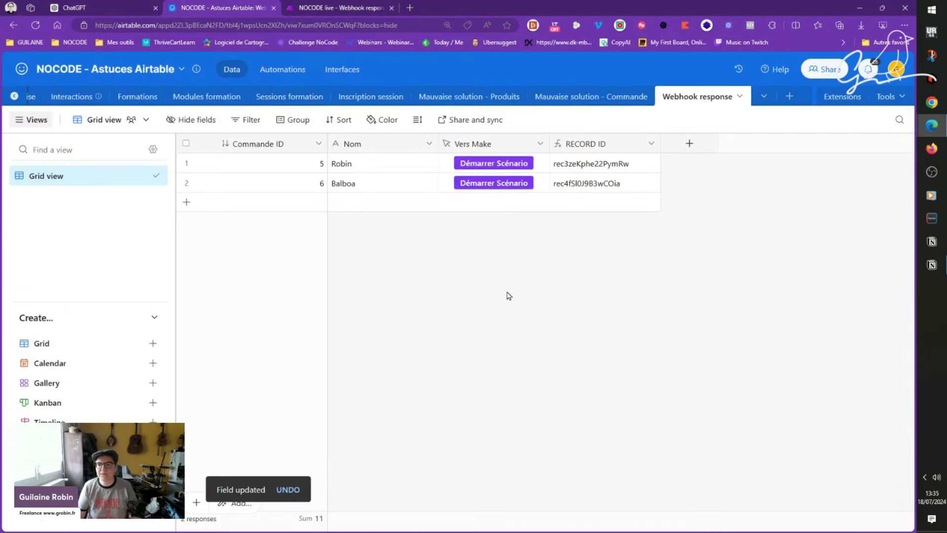
left_click(501, 164)
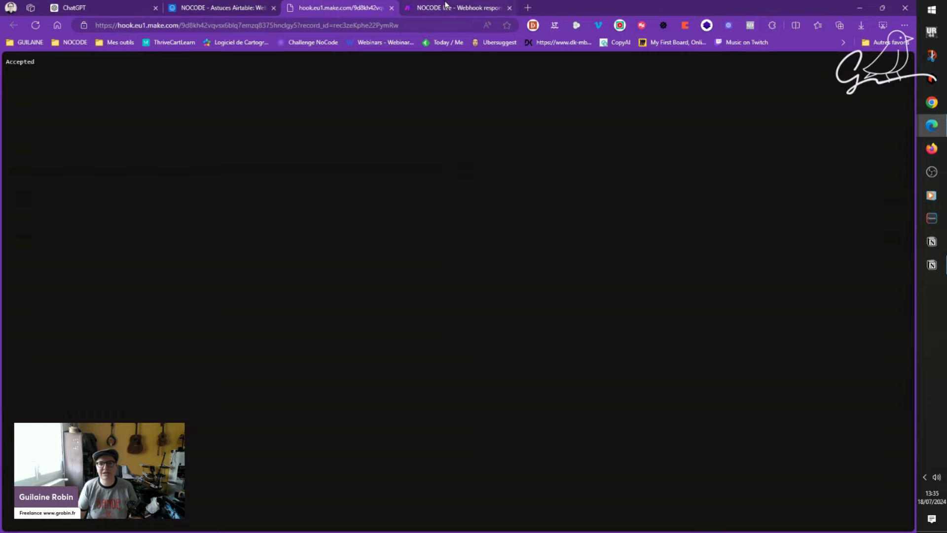
Step: Confirm the webhook output shows the record's real ID as record_id, then close the response page
left_click(446, 5)
left_click(548, 204)
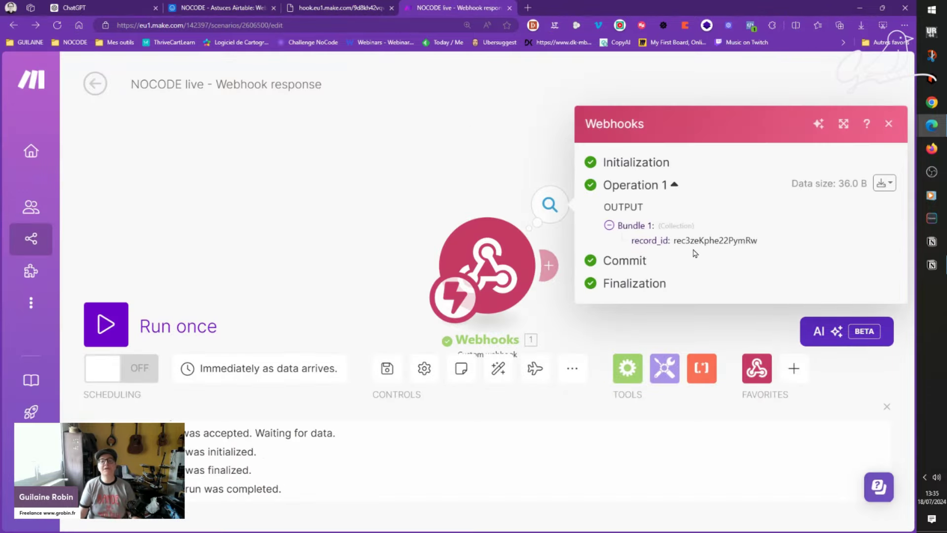
key("ctrl+shift+Tab")
key("ctrl+shift+Tab")
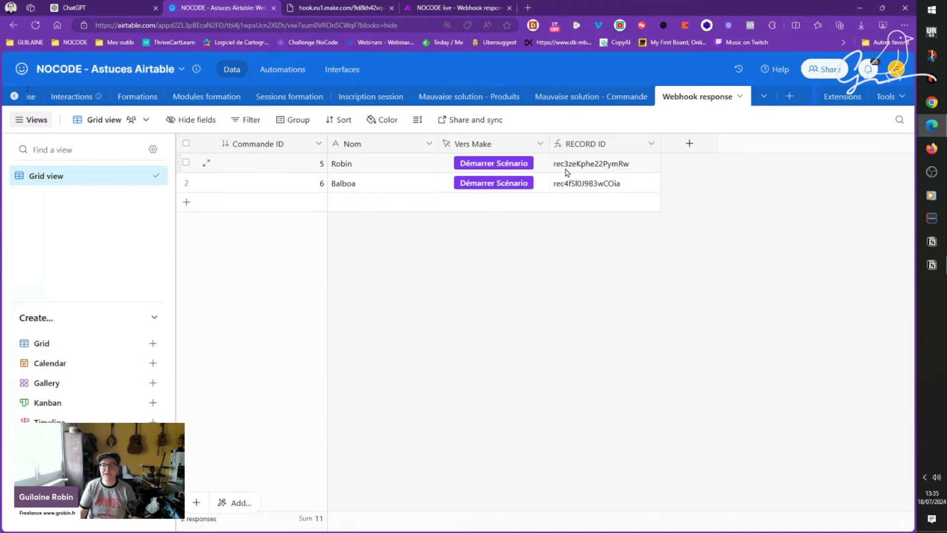
left_click(393, 8)
left_click(329, 6)
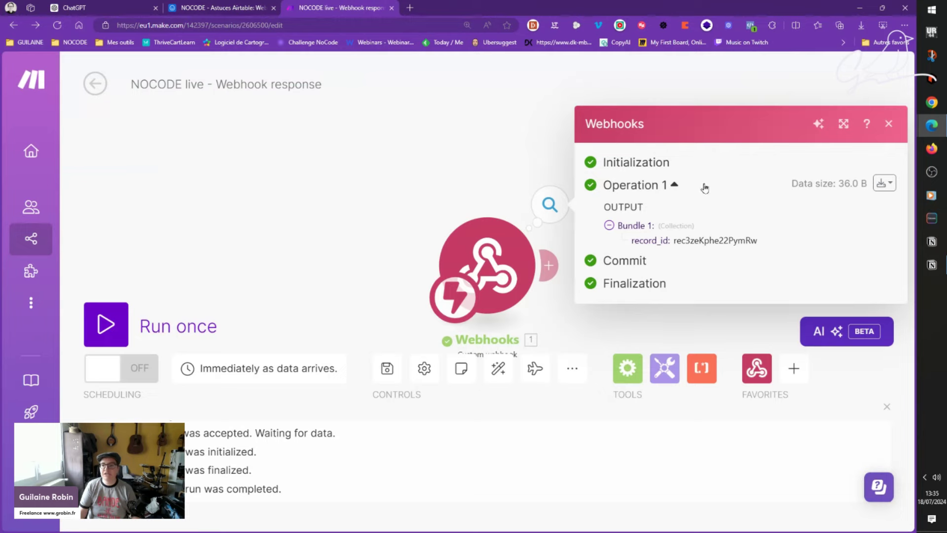
left_click(447, 148)
left_click_drag(545, 150, 365, 150)
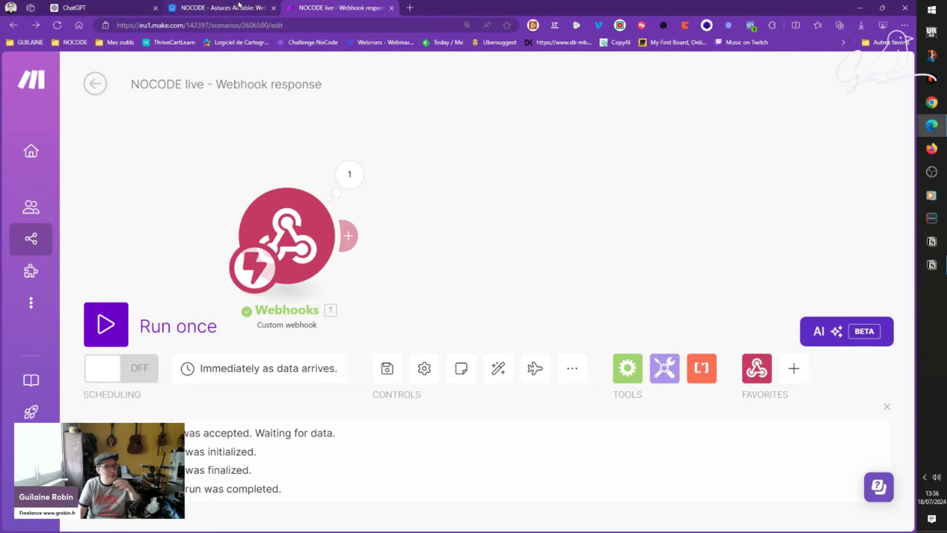
left_click(238, 5)
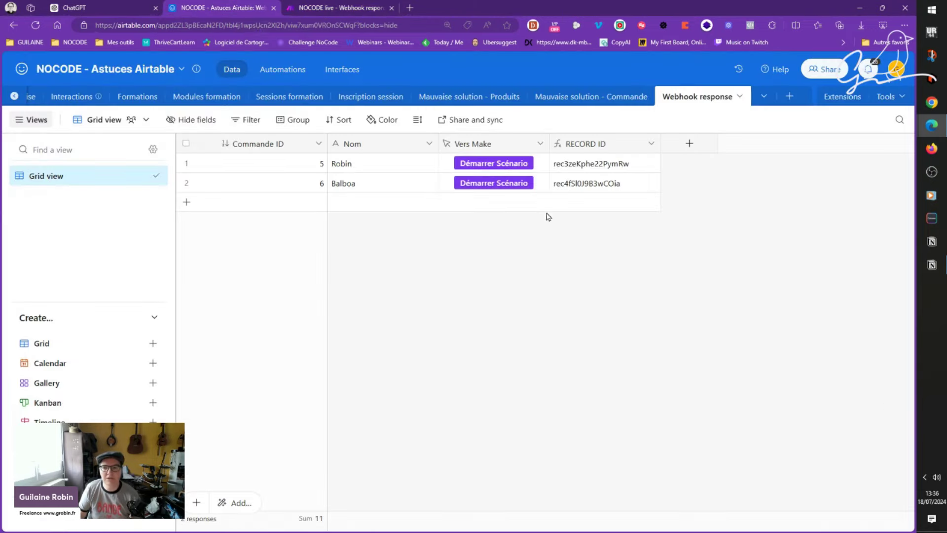
Step: Ask ChatGPT how to also pass the Nom field in the webhook URL
left_click(88, 6)
left_click(256, 6)
left_click(104, 6)
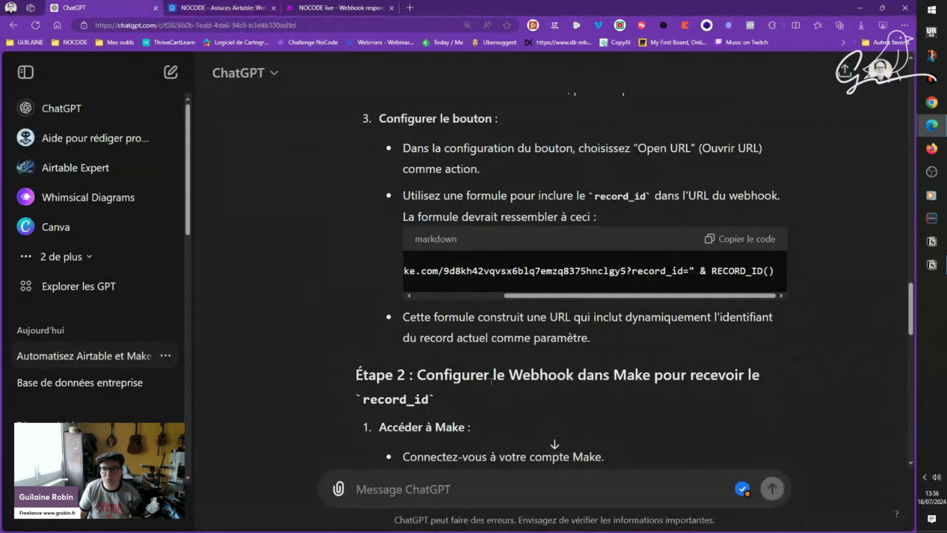
type("je veux récupérer aussi la valeur du champ \"Nom")
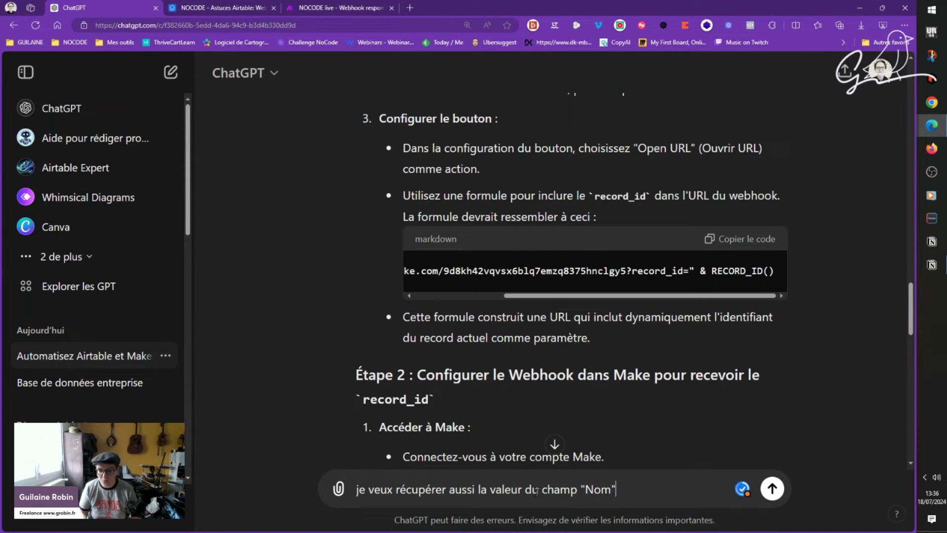
key("Return")
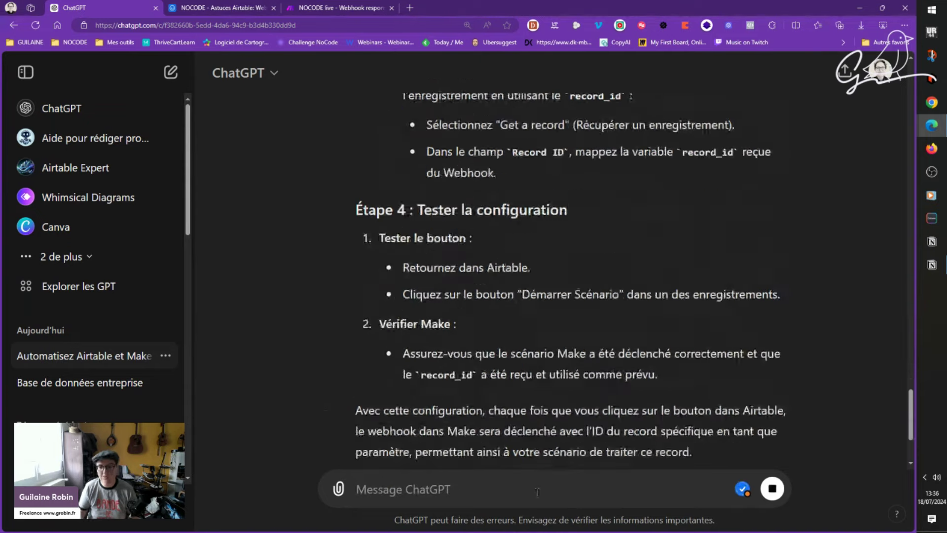
left_click(193, 5)
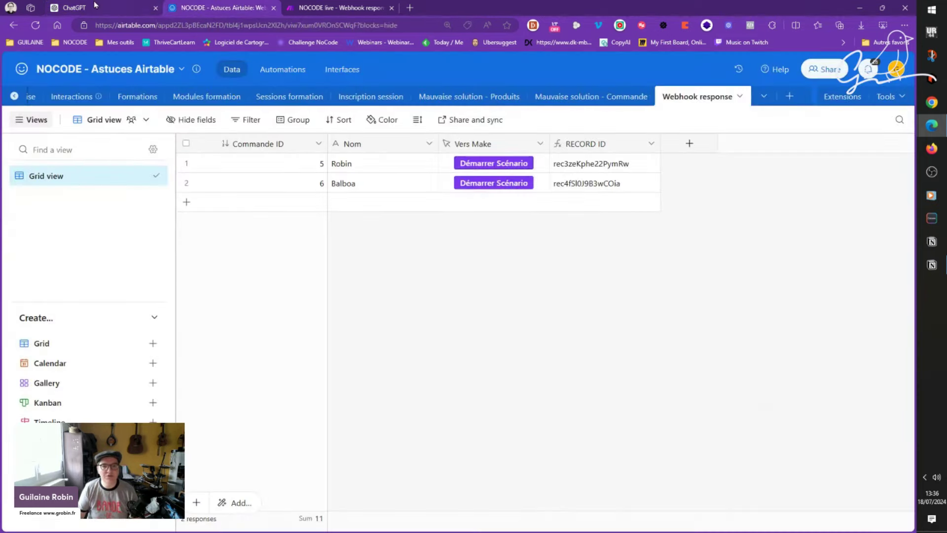
left_click(95, 6)
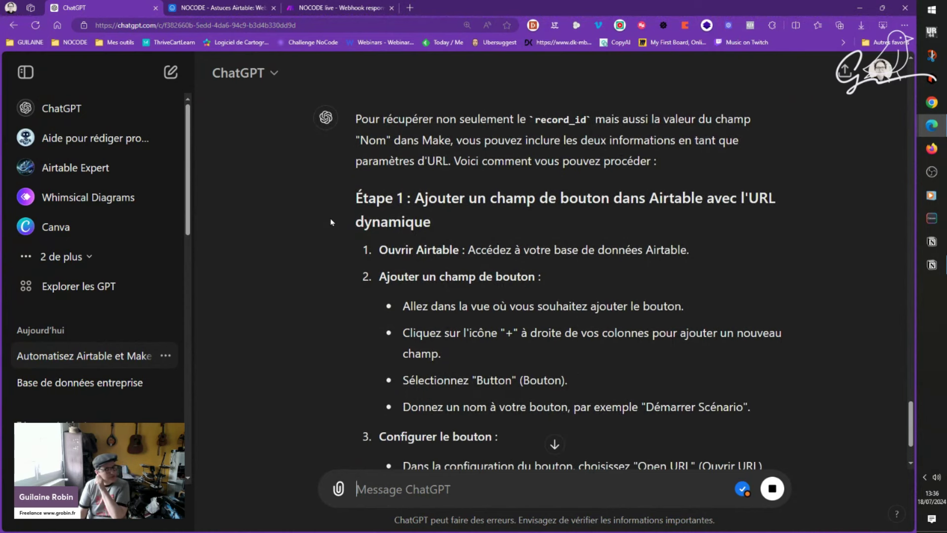
Step: Copy the reply's formula that appends &nom= with ENCODE_URL_COMPONENT({Nom})
scroll(270, 215, "down", 3)
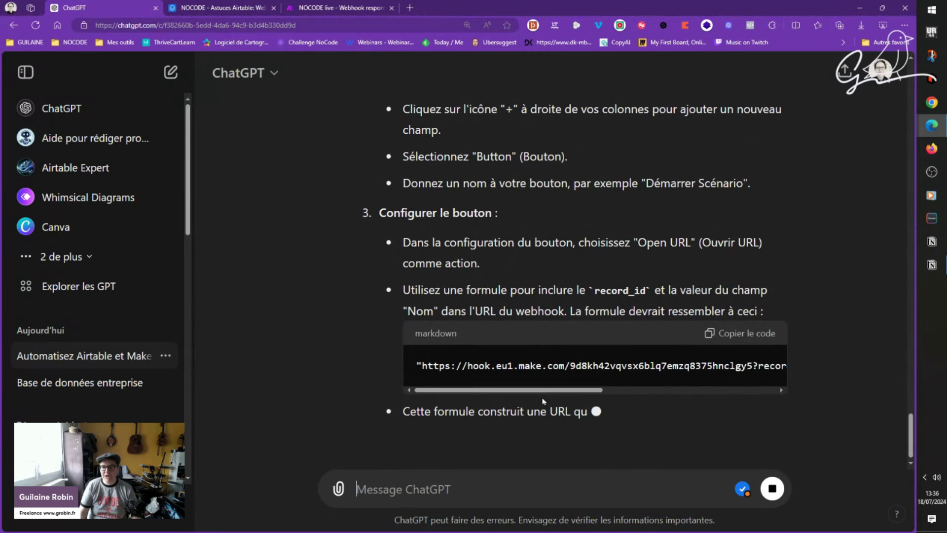
scroll(537, 390, "up", 1)
left_click_drag(537, 419, 737, 429)
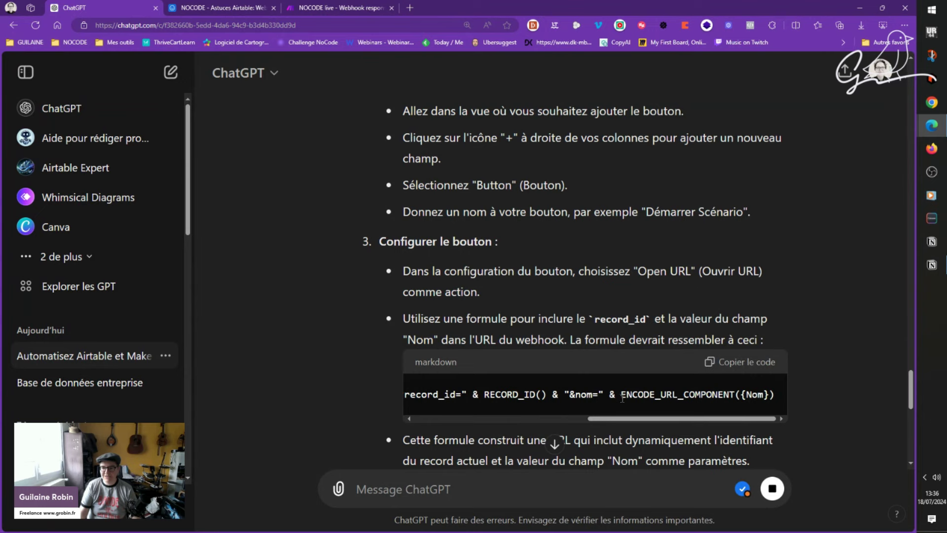
left_click_drag(633, 399, 736, 397)
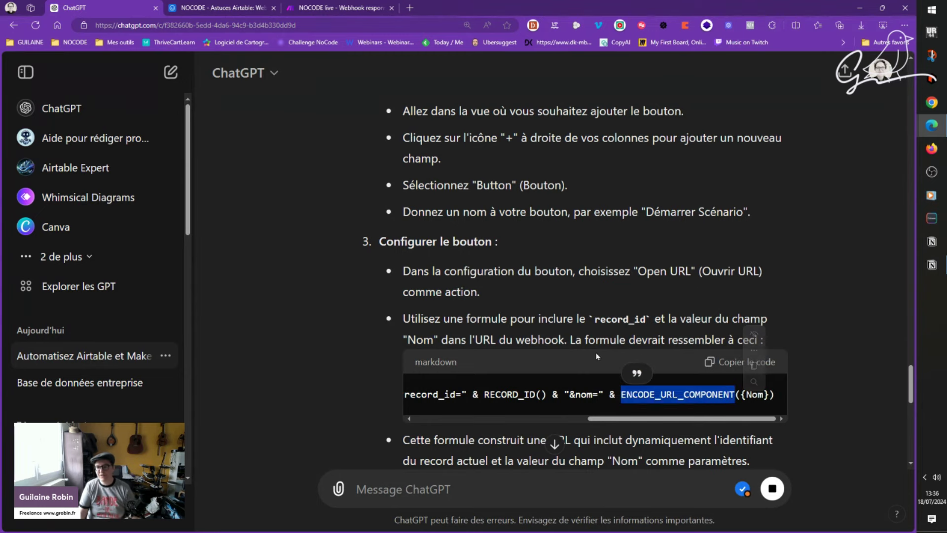
scroll(332, 309, "down", 3)
scroll(348, 310, "down", 4)
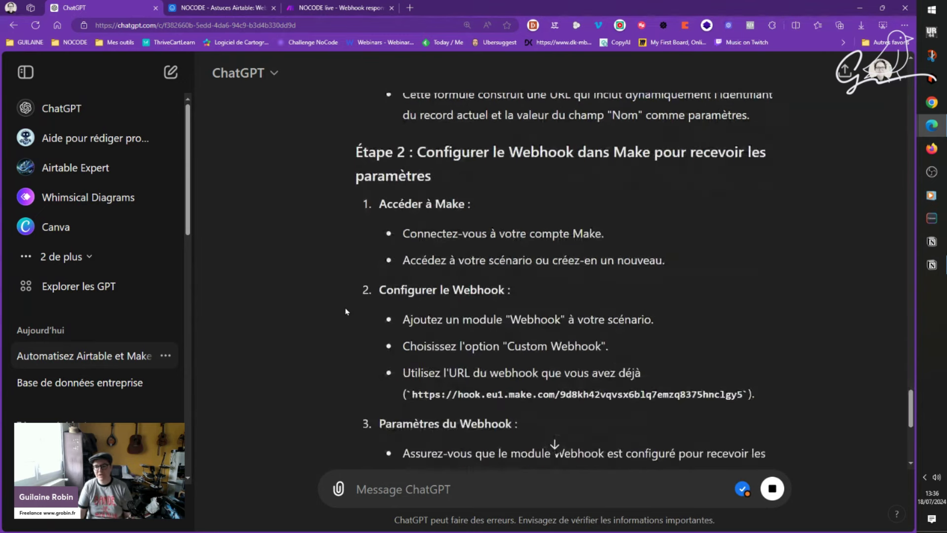
scroll(345, 311, "up", 7)
left_click(768, 317)
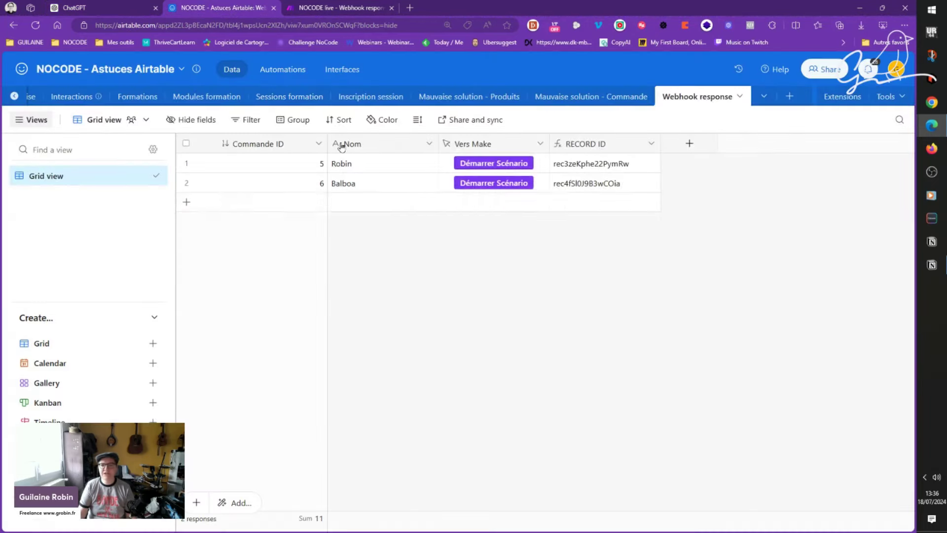
left_click(221, 7)
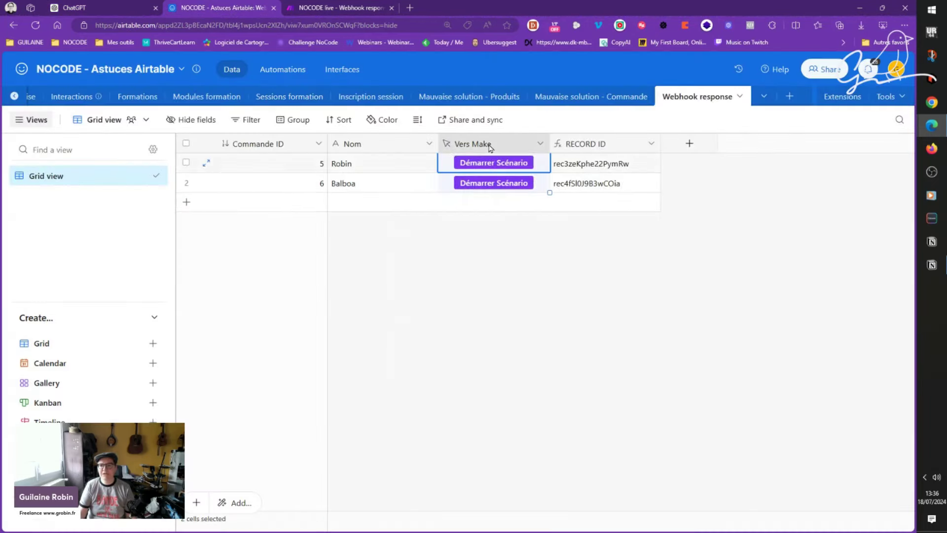
Step: Replace the Vers Make URL formula with the version that includes the Nom parameter and save
double_click(491, 143)
left_click(533, 383)
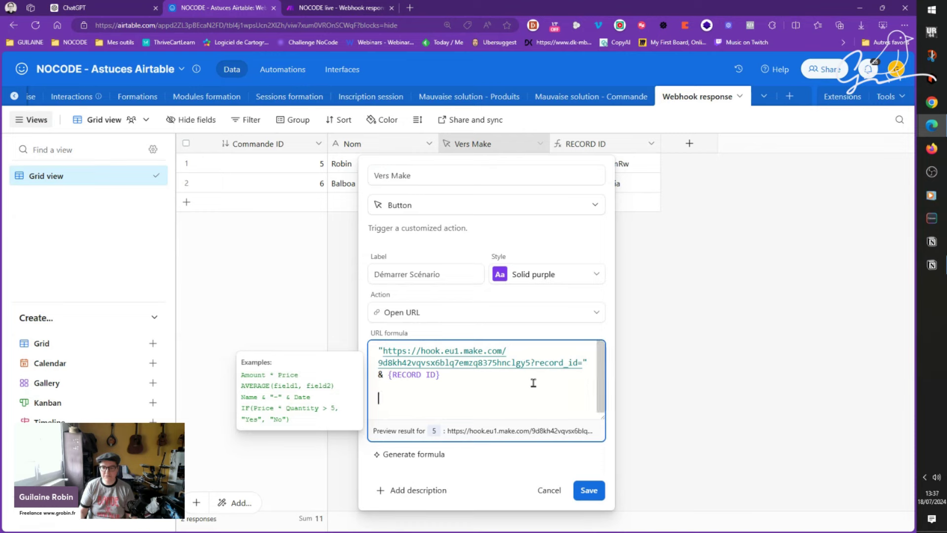
key("ctrl+a")
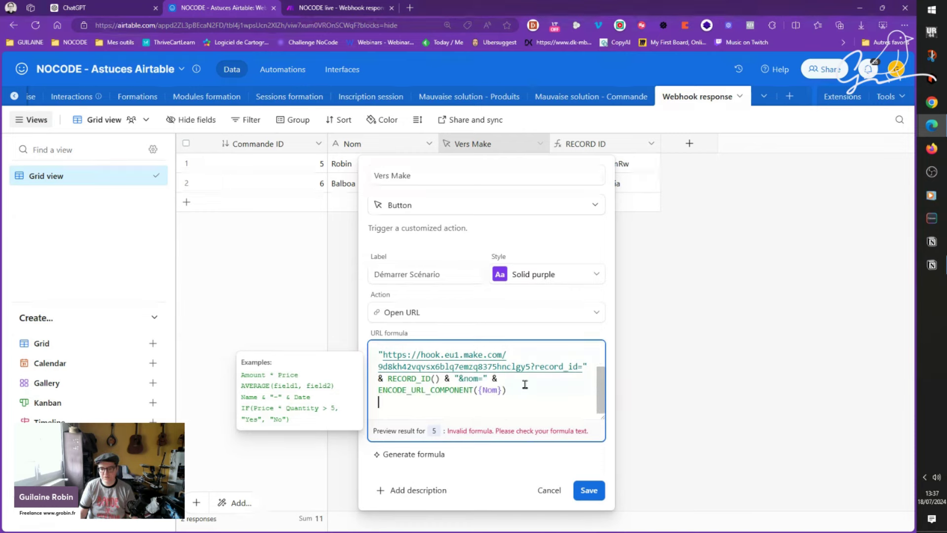
scroll(523, 385, "up", 1)
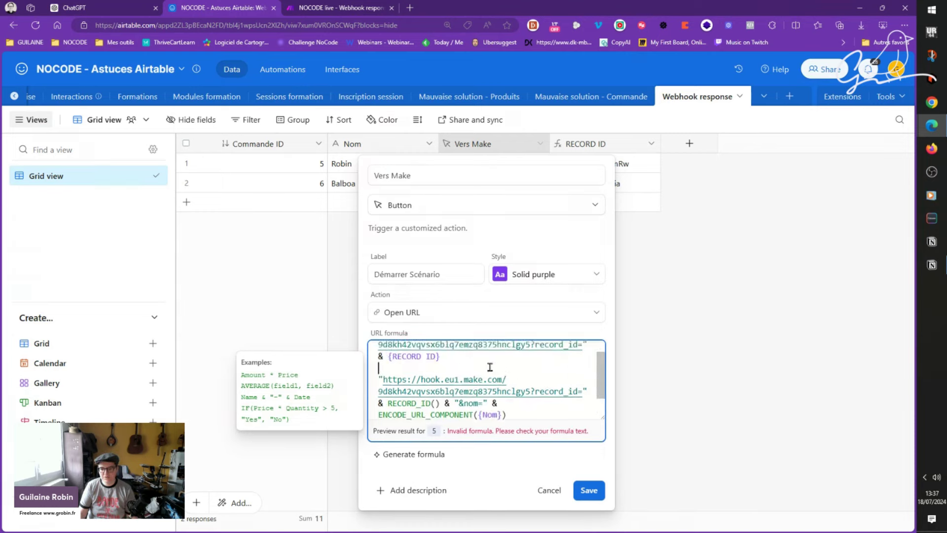
left_click_drag(489, 366, 378, 341)
key("BackSpace")
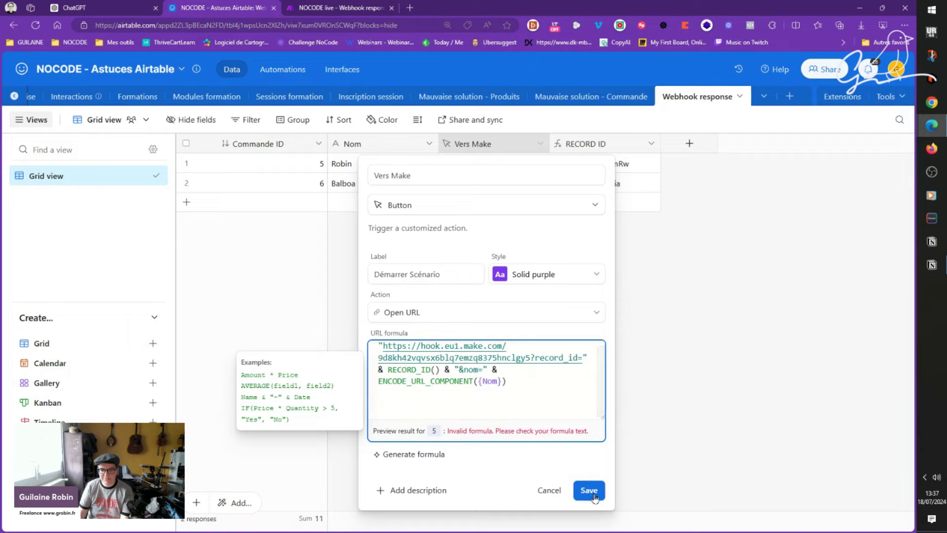
left_click(589, 490)
Step: Run the Webhooks module, trigger the first record, and check record_id and nom arrive
left_click(328, 5)
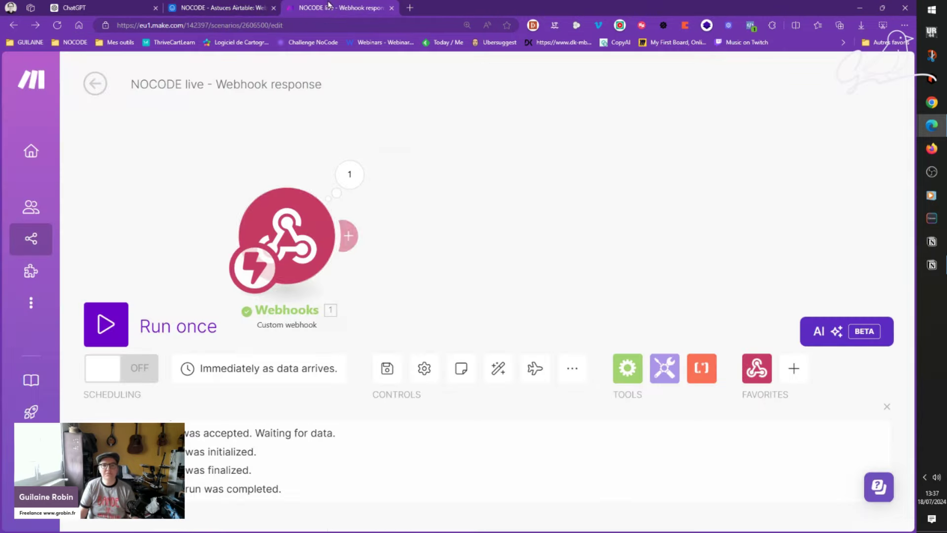
right_click(295, 230)
left_click(311, 265)
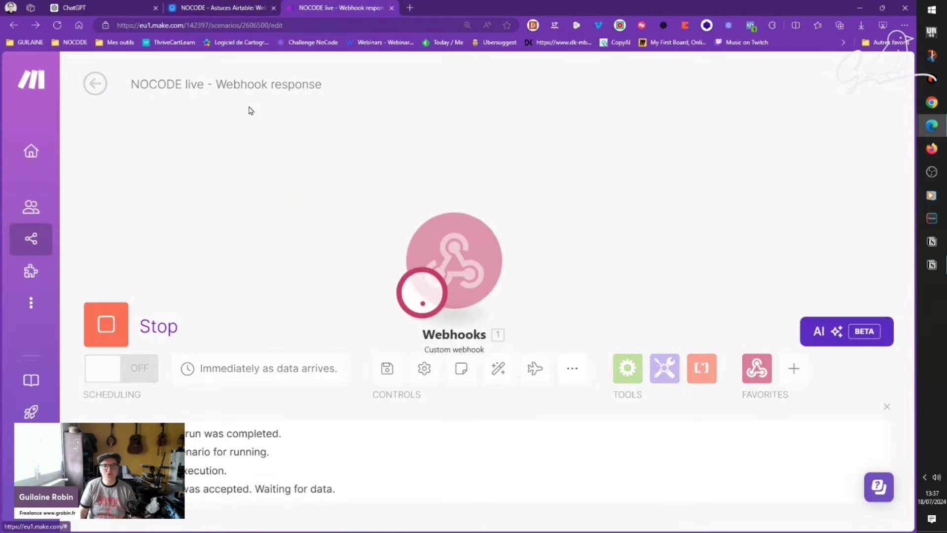
left_click(222, 8)
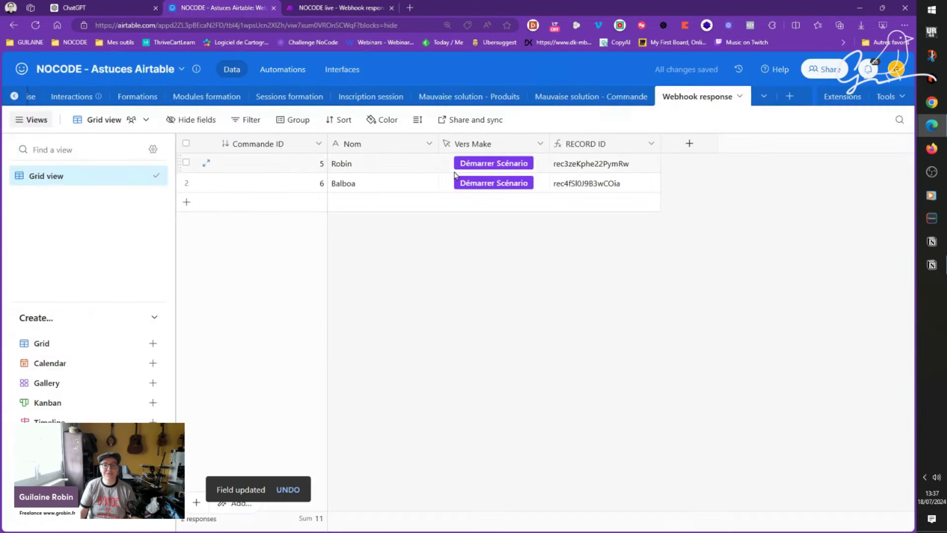
left_click(499, 168)
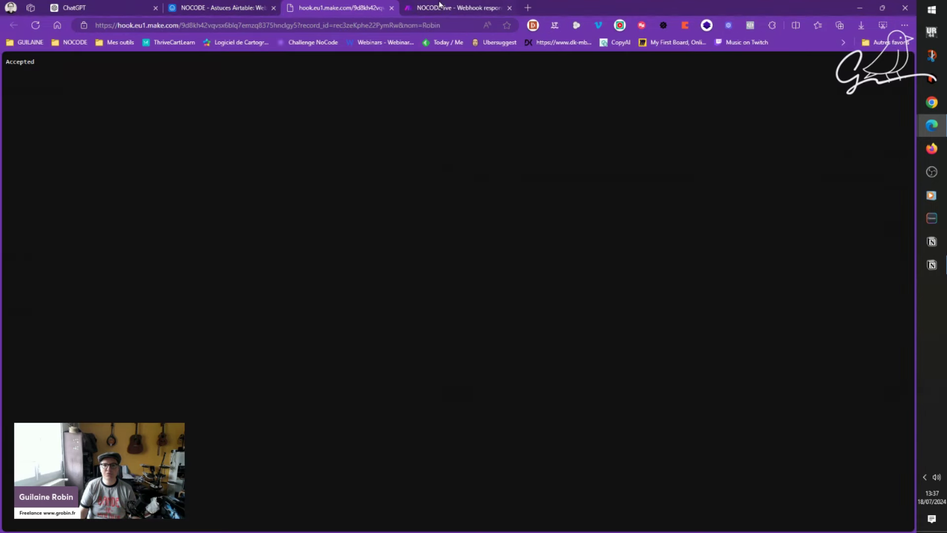
left_click(442, 7)
left_click(549, 203)
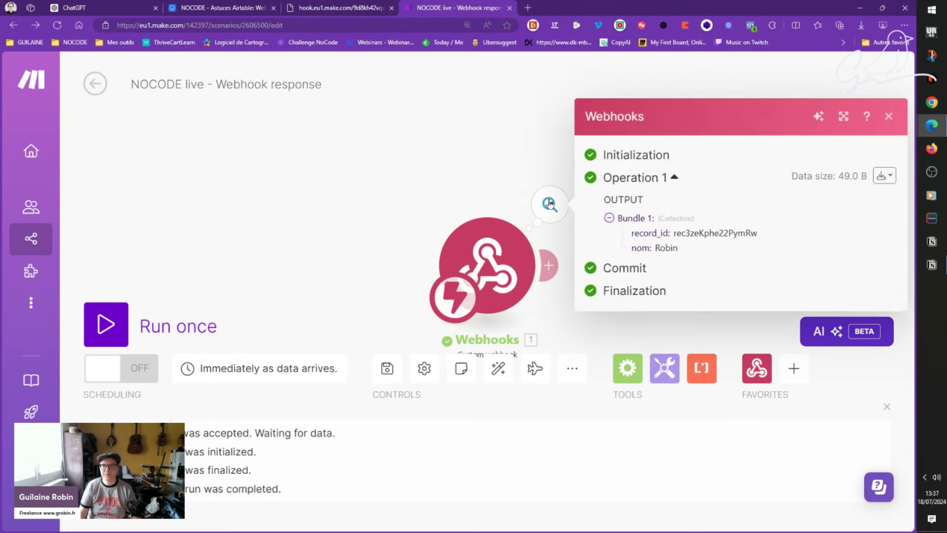
left_click(392, 8)
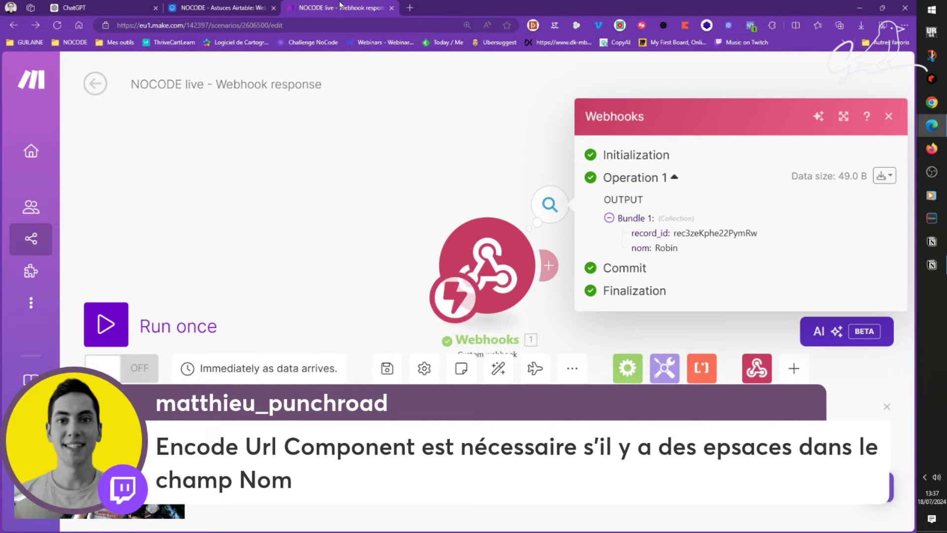
Step: Return to ChatGPT and select the suggested webhook URL formula line
left_click(198, 7)
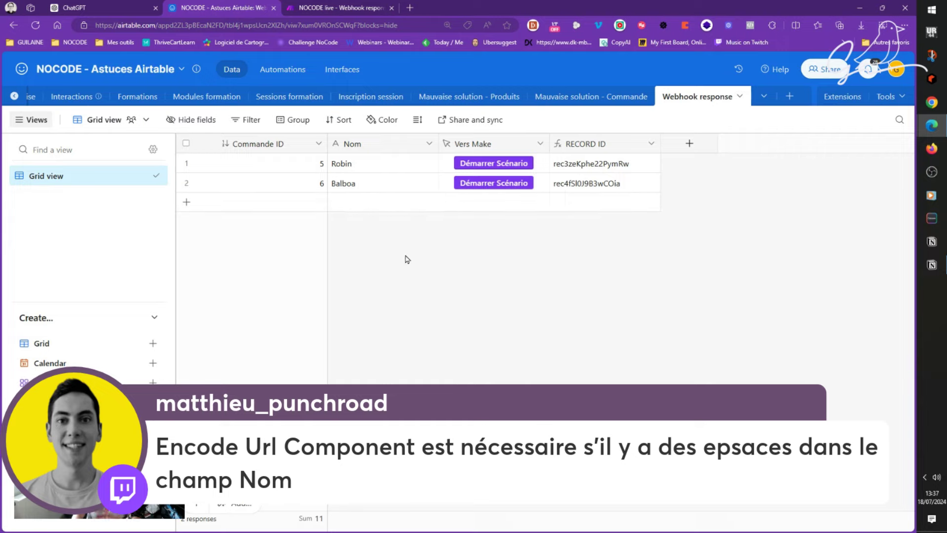
left_click(123, 0)
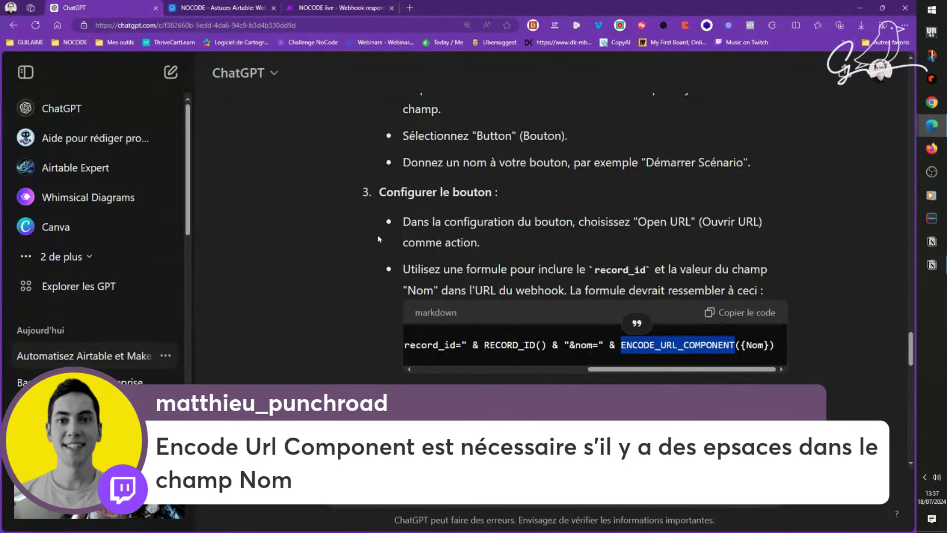
scroll(388, 232, "up", 1)
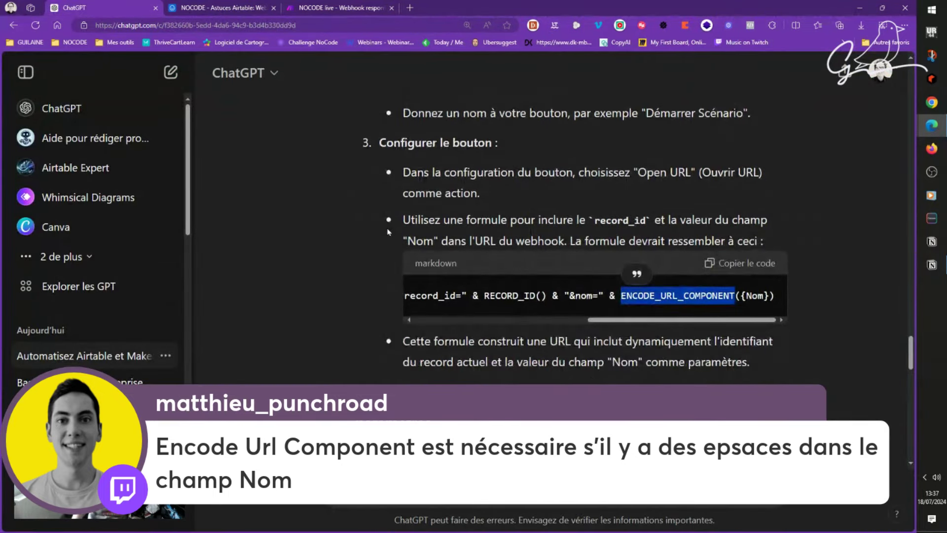
triple_click(583, 295)
left_click(583, 295)
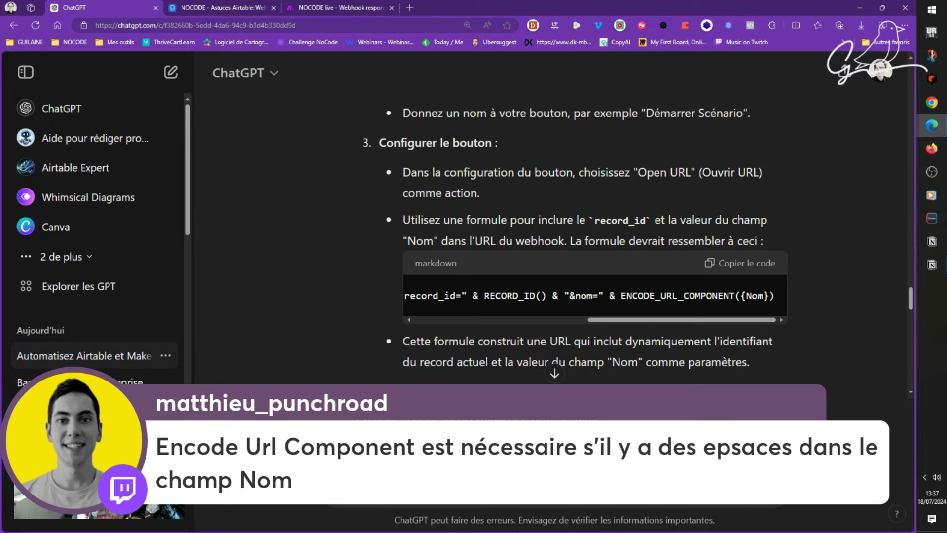
Step: Read through the formula explanation and ask why the formula contains a question mark
scroll(493, 237, "down", 15)
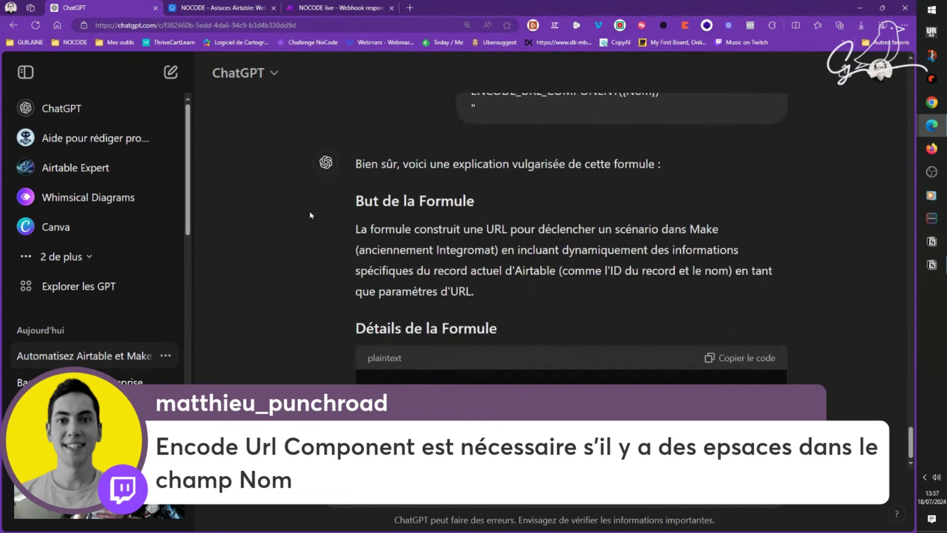
scroll(297, 254, "up", 2)
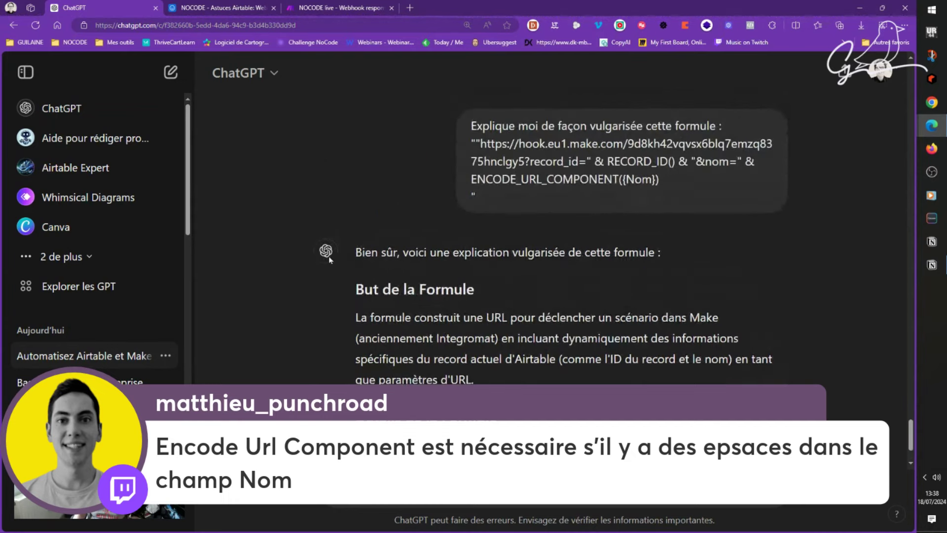
scroll(691, 257, "down", 2)
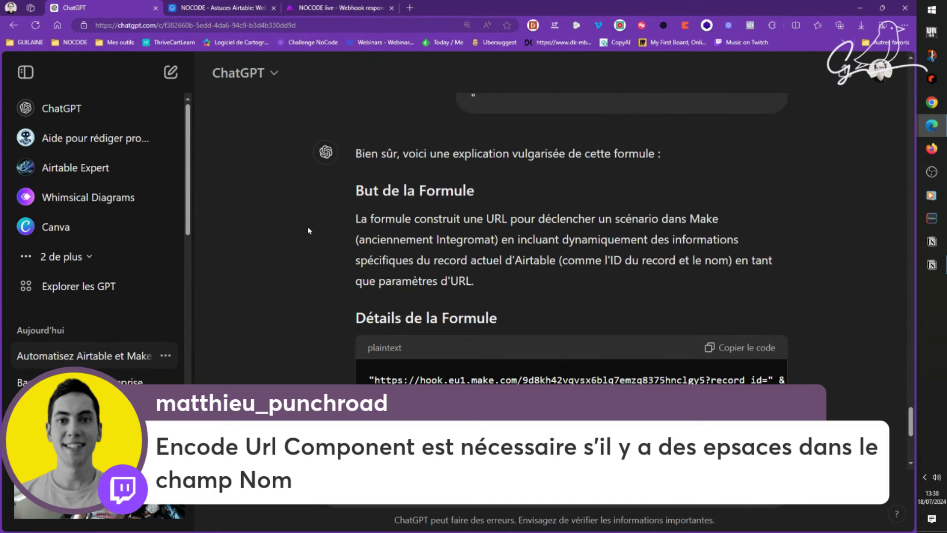
scroll(307, 227, "down", 4)
scroll(307, 212, "down", 1)
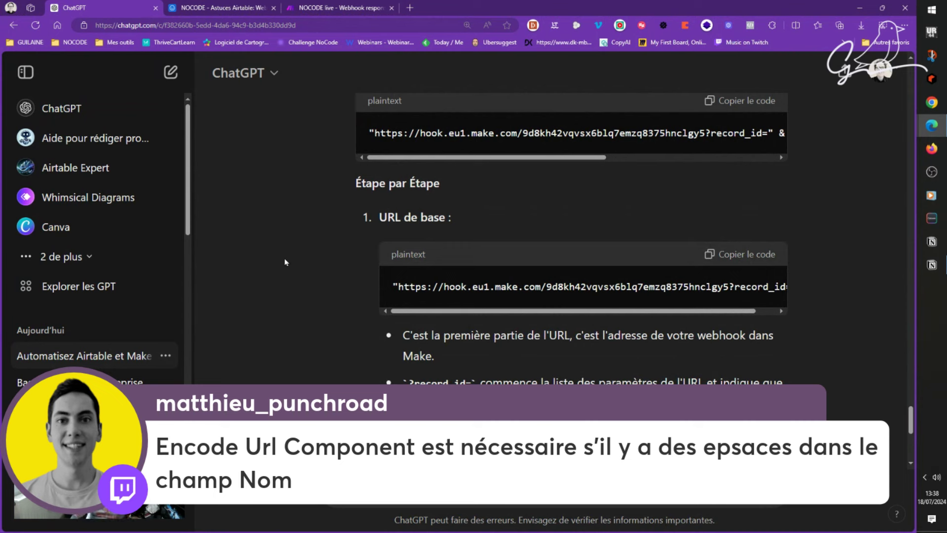
scroll(301, 247, "down", 2)
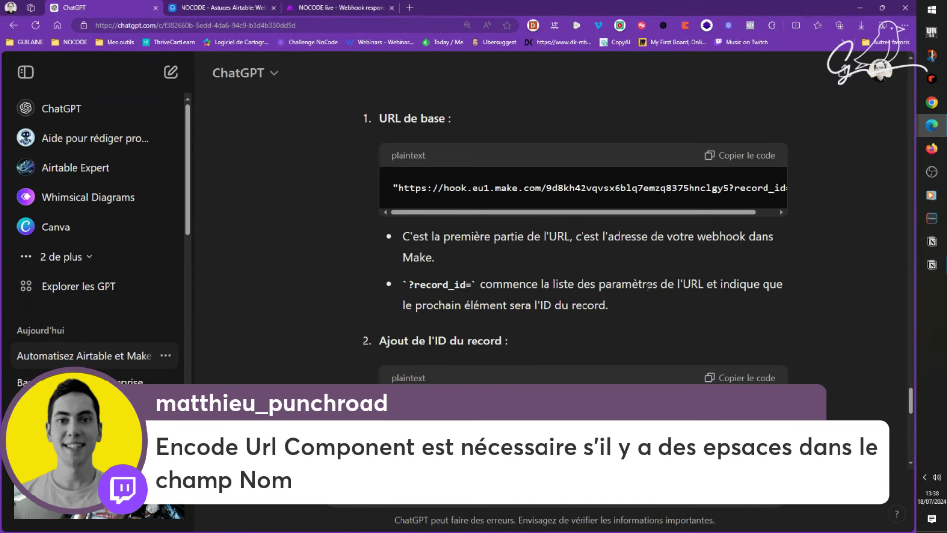
scroll(285, 217, "down", 3)
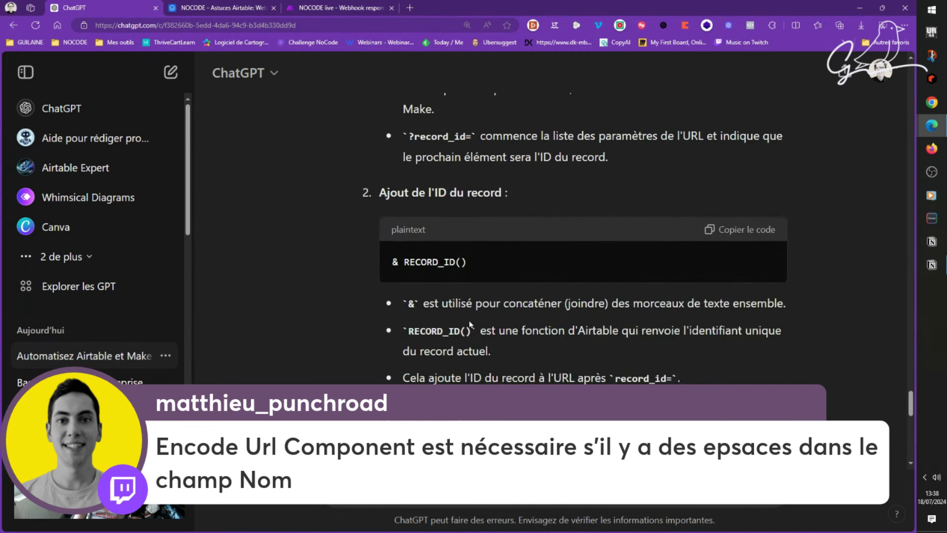
scroll(399, 304, "down", 5)
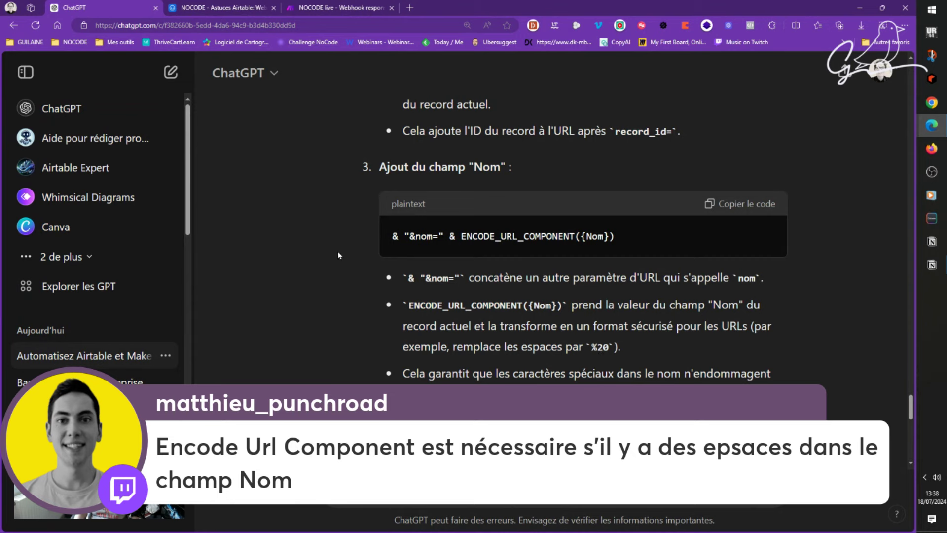
scroll(339, 256, "down", 1)
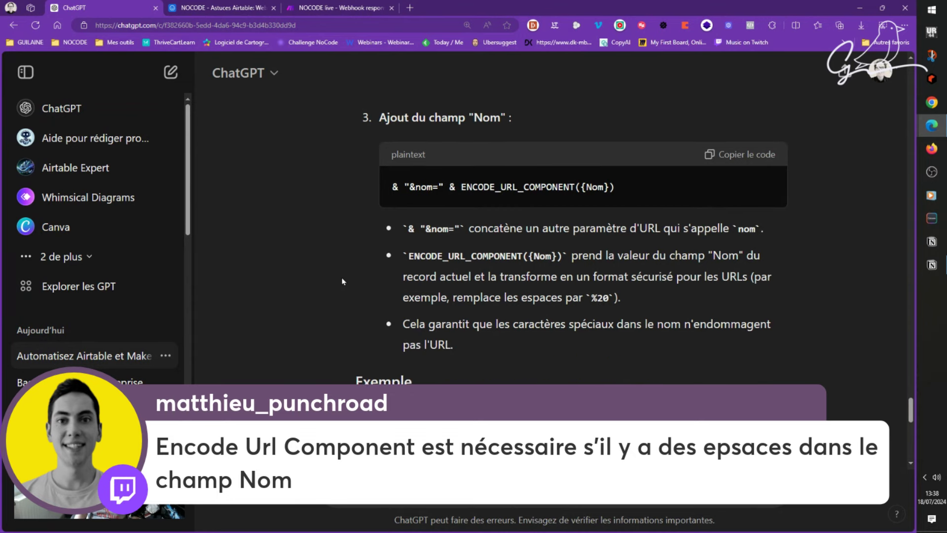
scroll(344, 282, "down", 2)
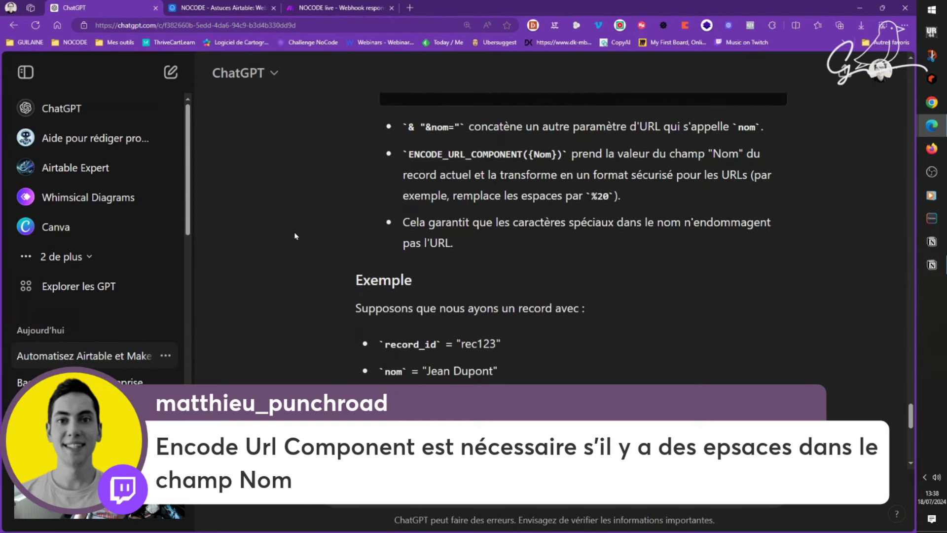
scroll(297, 242, "down", 4)
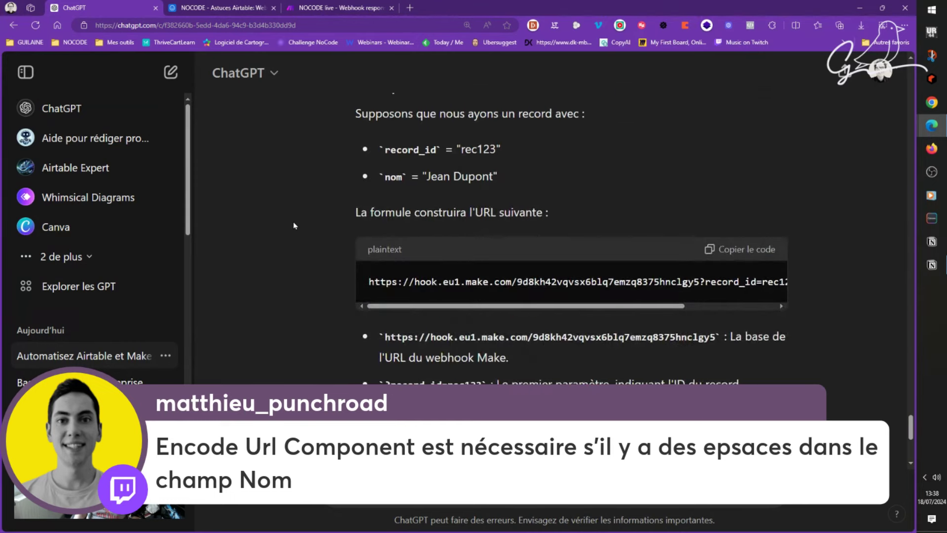
scroll(294, 226, "down", 2)
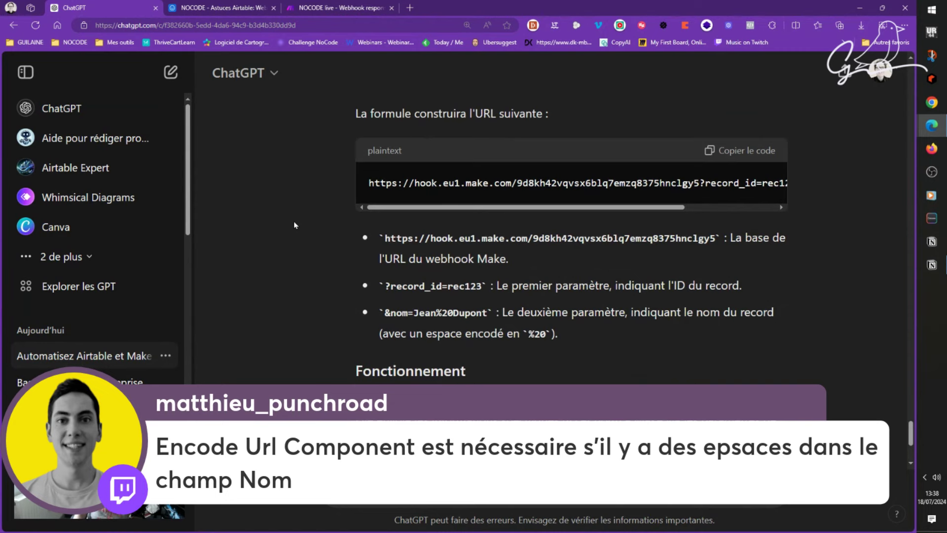
scroll(294, 221, "down", 4)
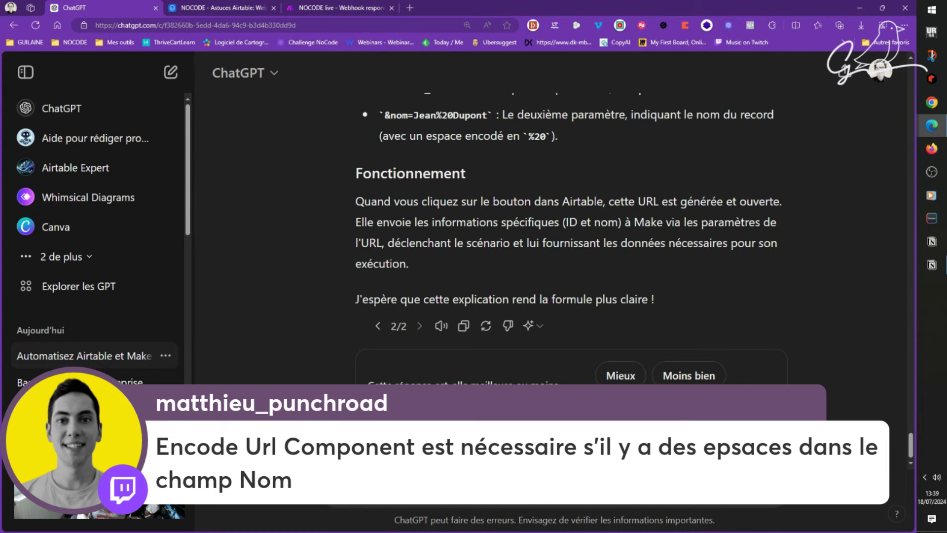
key("Return")
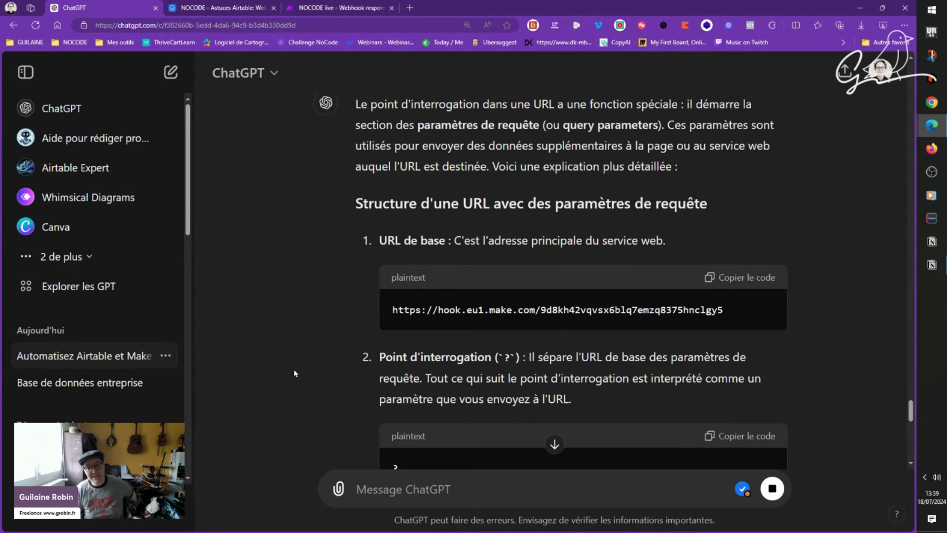
left_click(932, 265)
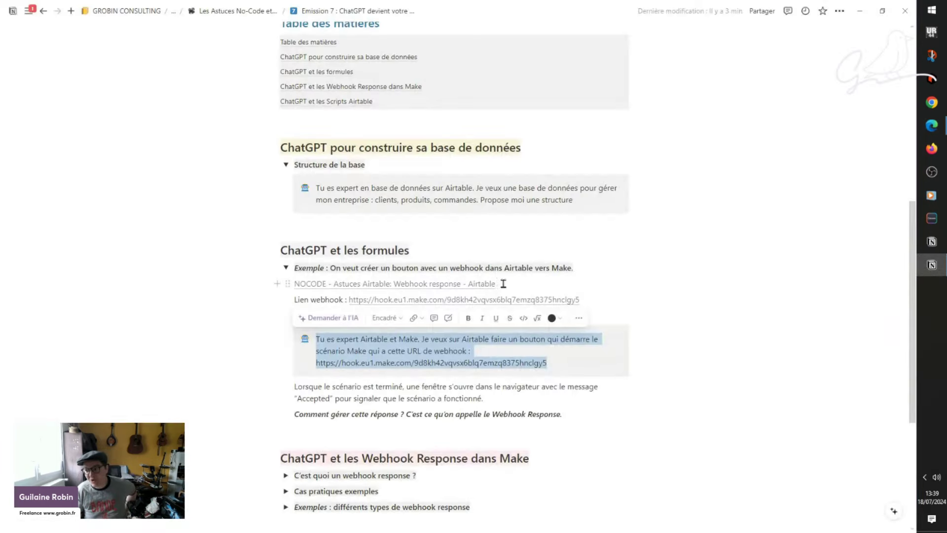
Step: Scroll the Notion notes on the Airtable-and-Make webhook prompt example, then return to the browser
left_click(458, 245)
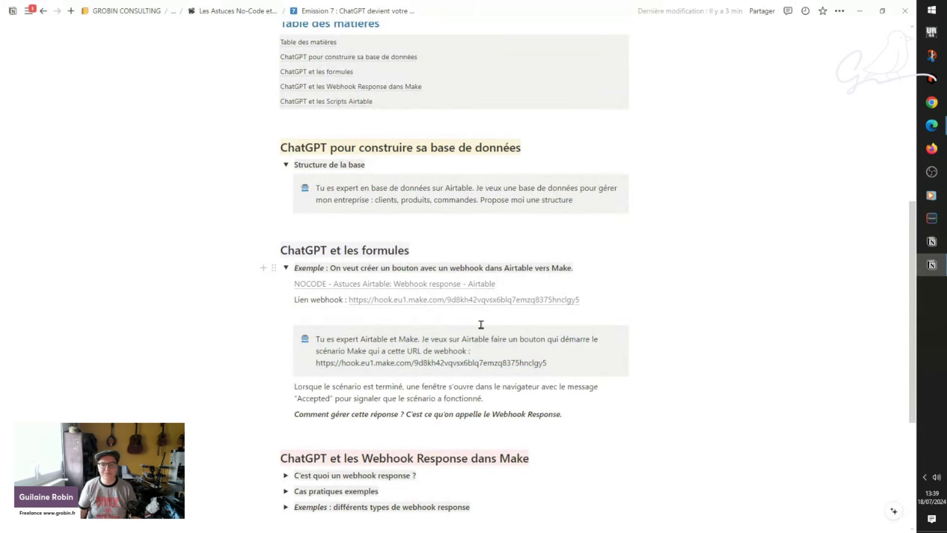
scroll(480, 324, "down", 4)
scroll(481, 324, "up", 2)
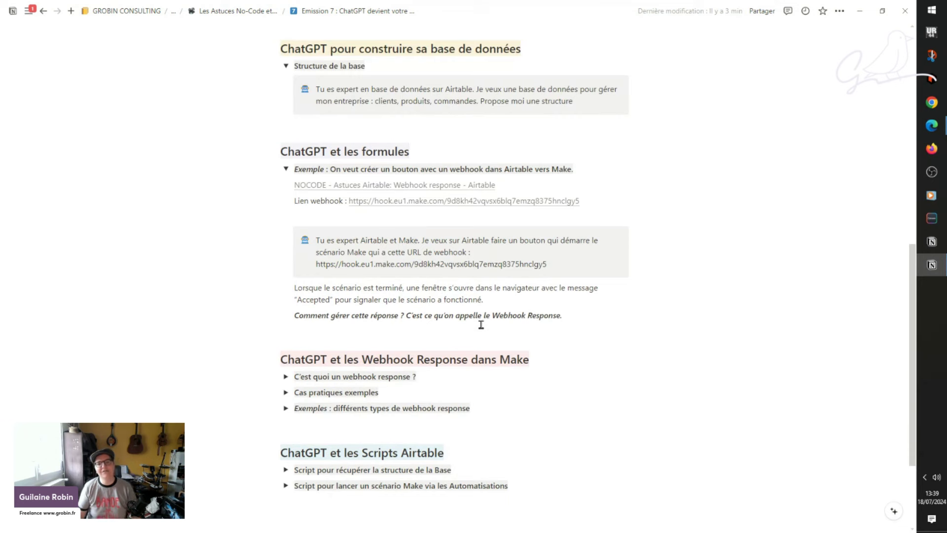
scroll(481, 324, "up", 1)
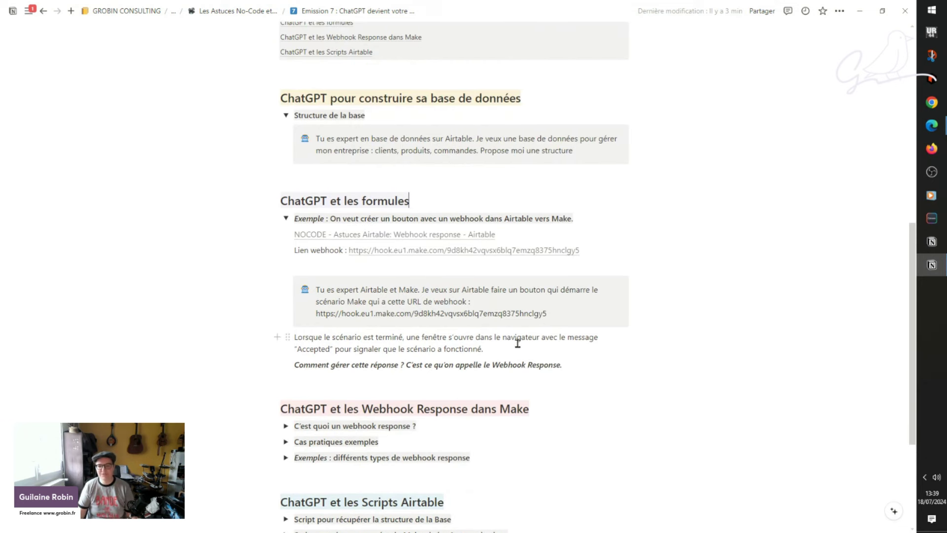
mouse_move(932, 126)
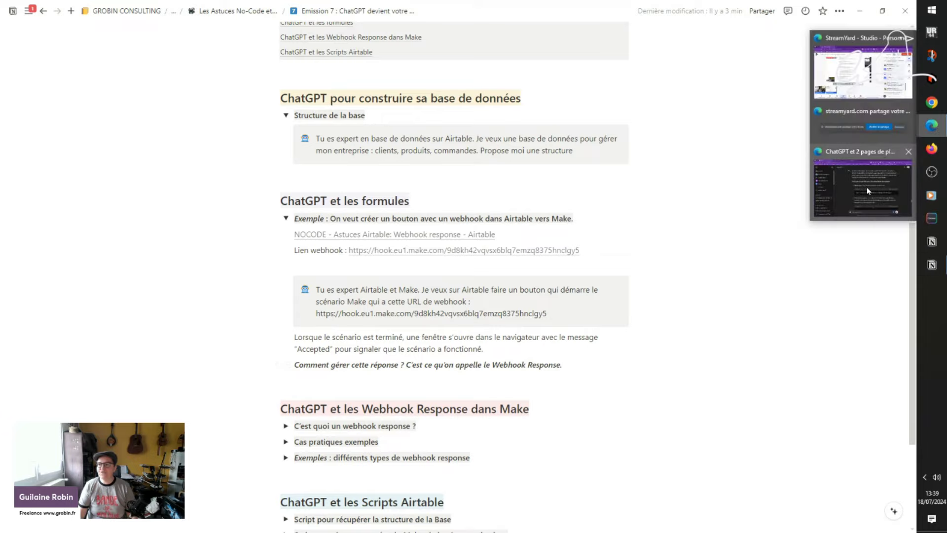
left_click(863, 180)
Step: Run the Make scenario once and trigger it from the first Airtable record
left_click(339, 8)
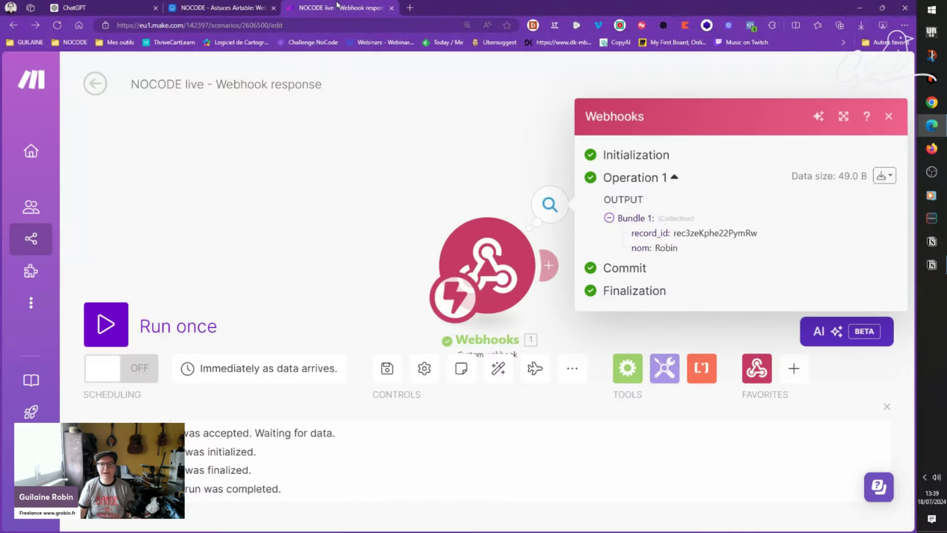
left_click(235, 6)
left_click(339, 7)
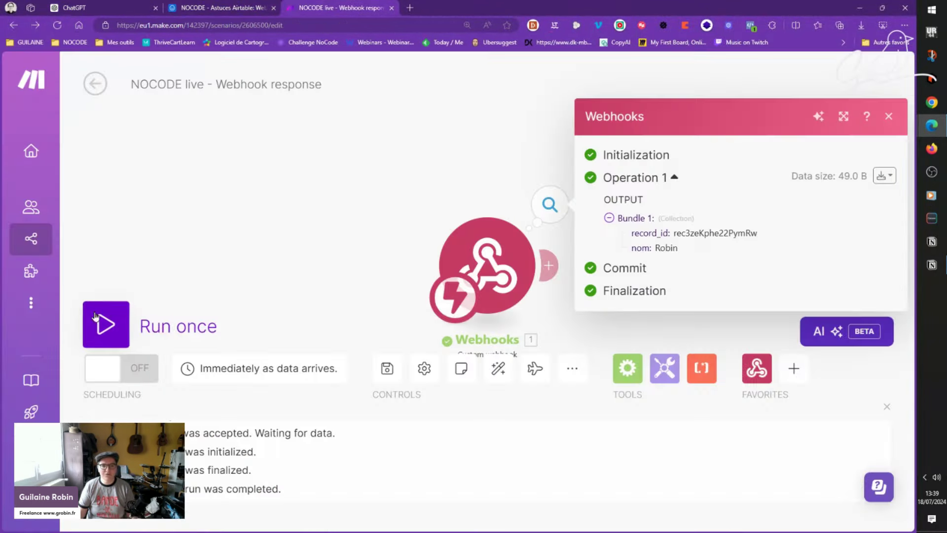
left_click(106, 324)
left_click(235, 7)
left_click(506, 161)
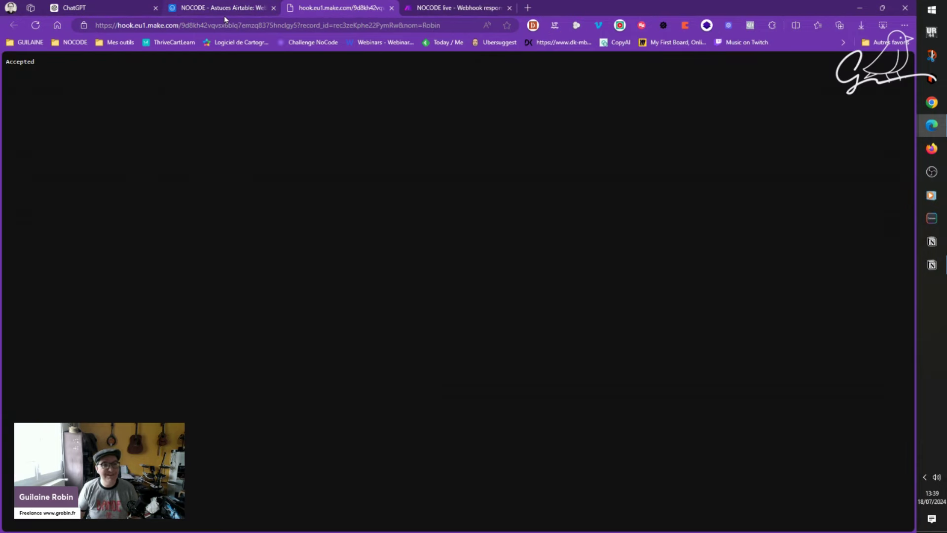
Step: Glance at the ChatGPT and Notion windows, then bring up the Accepted webhook reply page
left_click(121, 6)
left_click(459, 9)
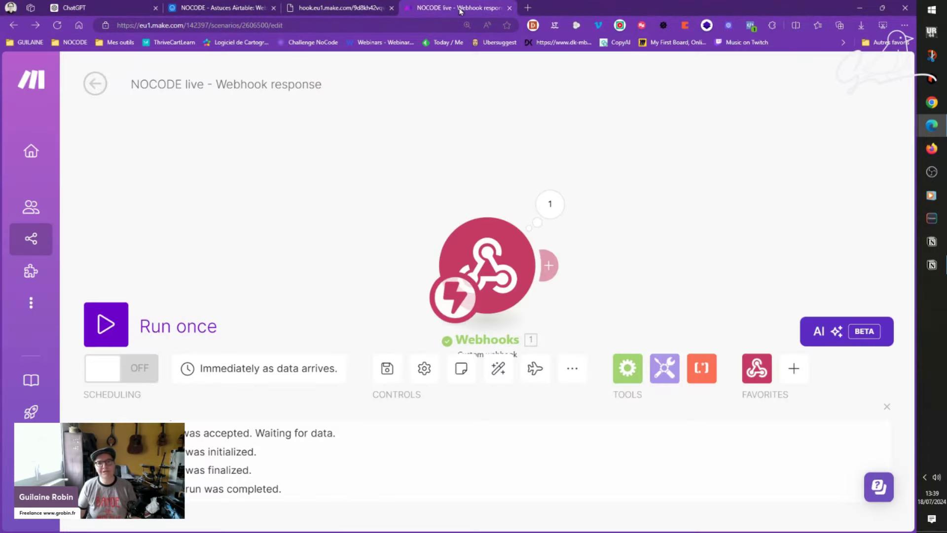
left_click(932, 265)
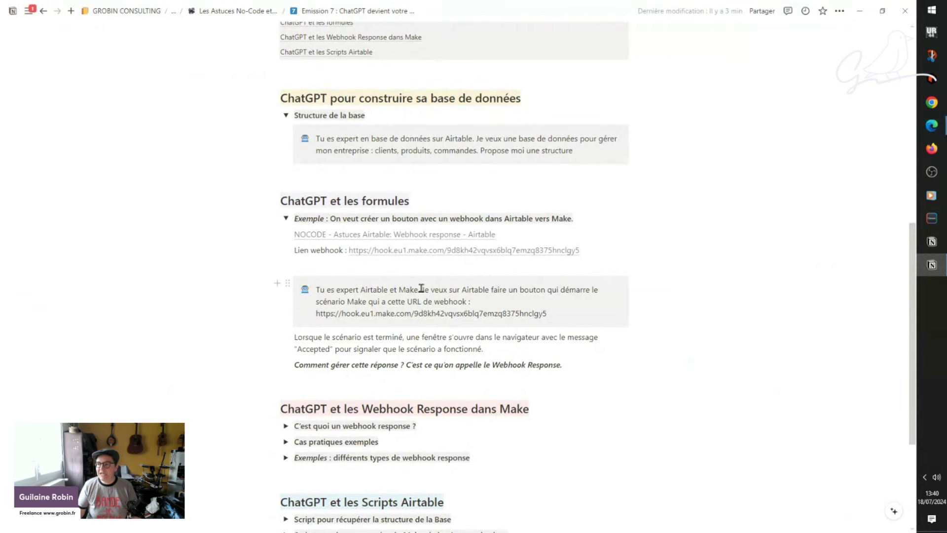
scroll(420, 284, "down", 1)
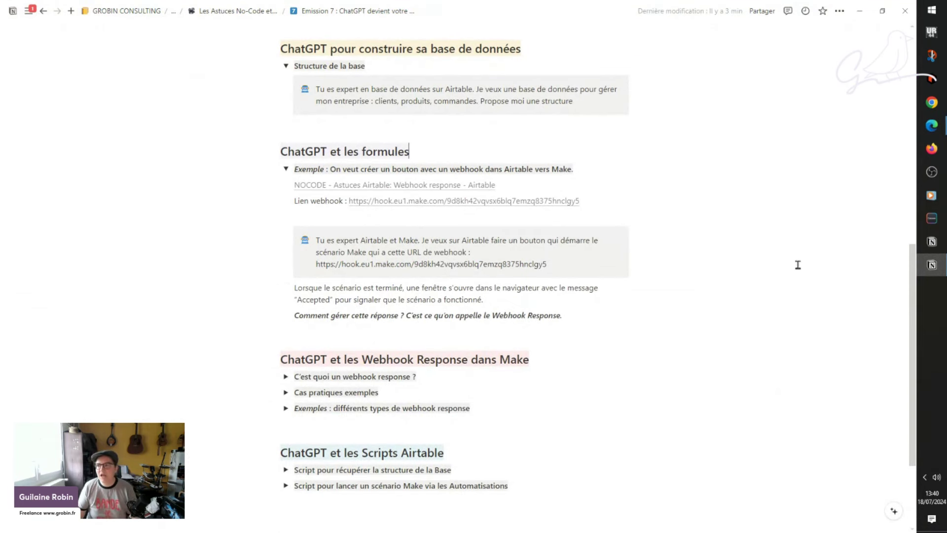
mouse_move(932, 126)
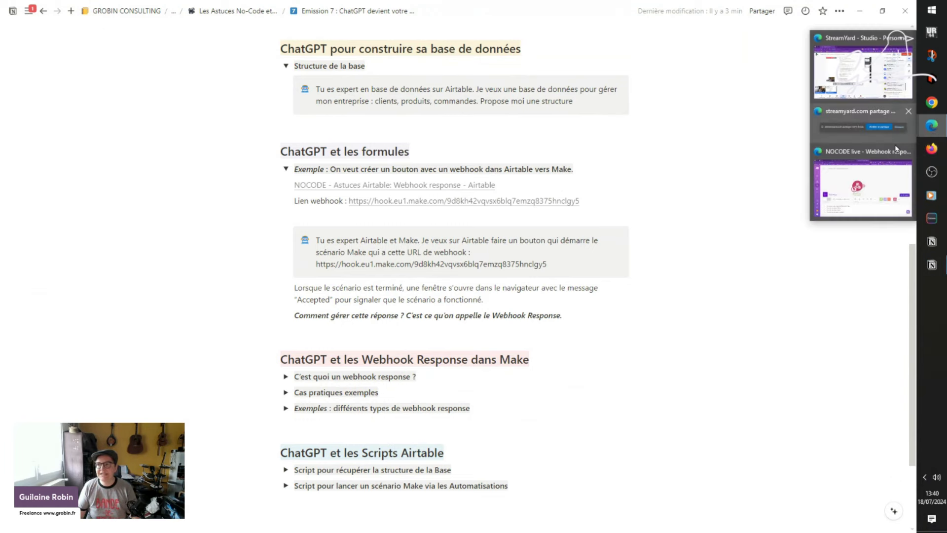
left_click(855, 192)
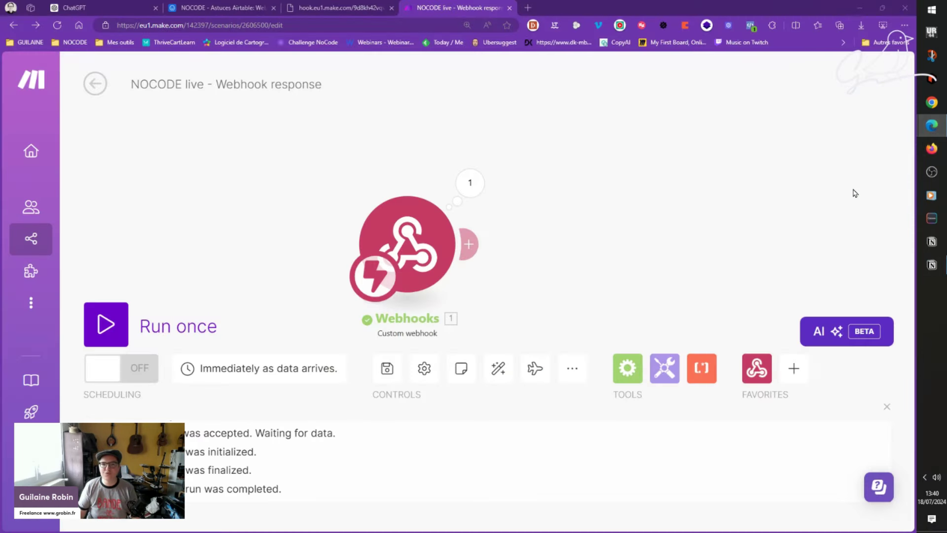
left_click(342, 6)
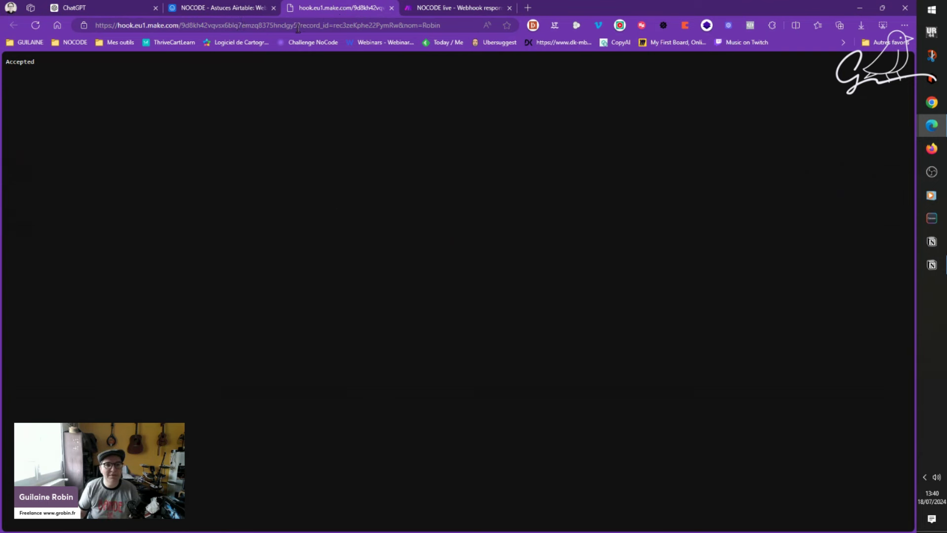
Step: Highlight the record_id and nom=Robin URL parameters and inspect the webhook's received data
left_click_drag(297, 25, 441, 25)
left_click(435, 195)
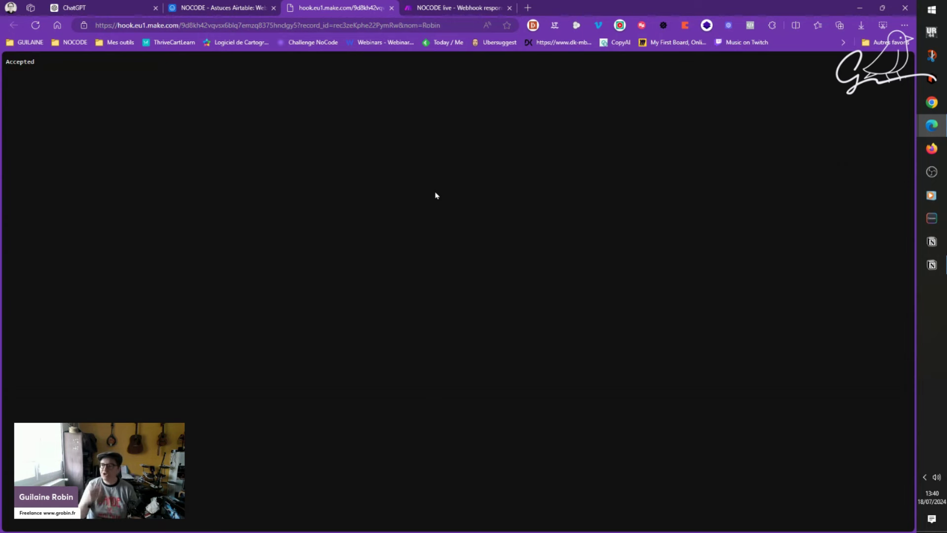
left_click(456, 5)
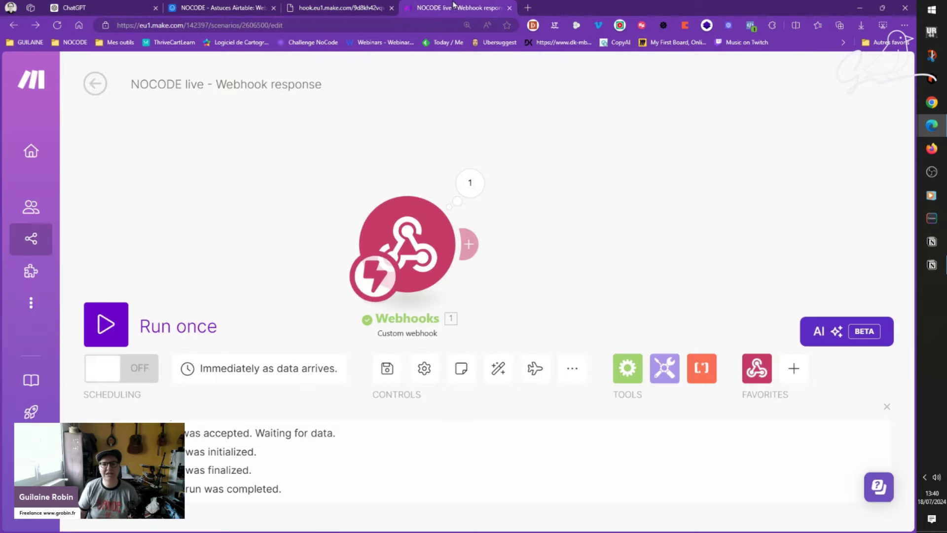
left_click(471, 184)
left_click(367, 157)
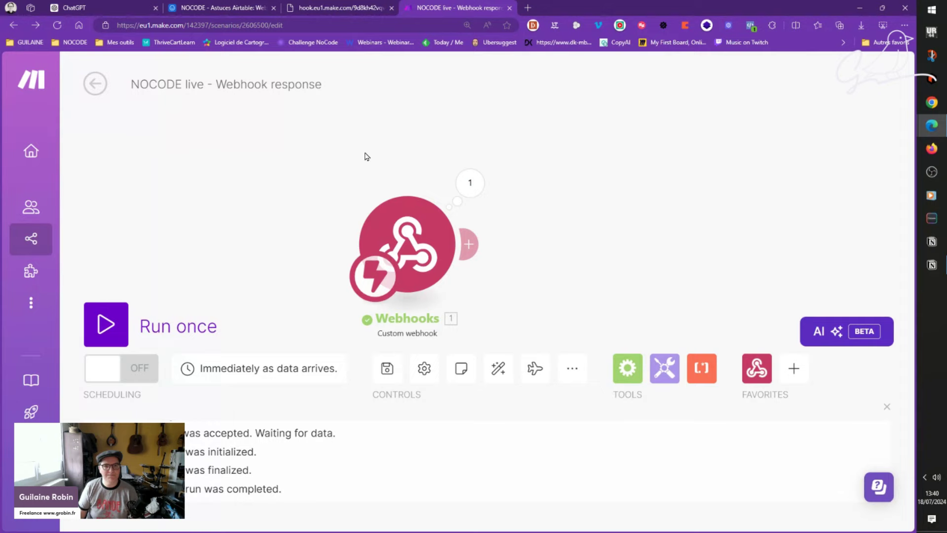
left_click(350, 14)
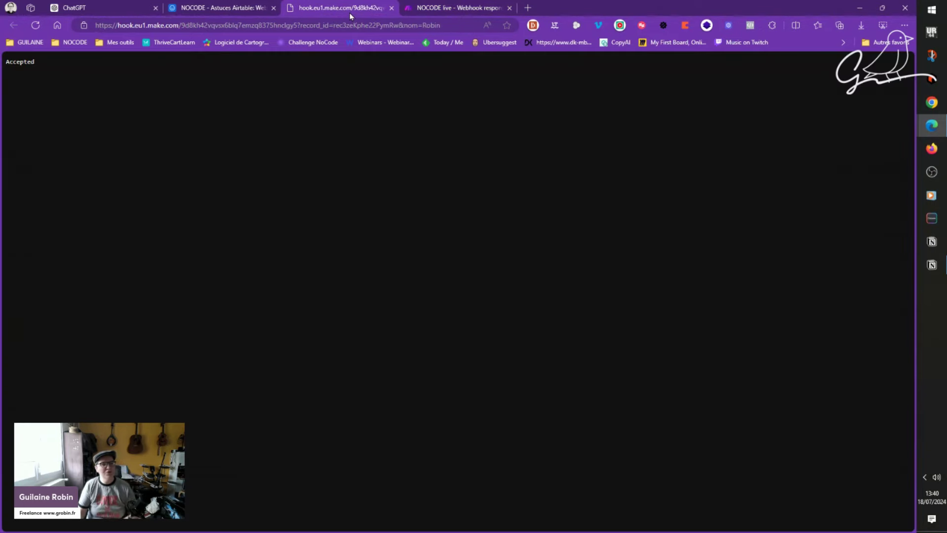
left_click(942, 268)
Step: Read the 'C'est quoi un webhook response ?' toggle and follow its 'code de statut HTTP' link
scroll(513, 287, "down", 3)
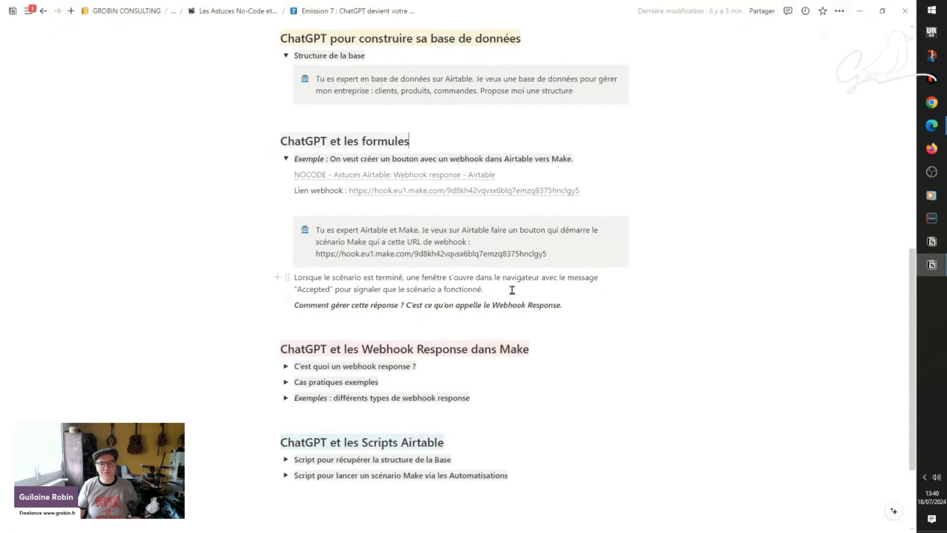
left_click(286, 241)
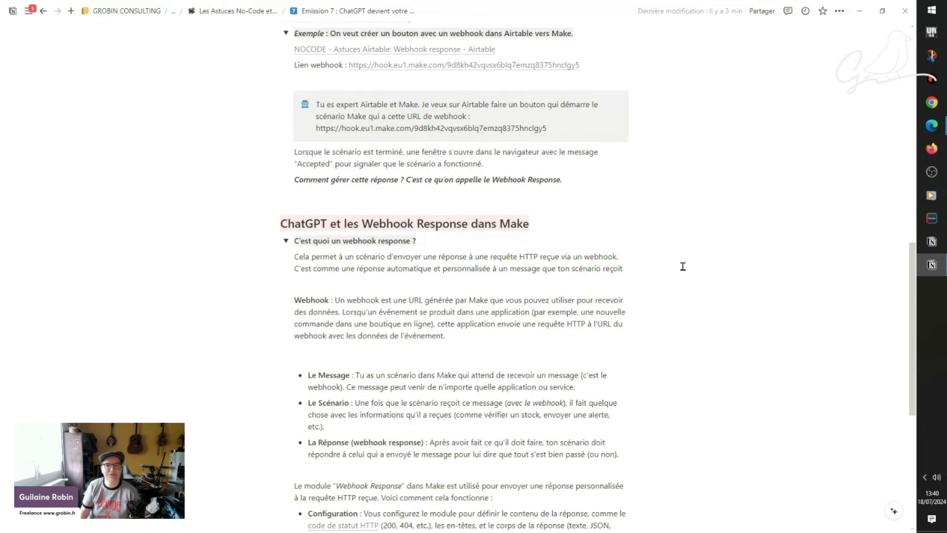
scroll(658, 306, "down", 3)
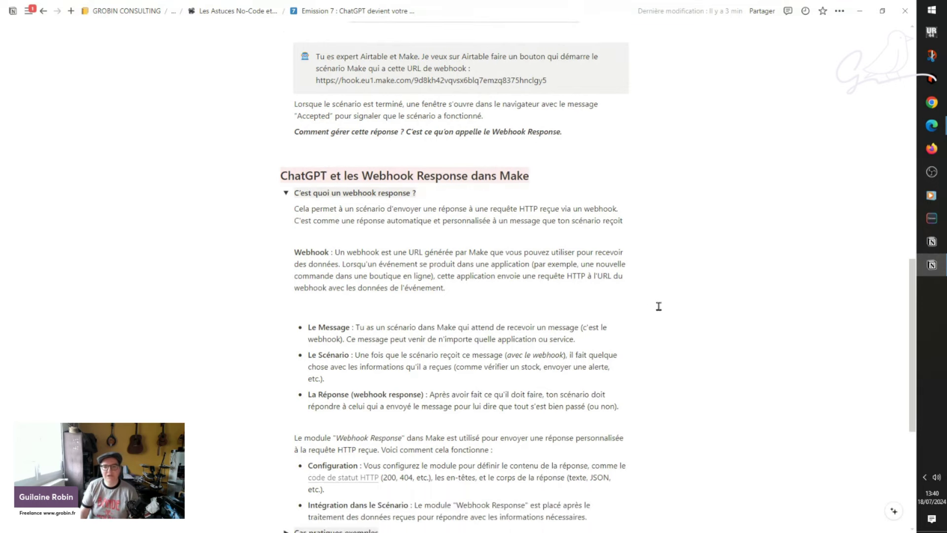
scroll(658, 306, "down", 2)
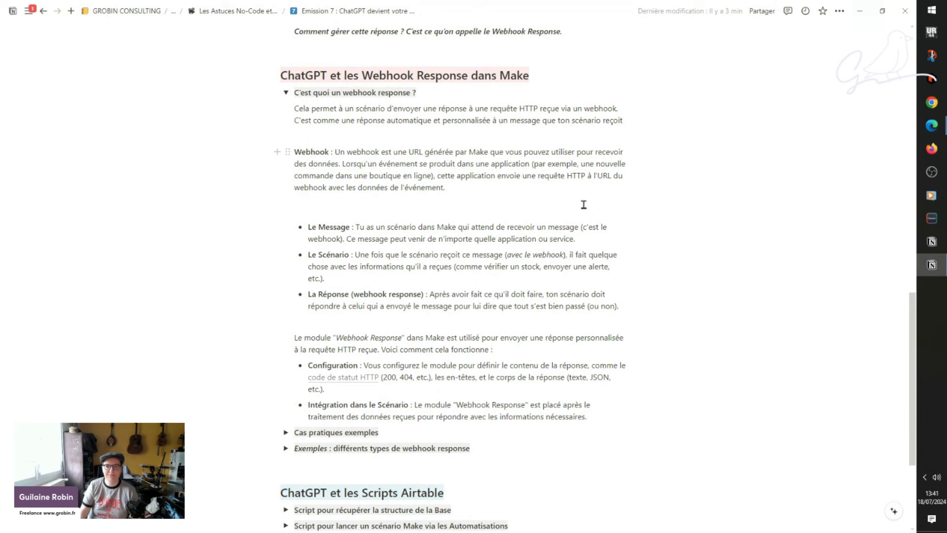
scroll(641, 207, "down", 2)
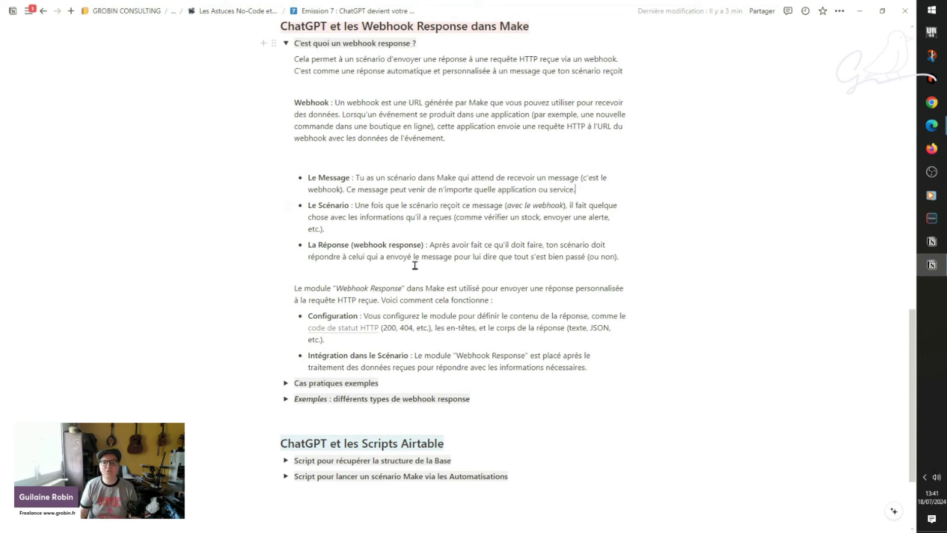
left_click(672, 257)
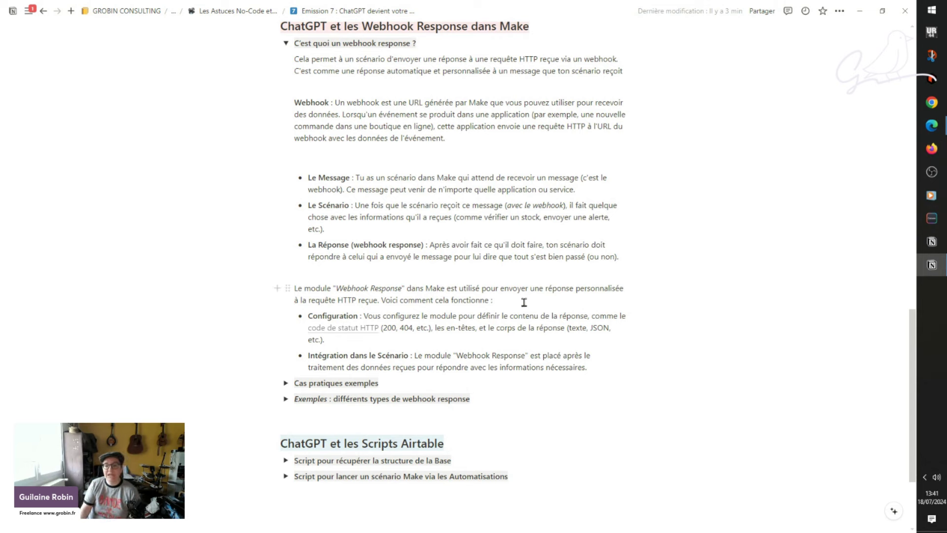
scroll(491, 259, "down", 1)
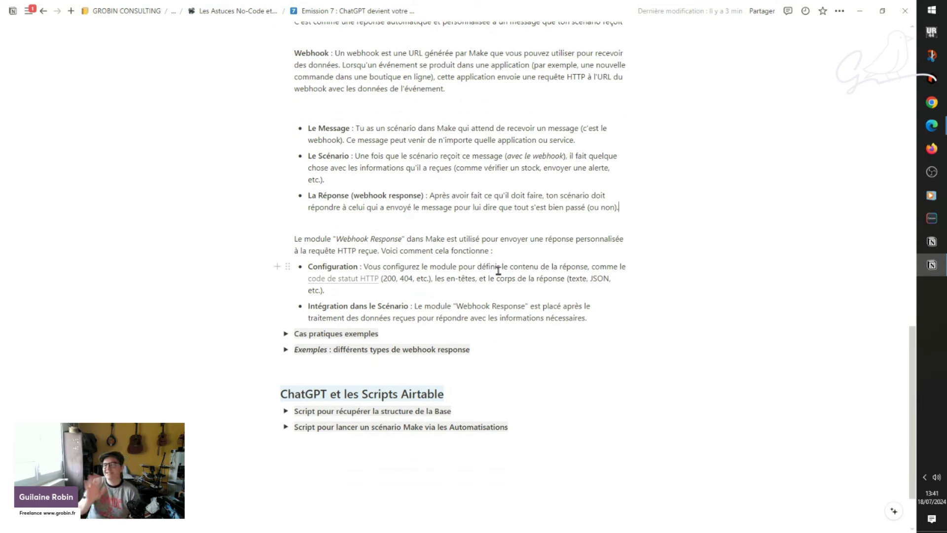
left_click(347, 284)
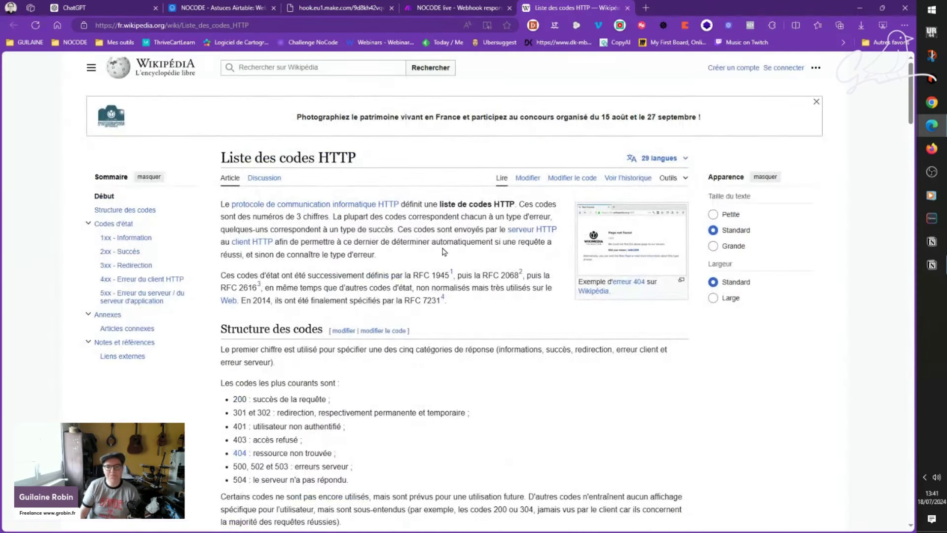
Step: Scroll the 'Liste des codes HTTP' page, then close its tab to return to Make
scroll(372, 266, "down", 3)
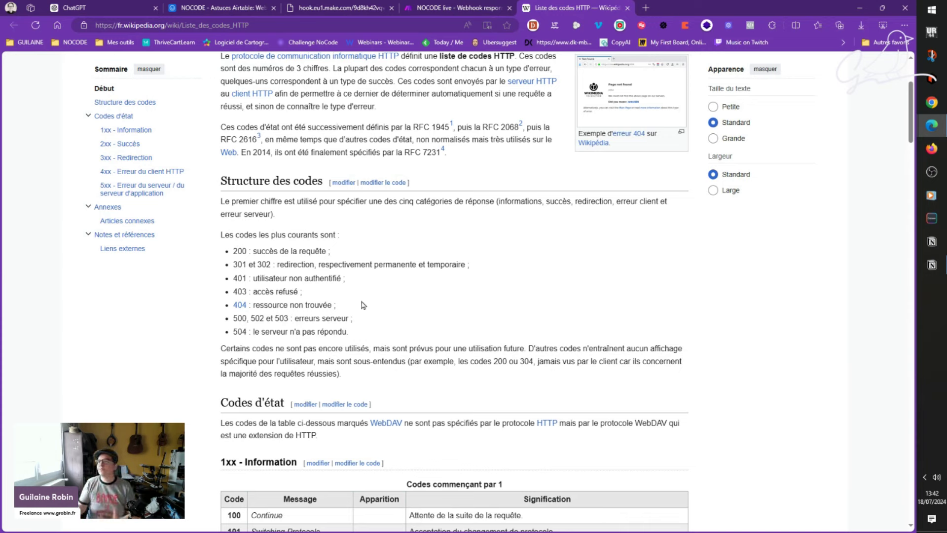
left_click(628, 10)
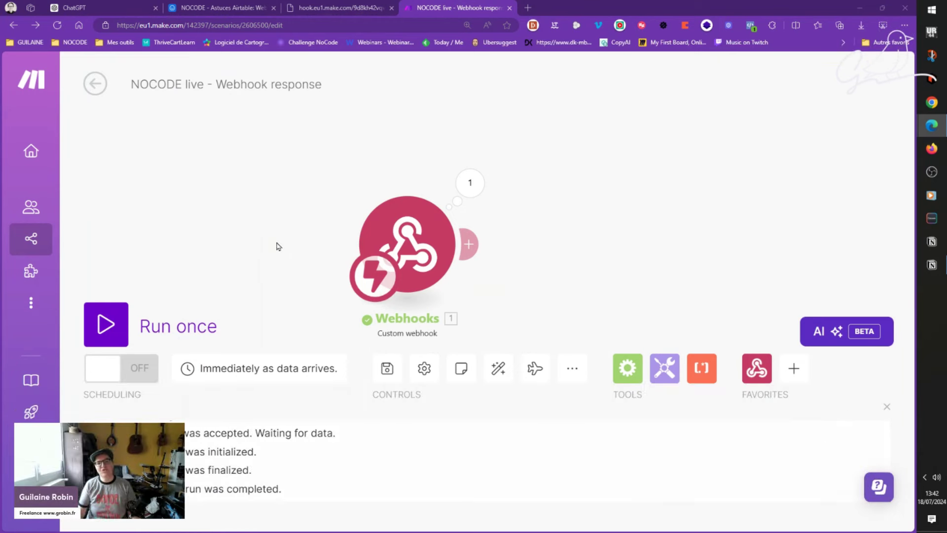
Step: Glance over the Airtable table, then close the hook.eu1.make.com 'Accepted' reply tab
left_click_drag(292, 195, 289, 157)
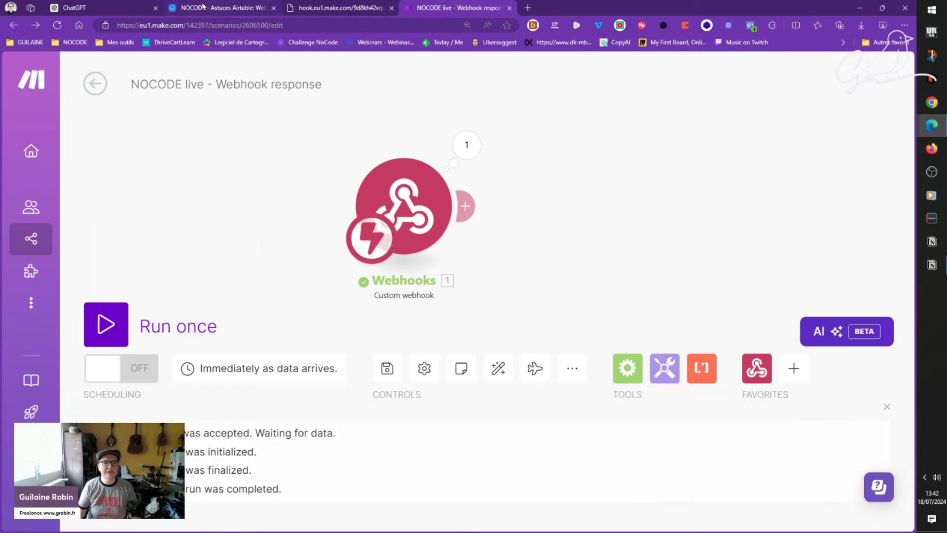
left_click(237, 6)
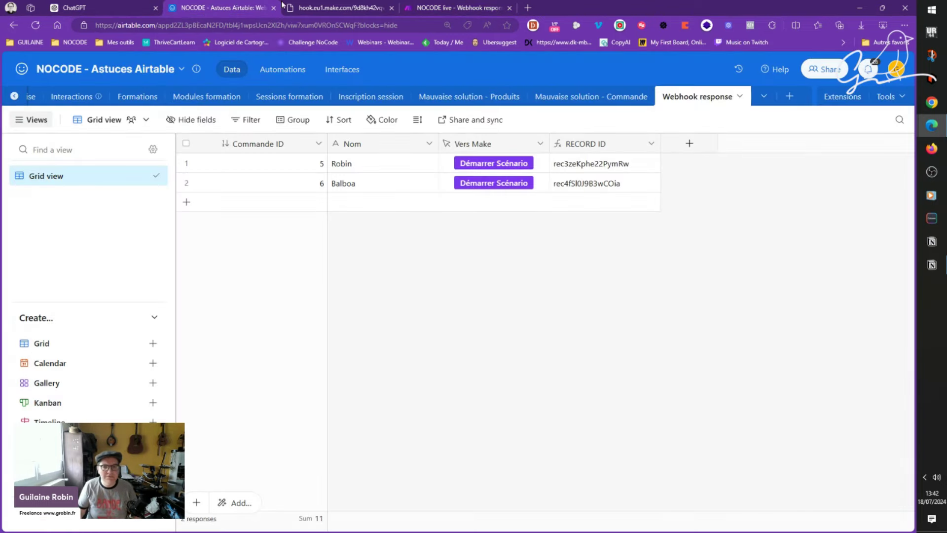
left_click(348, 8)
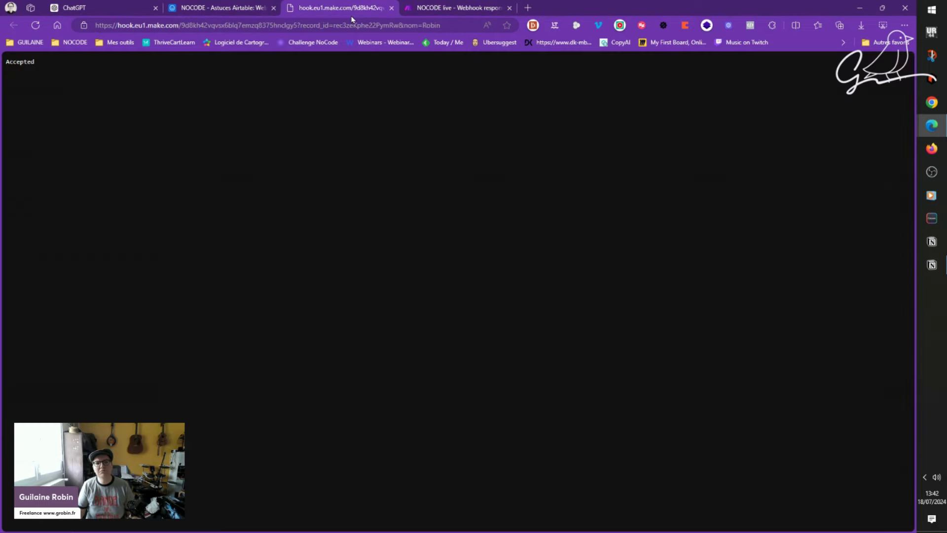
left_click(391, 8)
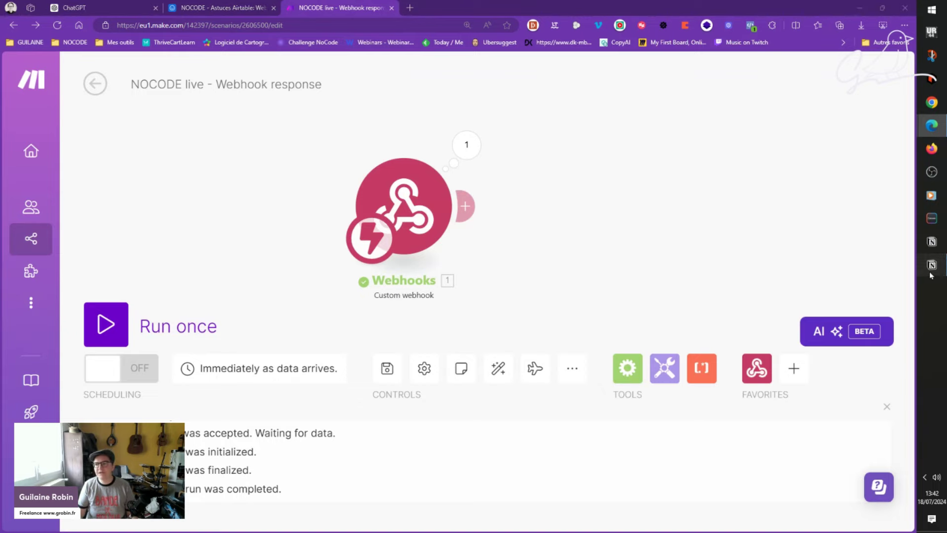
Step: In the Notion notes, collapse 'C'est quoi un webhook response ?' and expand 'Cas pratiques exemples'
left_click(931, 265)
scroll(388, 237, "up", 4)
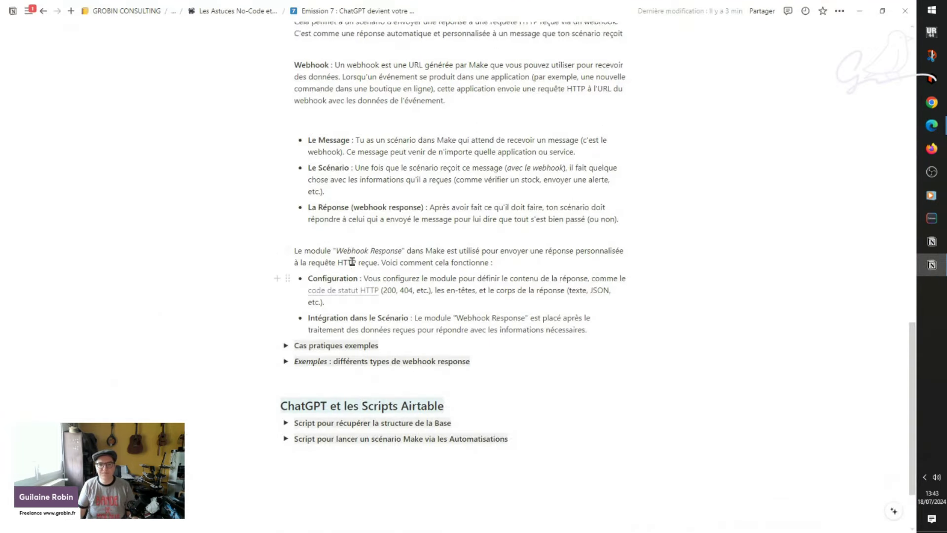
left_click(287, 193)
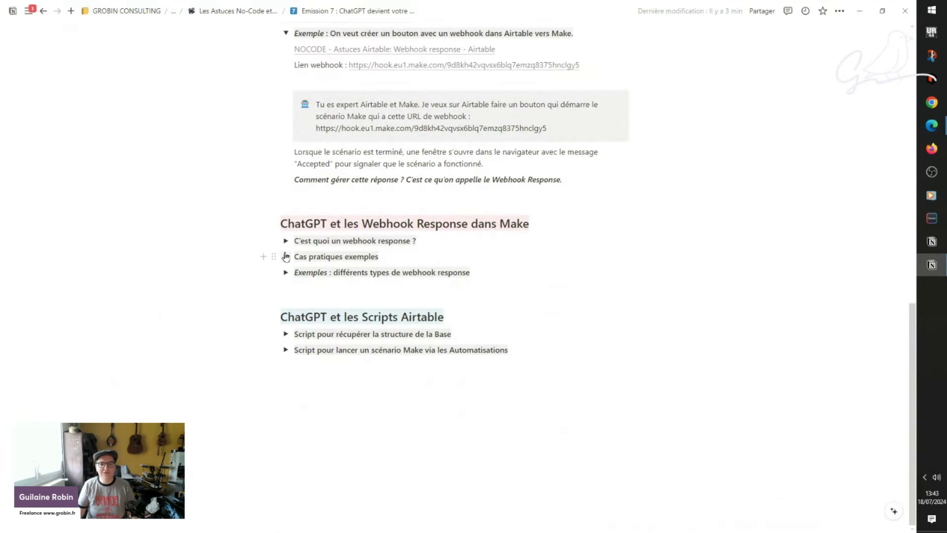
left_click(285, 255)
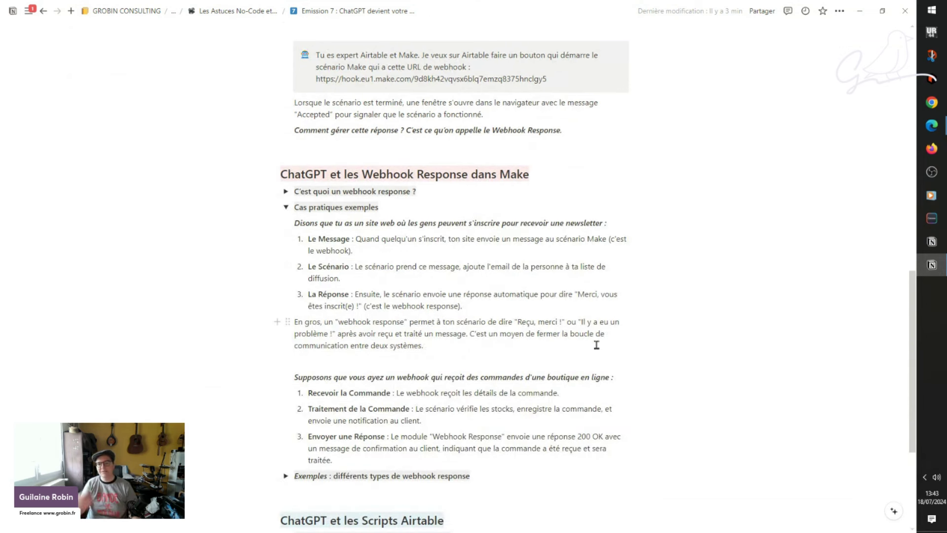